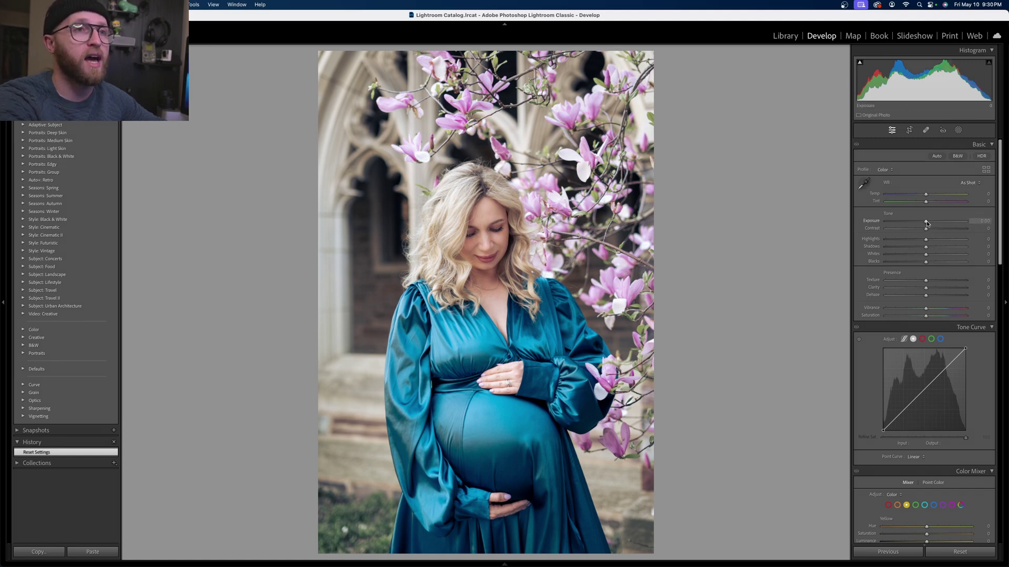
drag(926, 222, 918, 220)
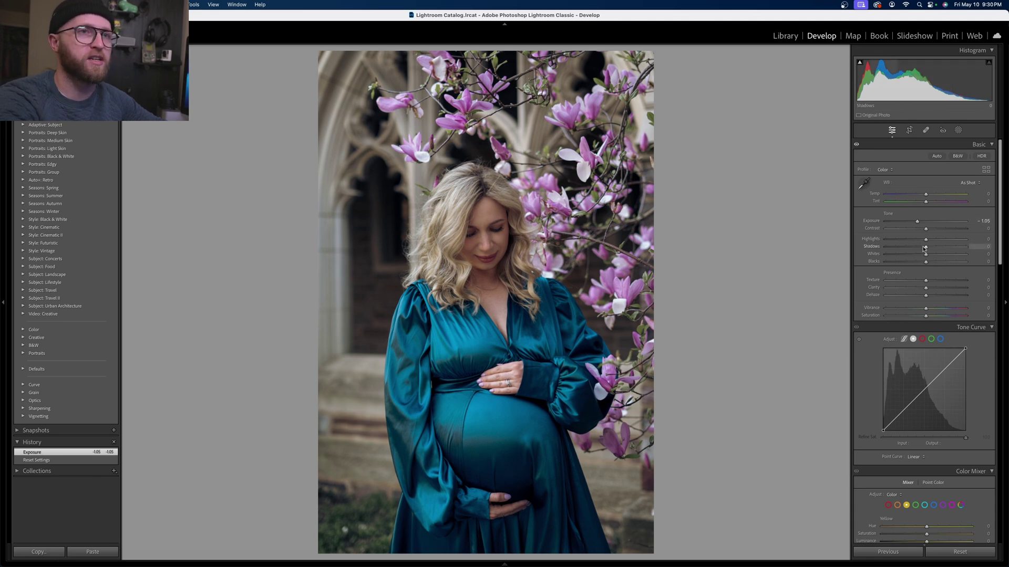
key(super+z)
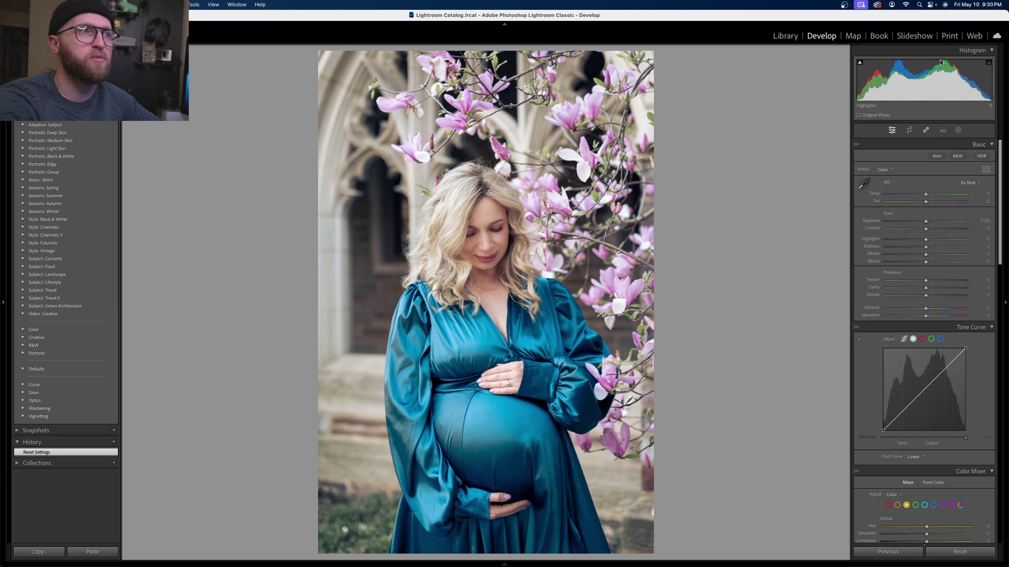
drag(924, 261, 919, 239)
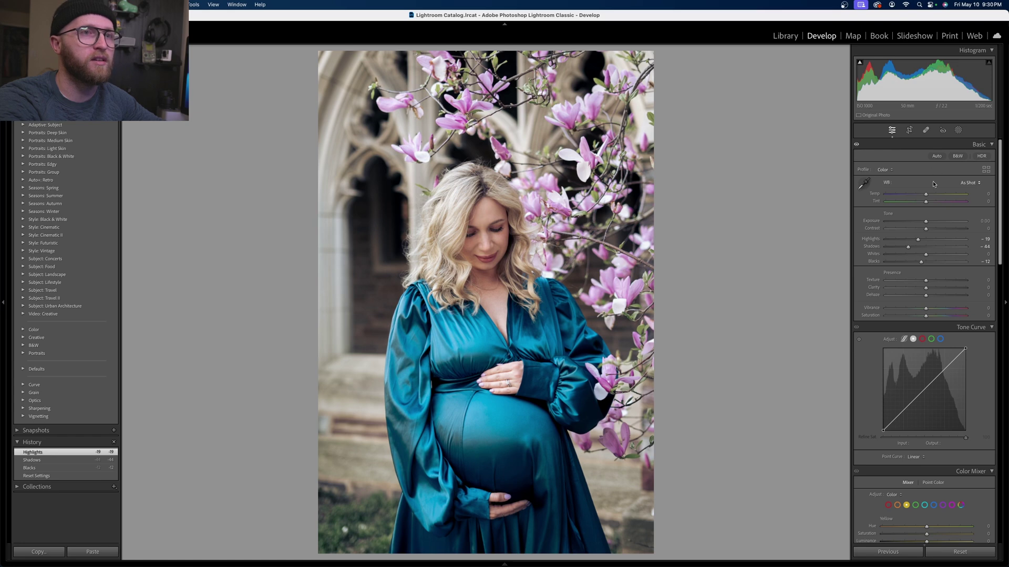
key(backslash)
key(backslash)
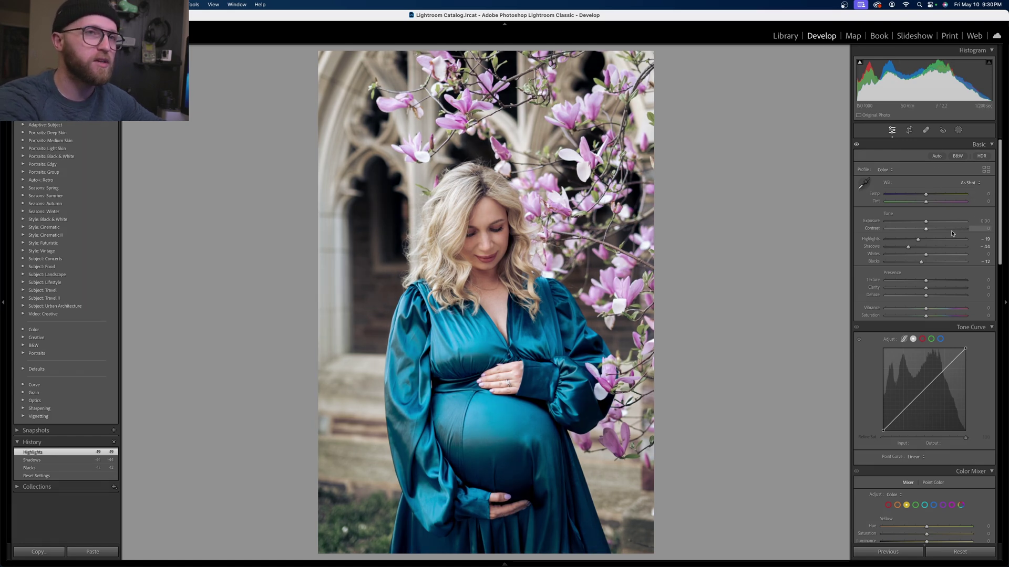
key(super+shift+r)
- Lower the photo's Exposure to −0.75, Blacks to −27 and Shadows to −21
scroll(941, 221, down, 2)
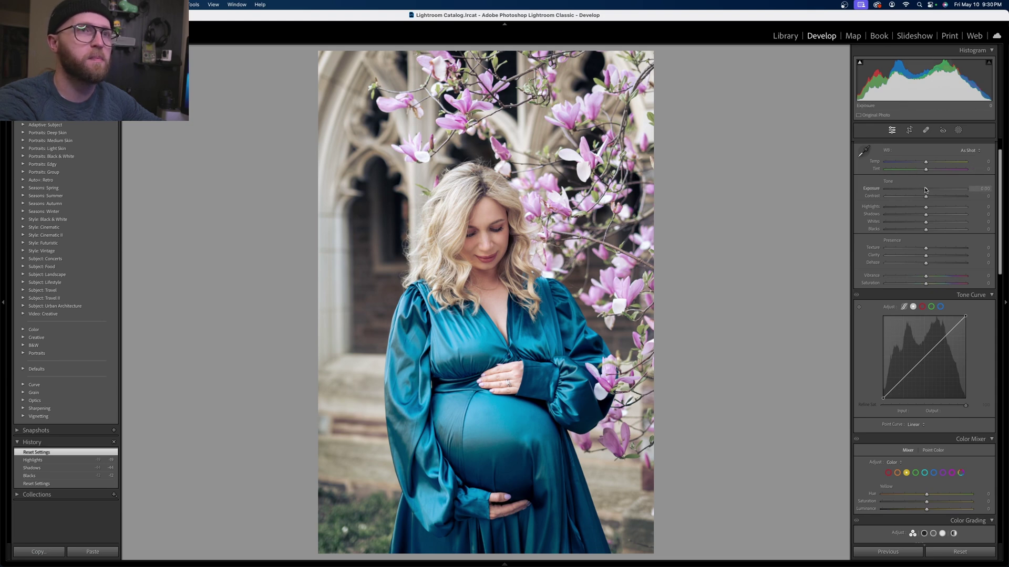
drag(926, 190, 920, 190)
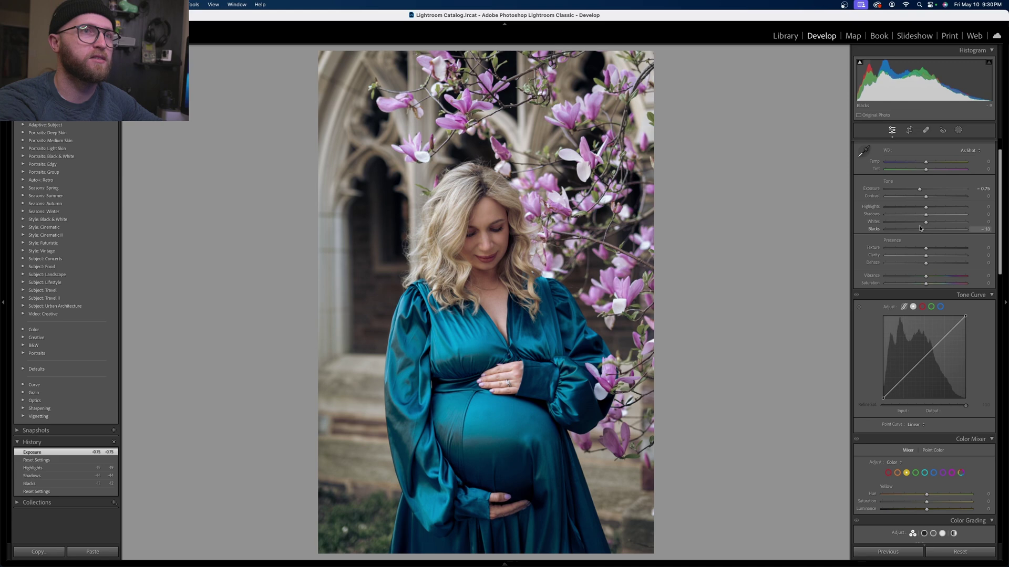
drag(920, 228, 918, 214)
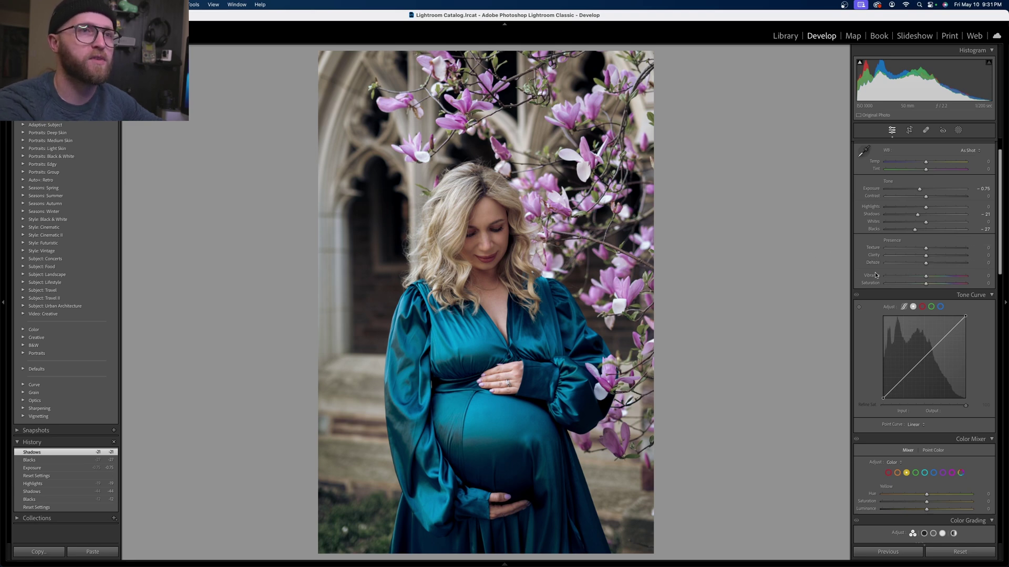
- Set the photo's Texture to −15 and Clarity to +20
scroll(916, 260, down, 2)
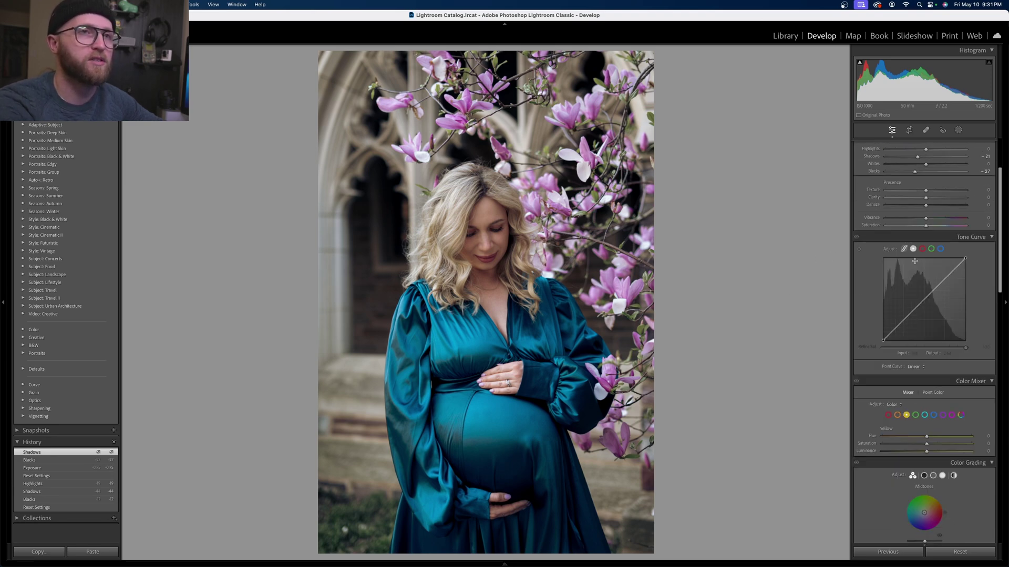
click(935, 198)
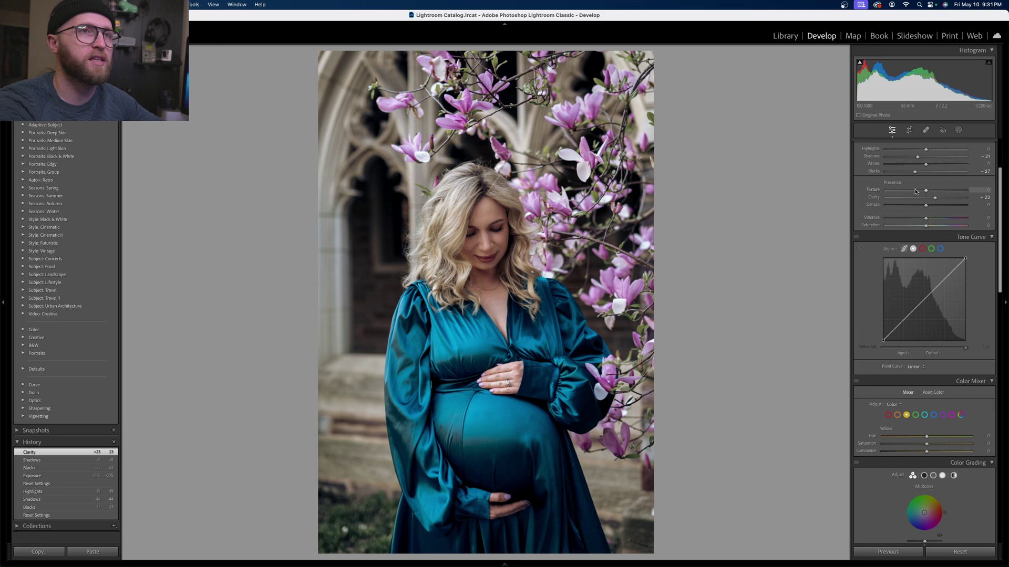
click(915, 191)
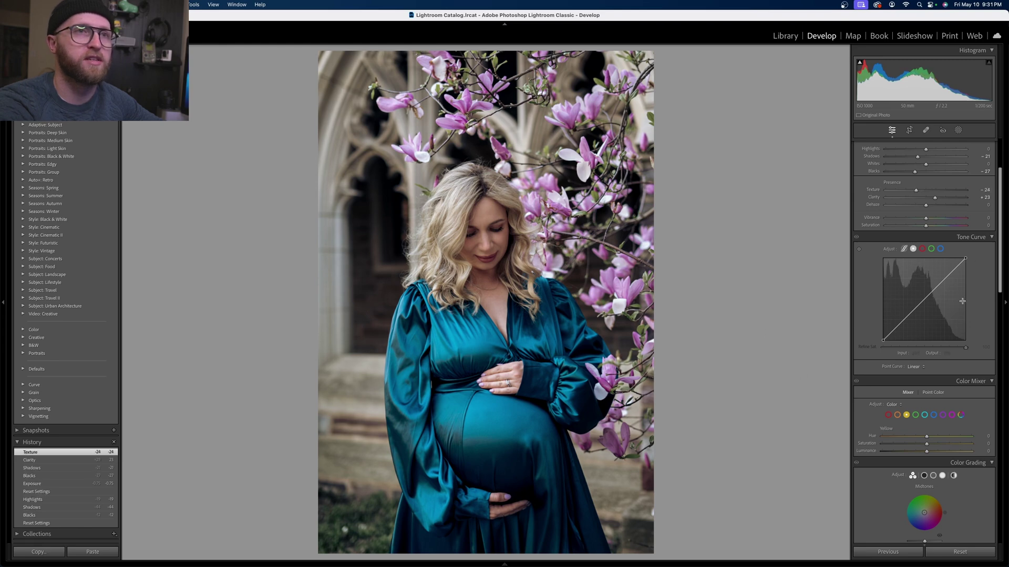
click(982, 189)
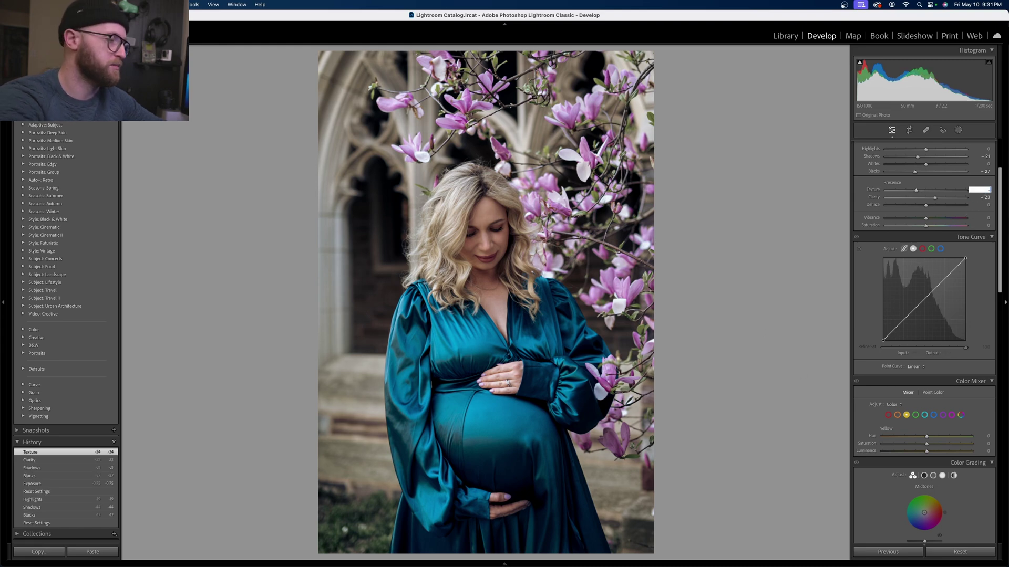
text(-15)
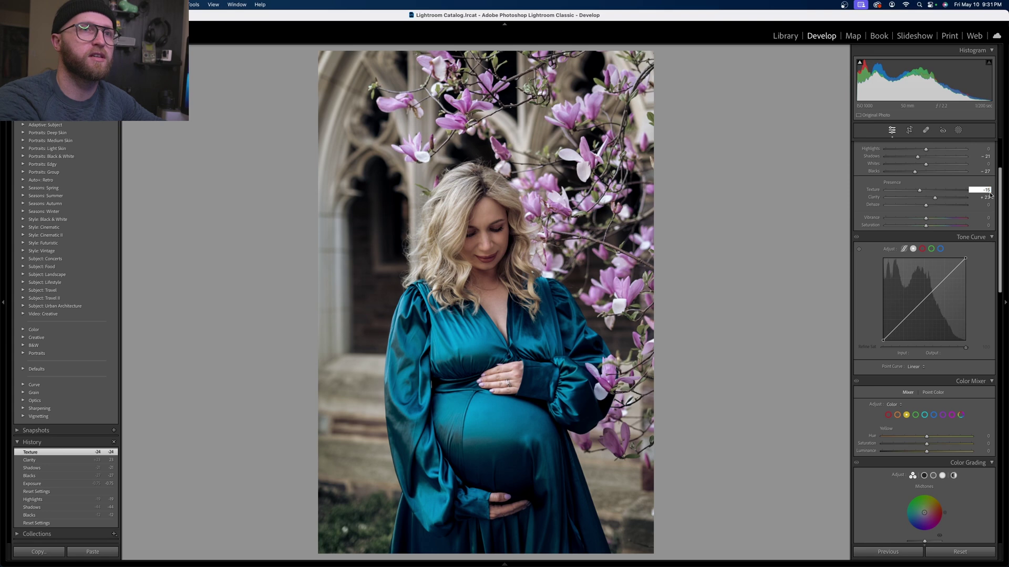
key(Tab)
text(2)
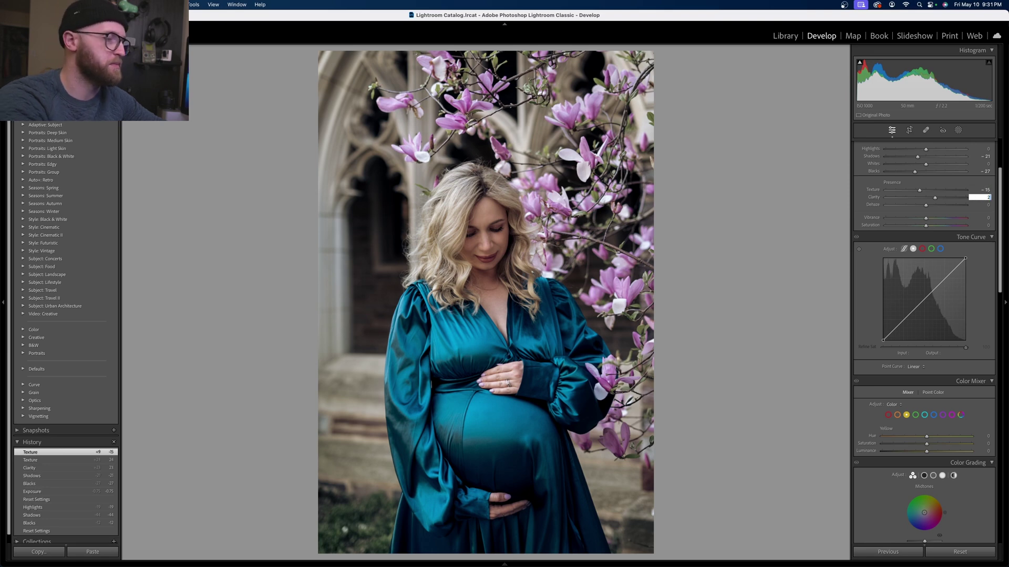
text(0)
key(Return)
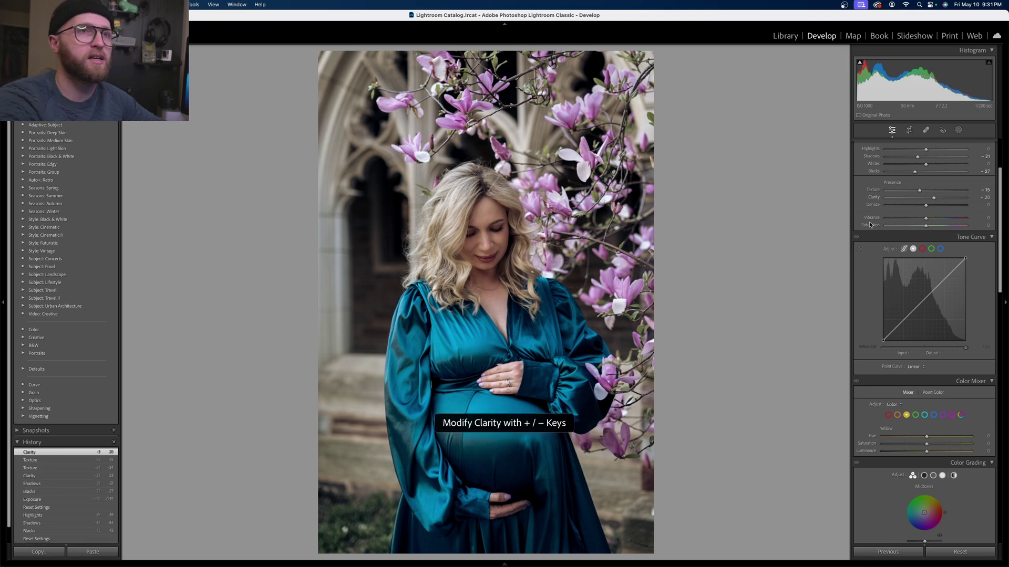
- Add shadow, midtone and highlight points to the tone curve and raise the highlight point slightly
scroll(872, 238, up, 2)
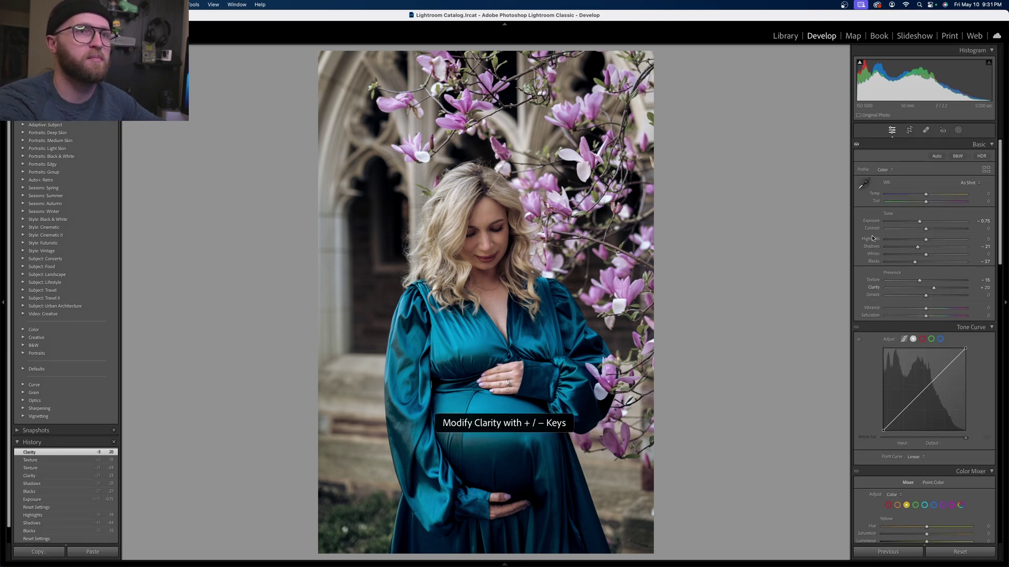
click(904, 409)
click(946, 367)
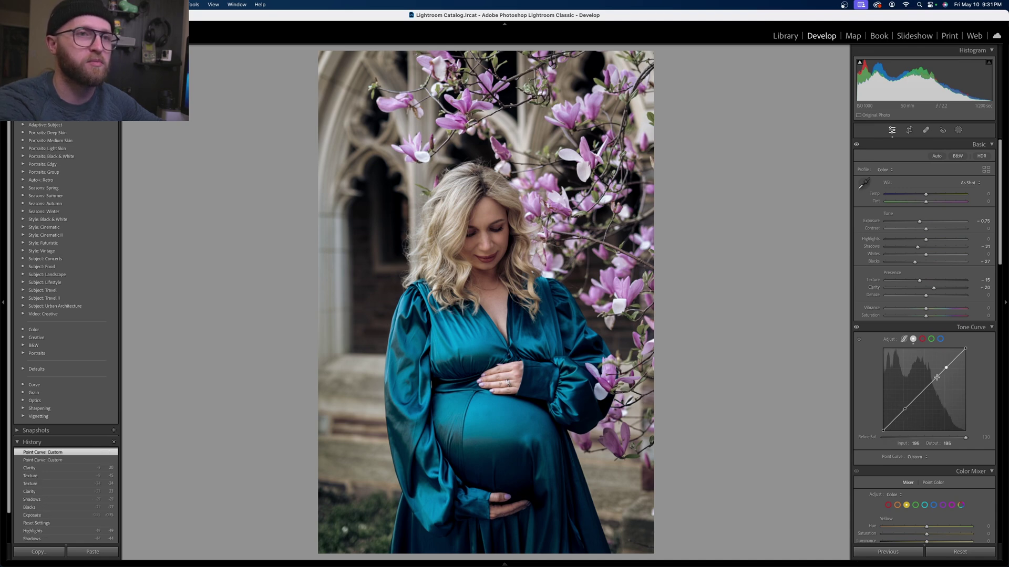
click(925, 391)
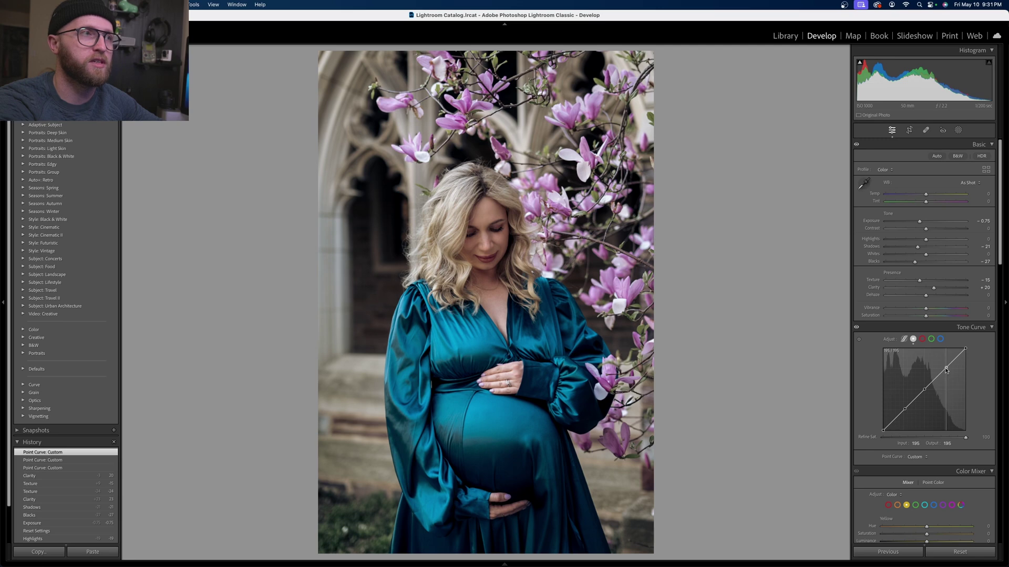
drag(945, 370, 946, 363)
- Set Vibrance to +20, and try a Saturation of +32 before undoing that change
scroll(936, 245, down, 3)
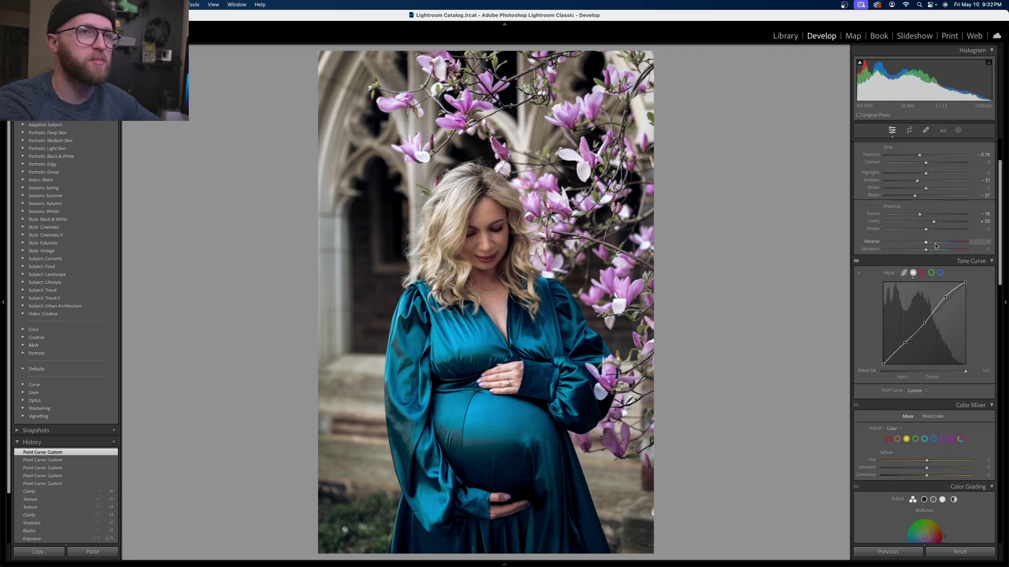
click(937, 242)
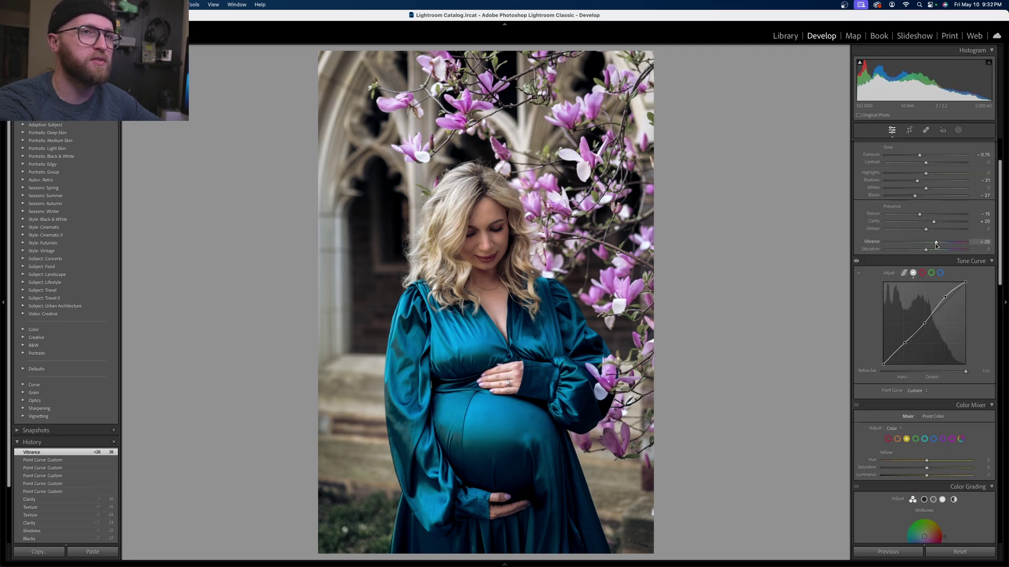
drag(936, 242, 934, 243)
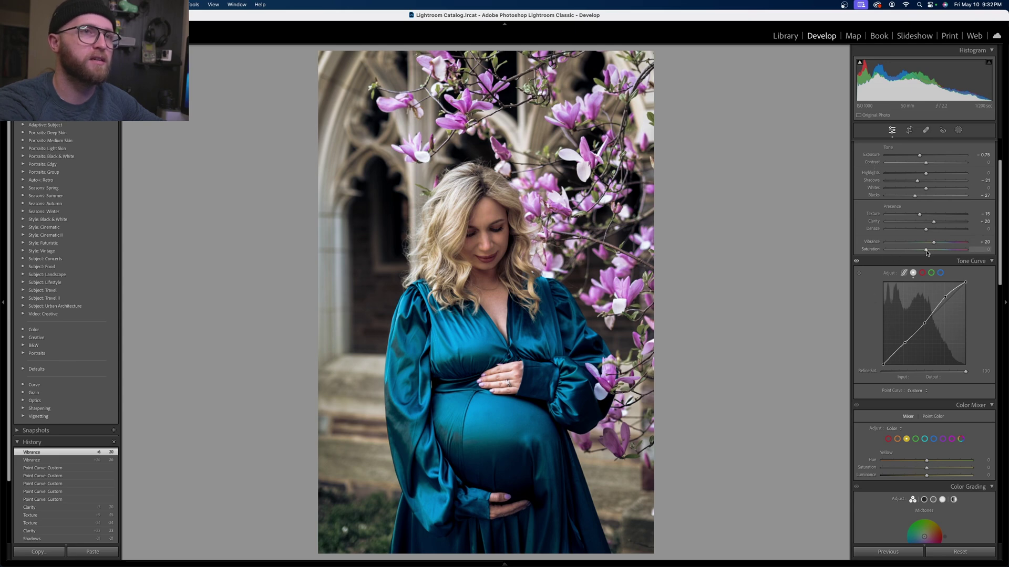
drag(927, 250, 940, 250)
key(super+z)
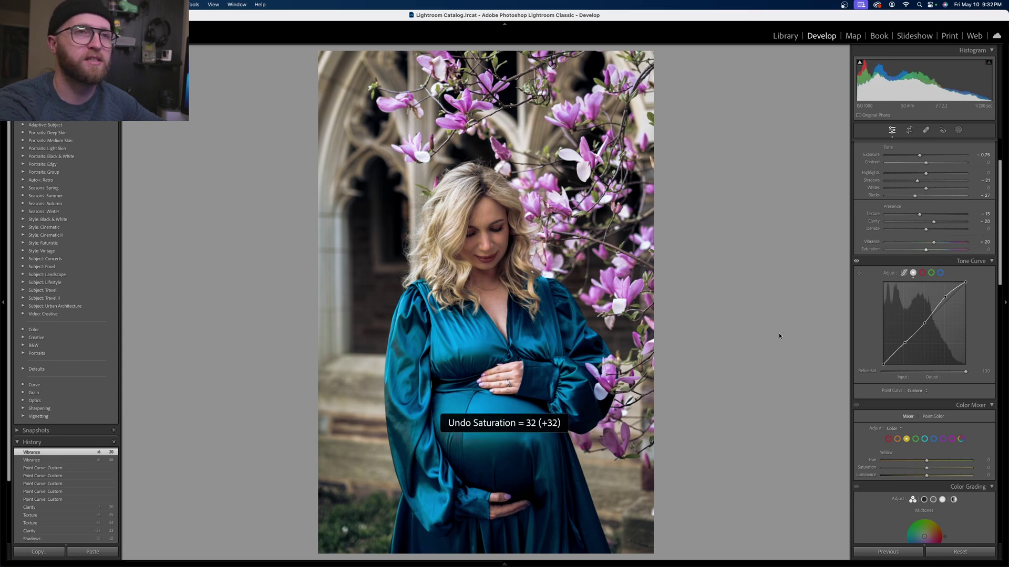
- Set the Green Primary Hue in Calibration to −42
scroll(996, 326, down, 3)
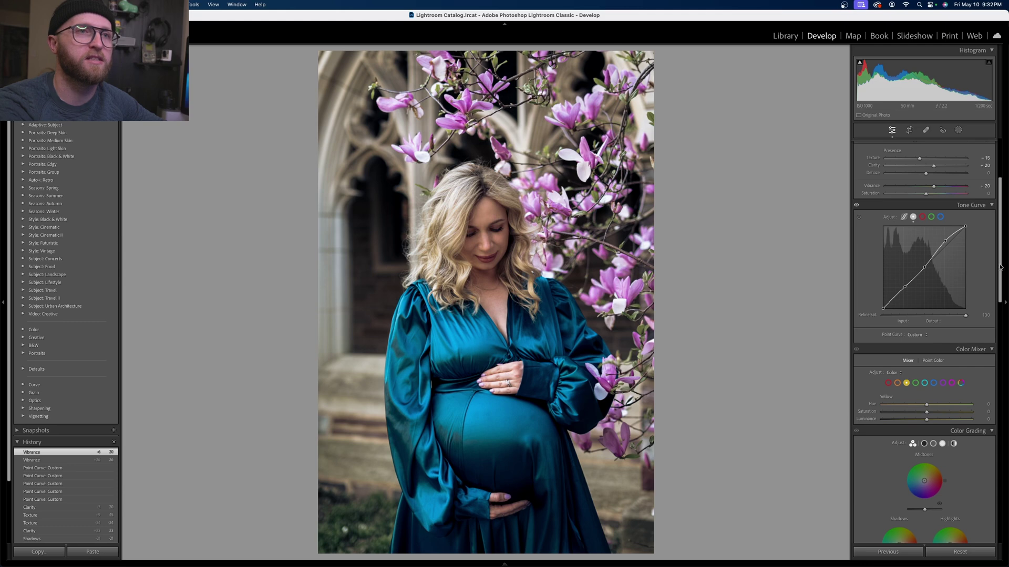
scroll(993, 294, up, 5)
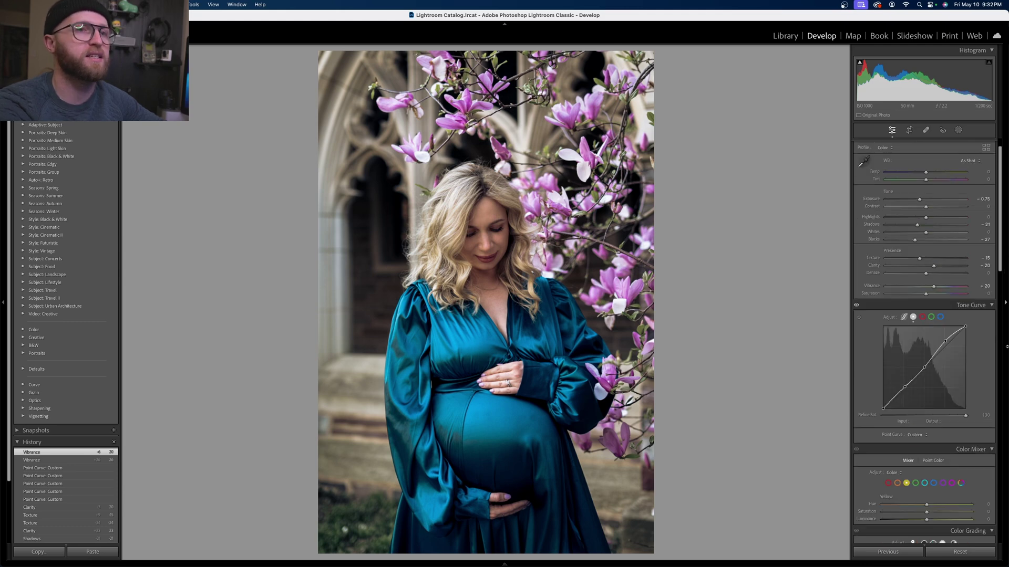
scroll(1001, 233, down, 10)
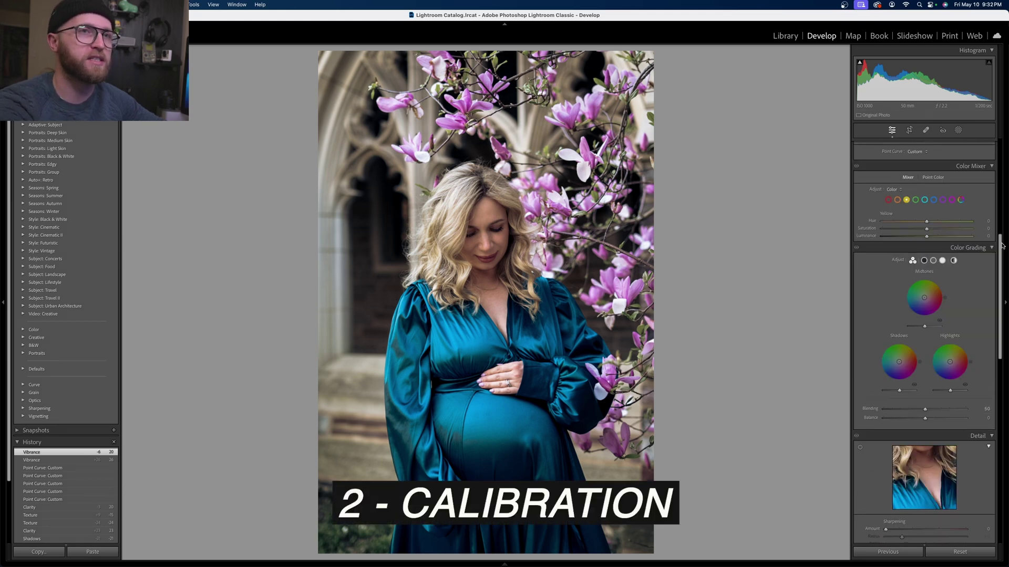
scroll(1004, 368, down, 10)
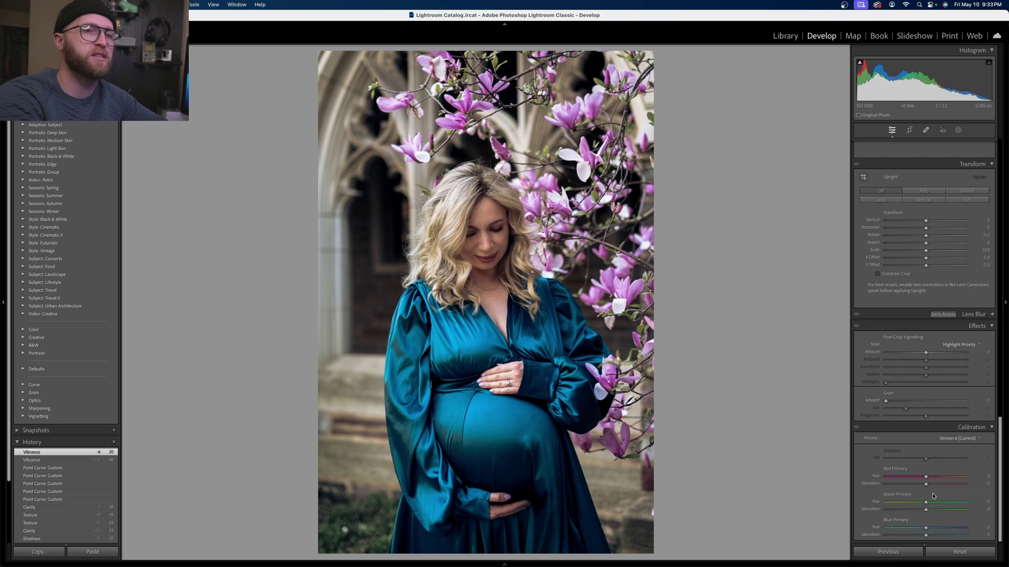
drag(1000, 435, 1000, 440)
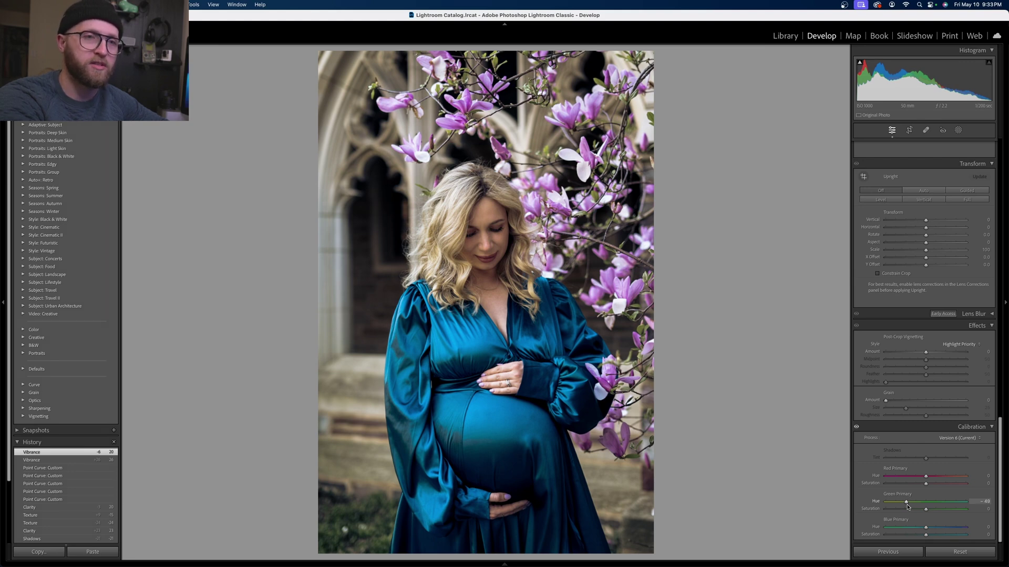
drag(907, 508, 911, 506)
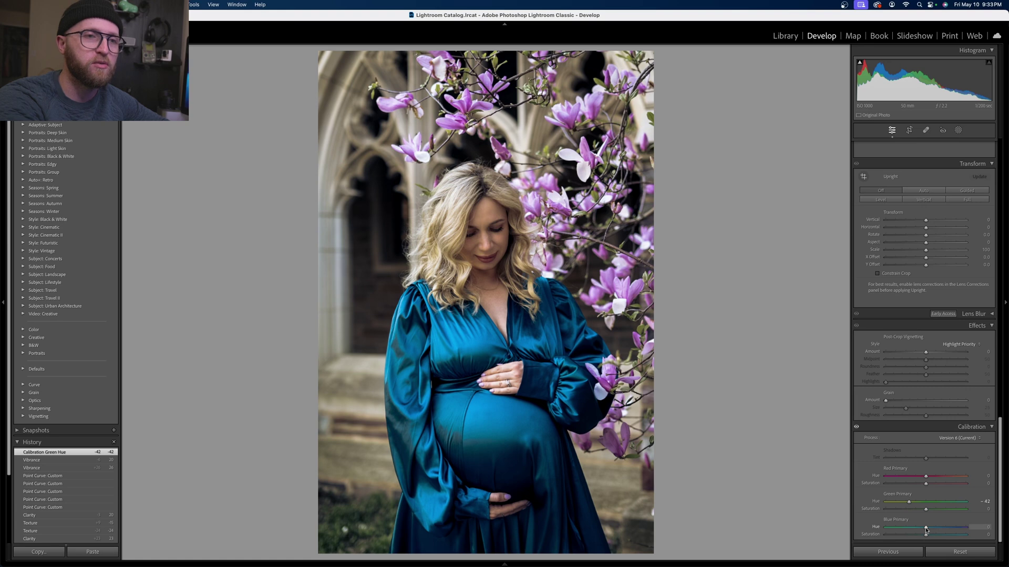
drag(926, 528, 917, 525)
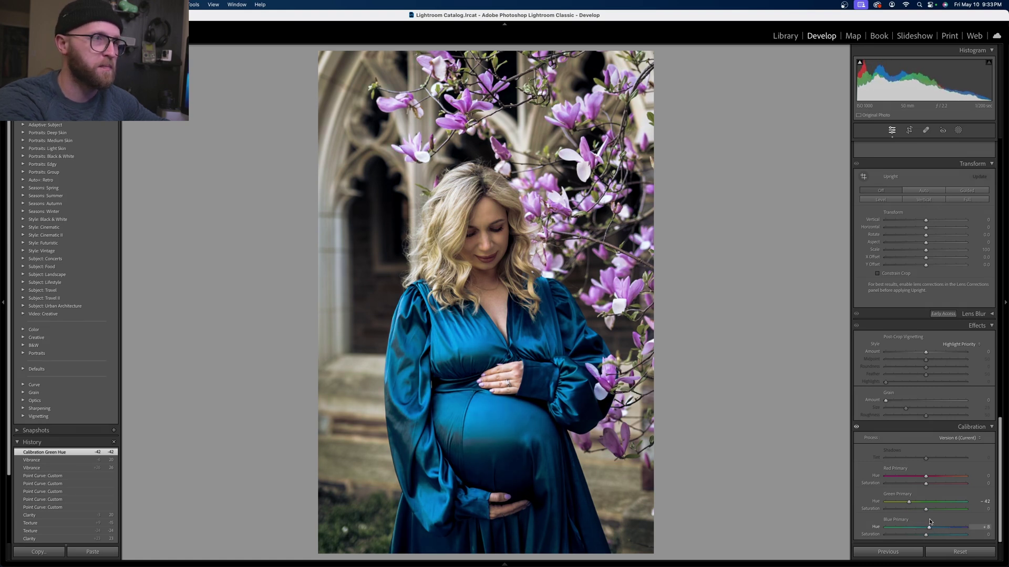
key(super+z)
key(super+z)
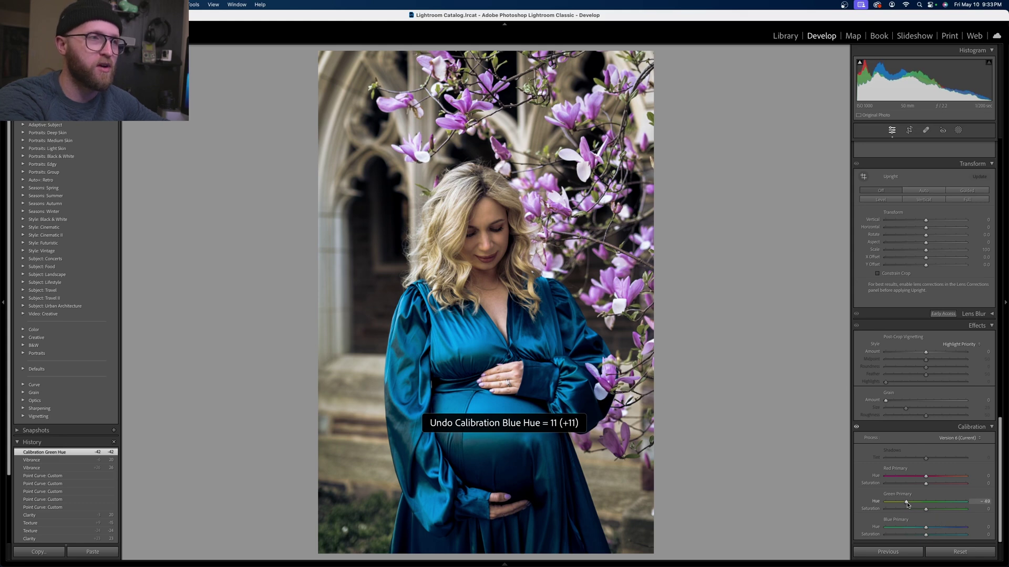
- Keep the Green Primary Hue at −42 and set Red Primary Hue to +10 and Green Primary Saturation to −41
mouse_move(907, 505)
mouse_down()
mouse_move(882, 504)
mouse_move(910, 503)
mouse_up()
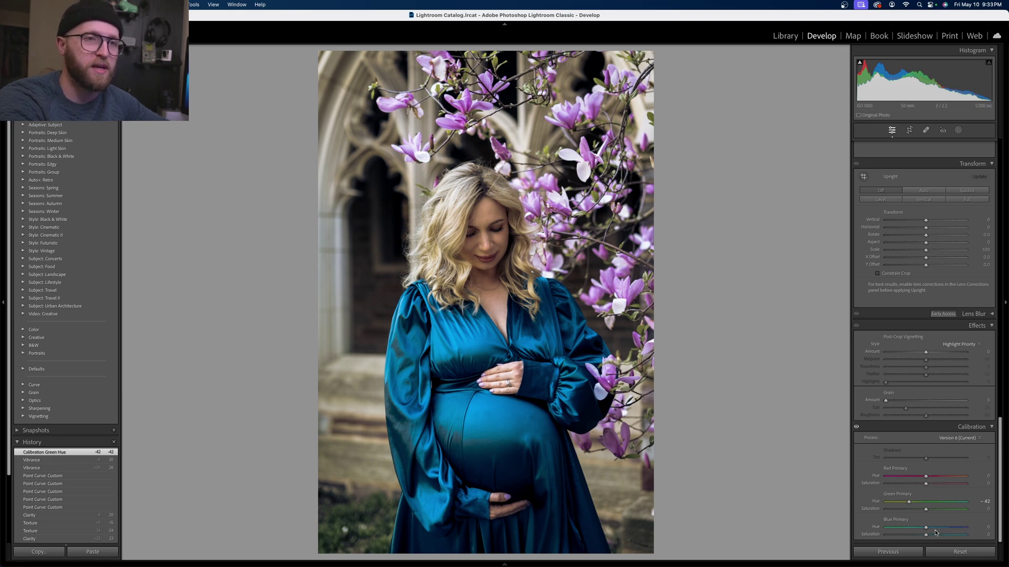
drag(926, 477, 909, 513)
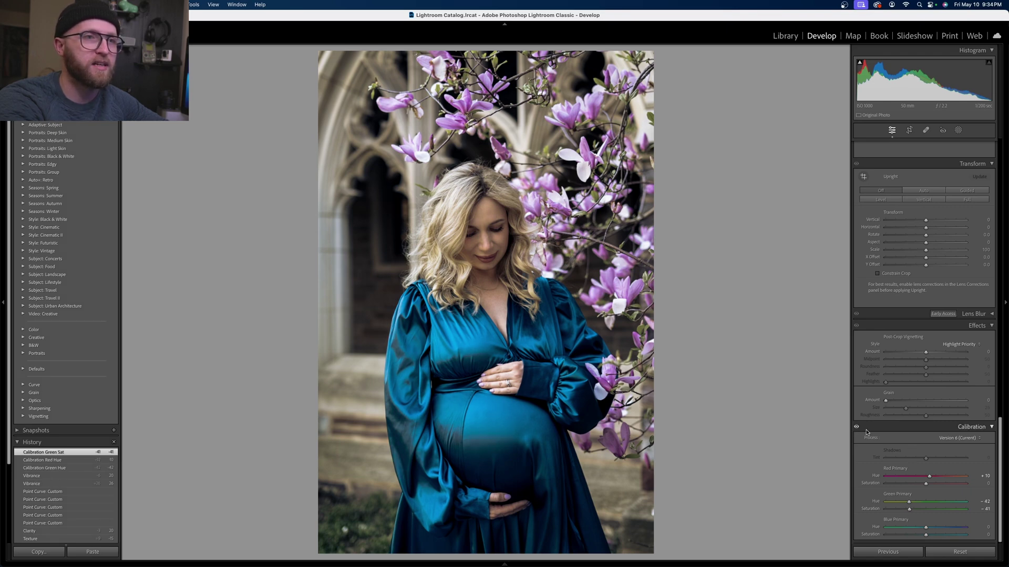
- Collapse the Effects and Calibration sections, and in the Color Mixer set Yellow Hue to −44, Luminance to −26 and Saturation to −18
click(871, 430)
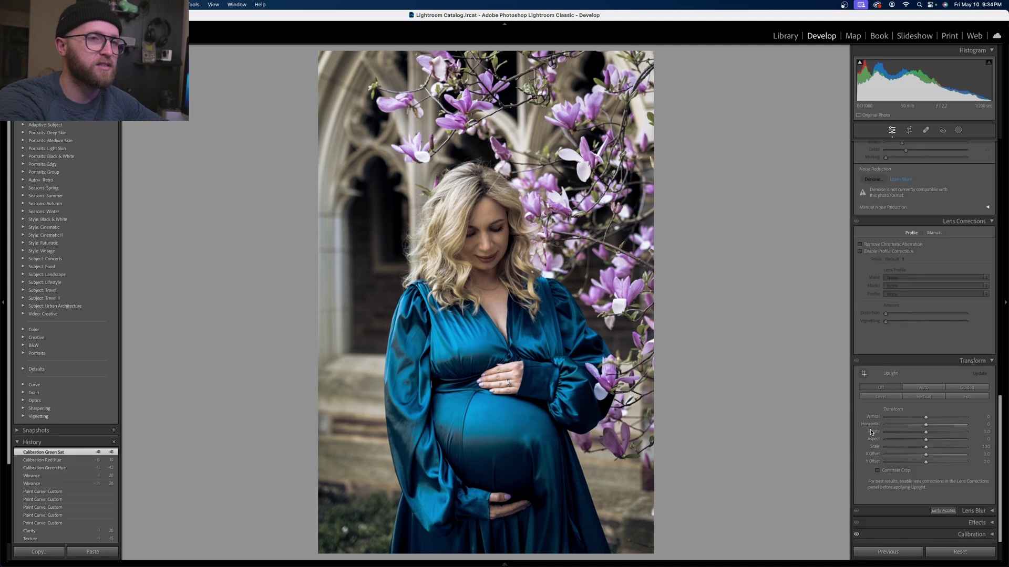
scroll(866, 424, up, 10)
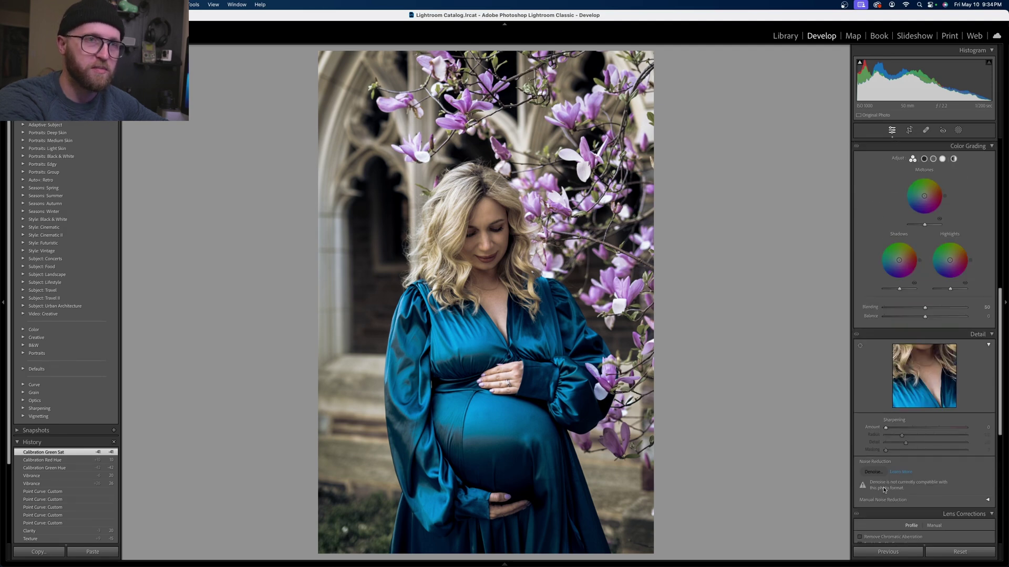
scroll(884, 486, up, 3)
scroll(887, 478, up, 4)
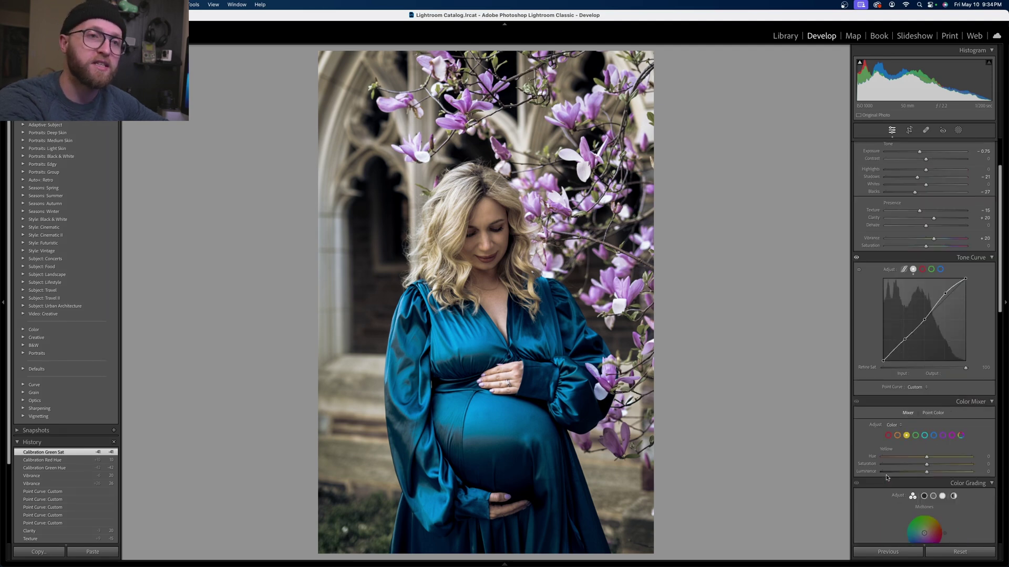
scroll(872, 475, down, 5)
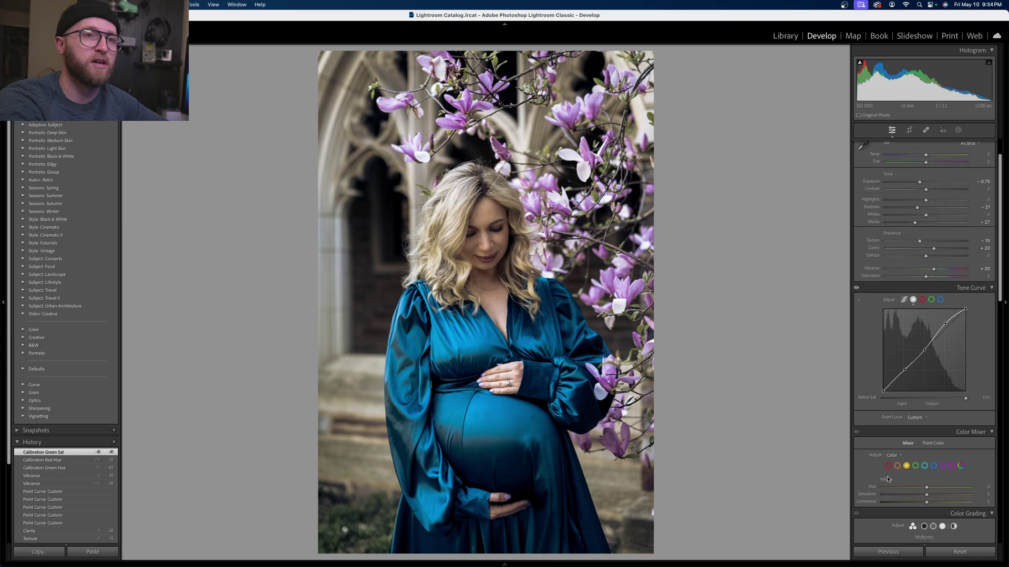
scroll(888, 479, up, 3)
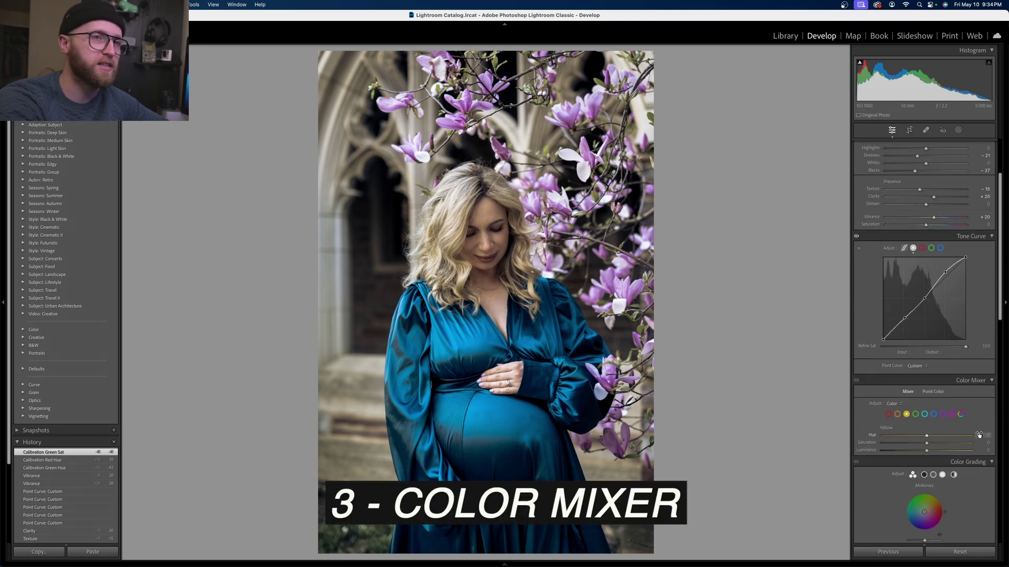
scroll(981, 434, down, 4)
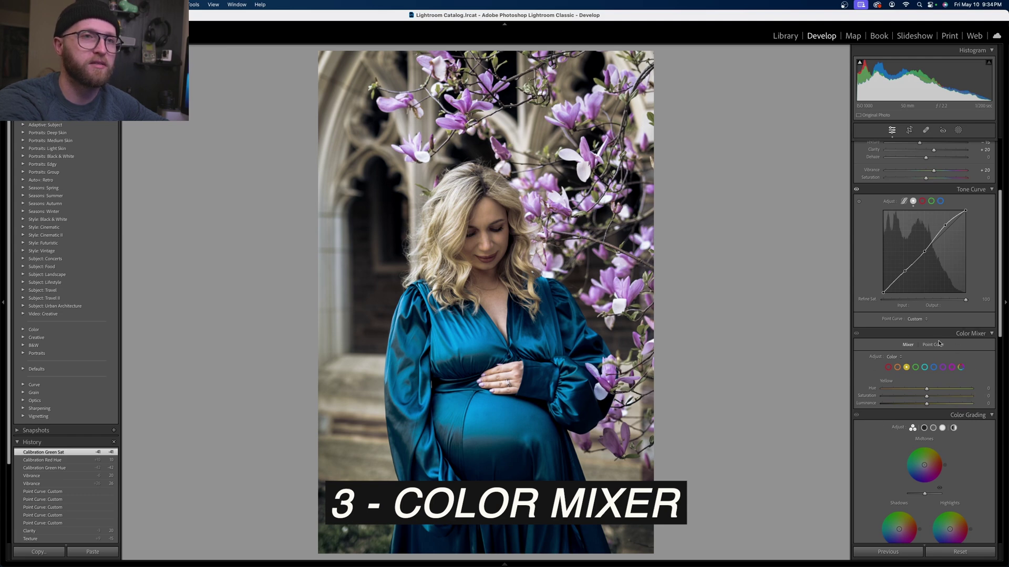
drag(927, 391, 978, 403)
- Set the Color Mixer's Green Hue to −77, Saturation to −43 and Luminance to +100
click(915, 368)
double_click(971, 403)
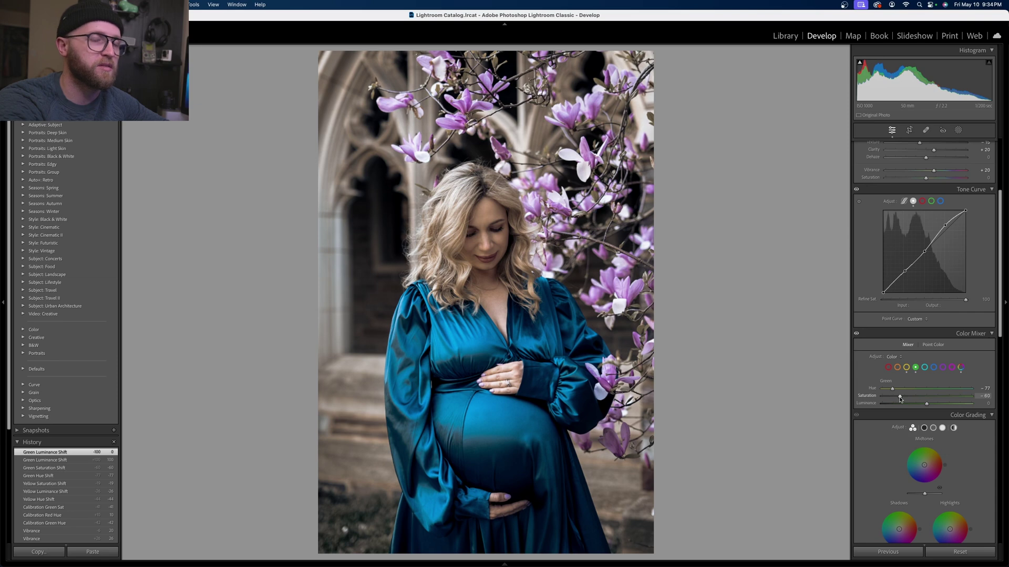
drag(900, 399, 980, 403)
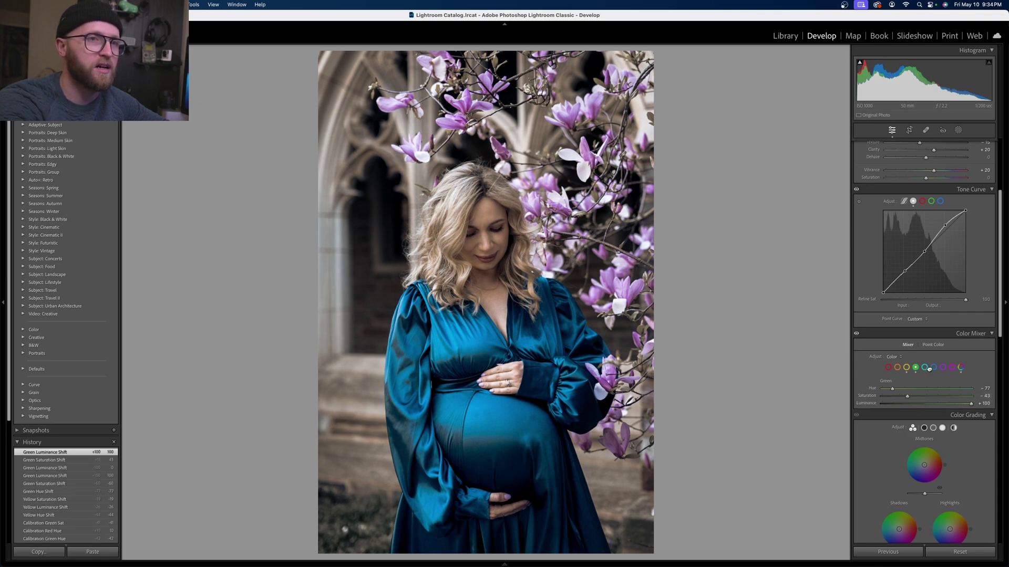
- Strongly lower the Aqua Luminance in the Color Mixer and set Aqua Saturation to −49
click(924, 368)
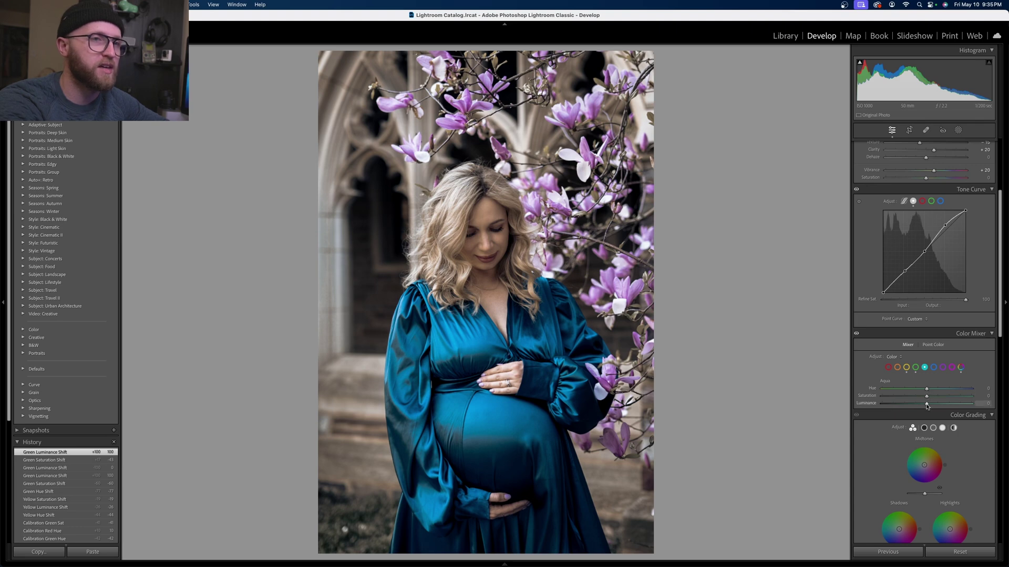
drag(927, 405, 988, 404)
mouse_move(891, 406)
mouse_down()
mouse_move(945, 404)
mouse_move(903, 397)
mouse_up()
- Try Blue Hue at +100 and undo it, and set Blue Saturation to −43 and Blue Luminance to +43
click(933, 367)
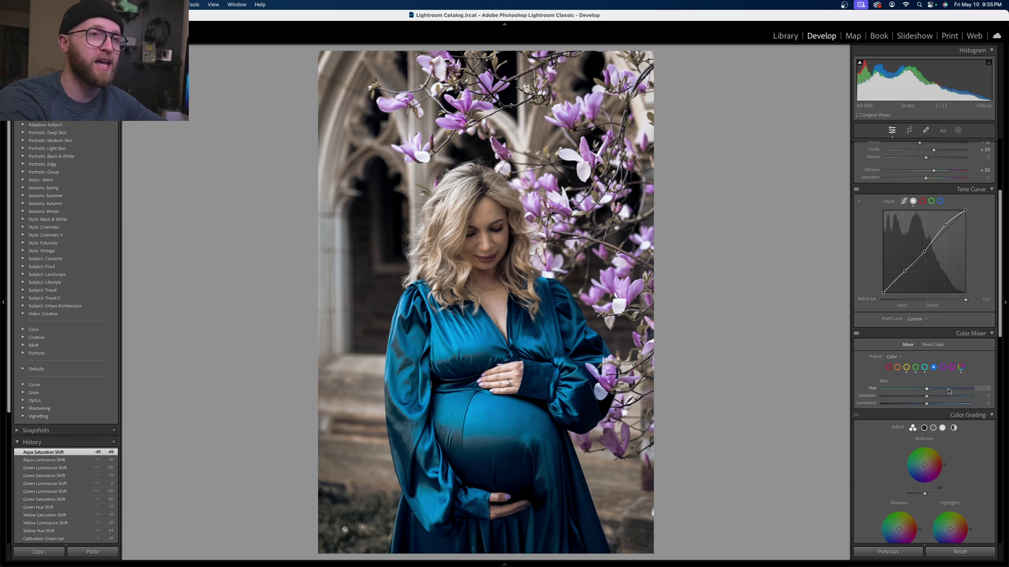
drag(927, 405, 1000, 385)
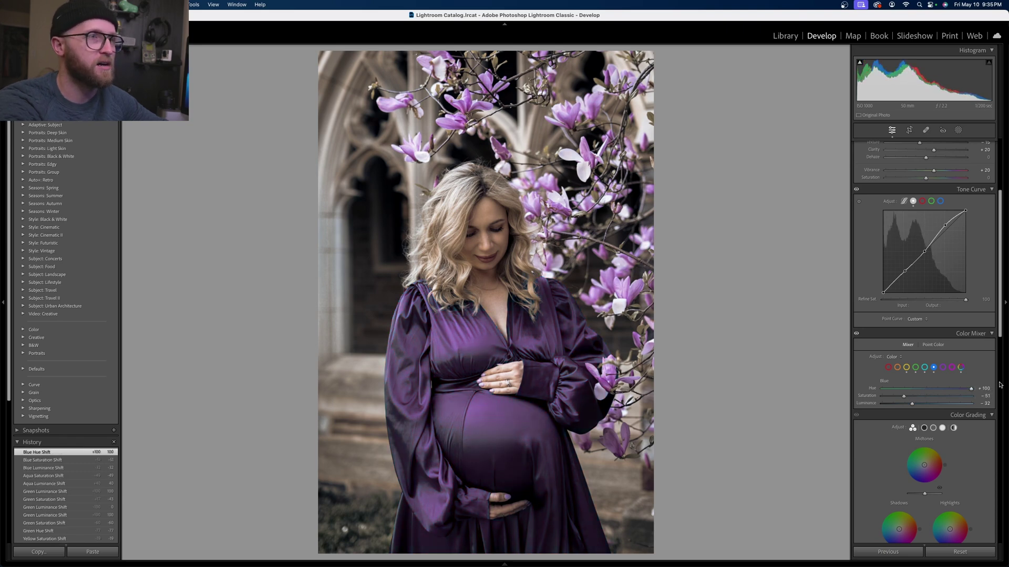
key(super+z)
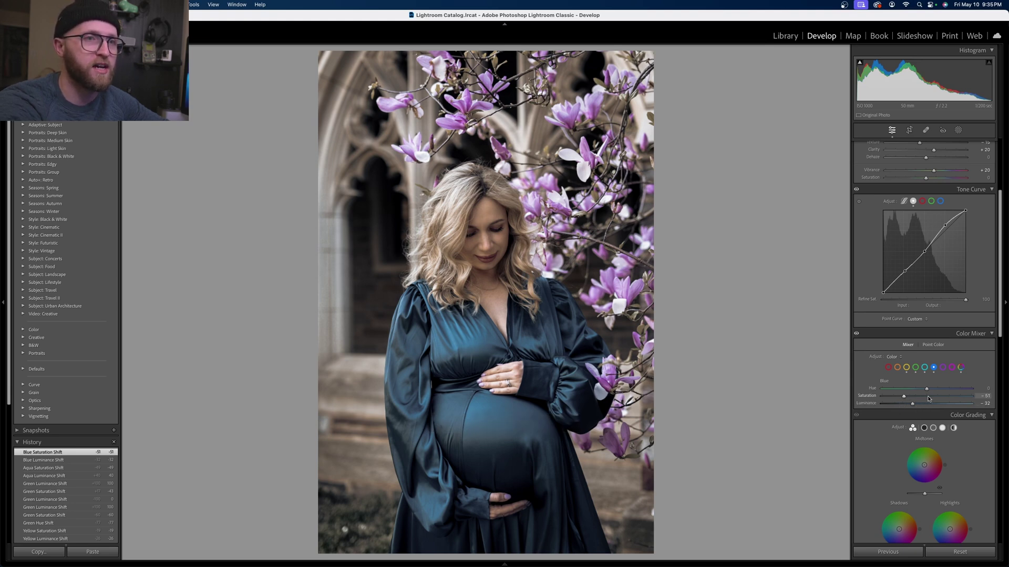
click(928, 396)
drag(929, 404, 952, 390)
- Set the Purple Hue to +56, Saturation to −18 and Luminance to +31 in the Color Mixer
click(942, 368)
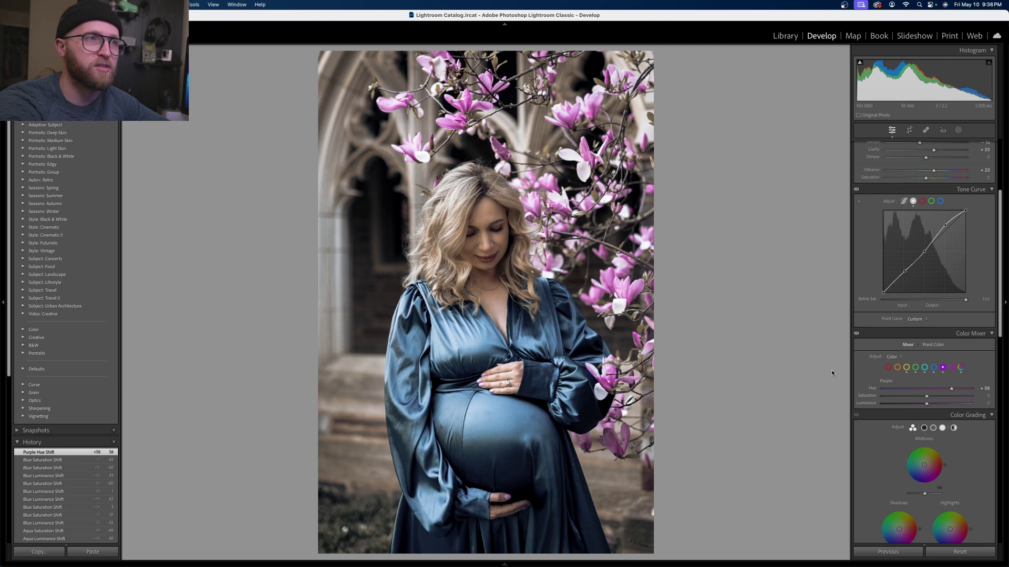
mouse_move(926, 403)
mouse_down()
mouse_move(941, 402)
mouse_move(908, 396)
mouse_move(966, 404)
mouse_move(942, 403)
mouse_up()
click(942, 403)
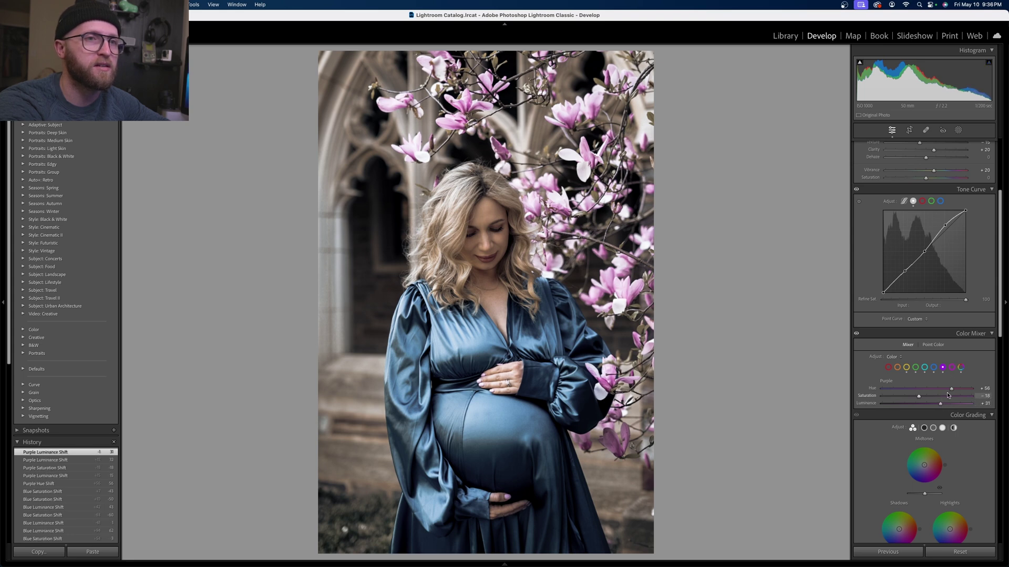
- Set Magenta Hue to +69, Luminance to −45 and Saturation to −14, and try a different Orange Saturation before returning it to 0
click(952, 367)
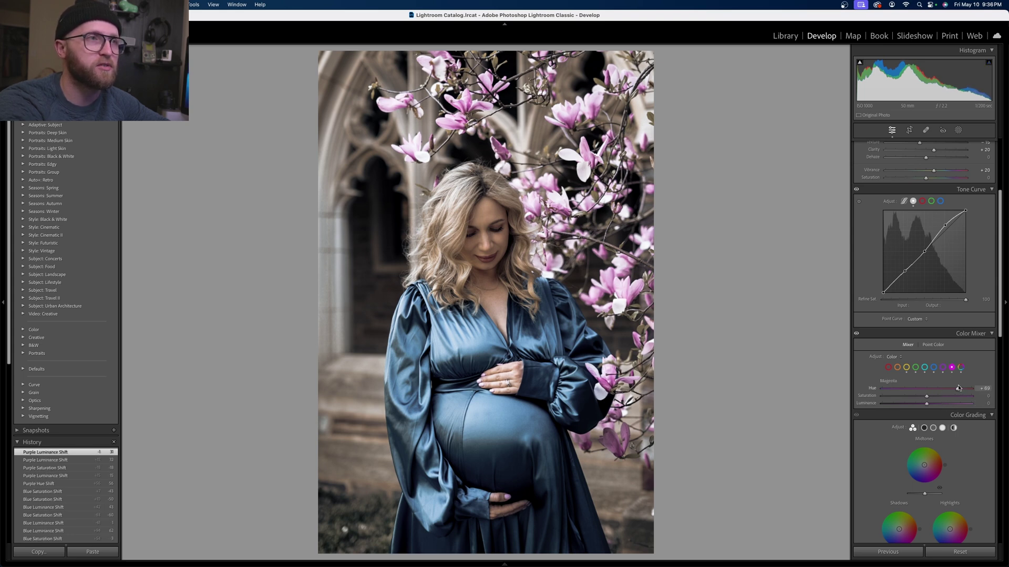
drag(958, 388, 920, 398)
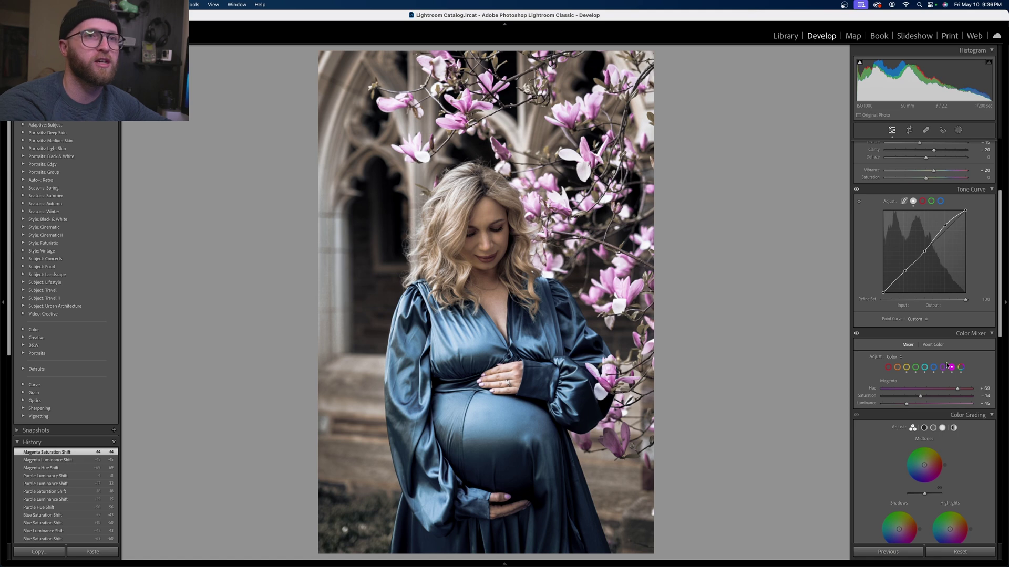
drag(893, 371, 950, 352)
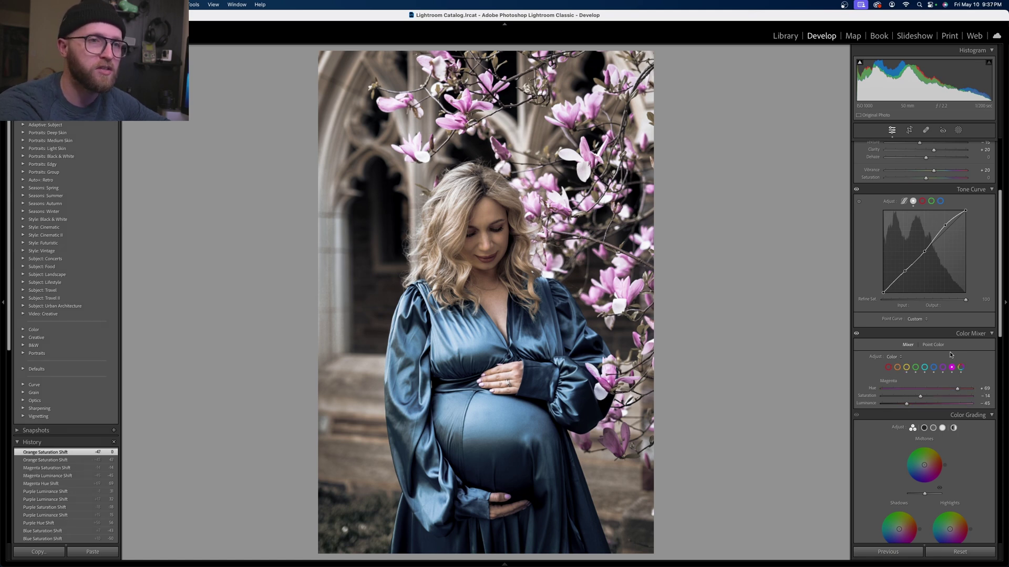
- Set the Color Mixer's Red Hue to +26, Luminance to +56 and Saturation to +35
click(888, 367)
drag(927, 392, 949, 390)
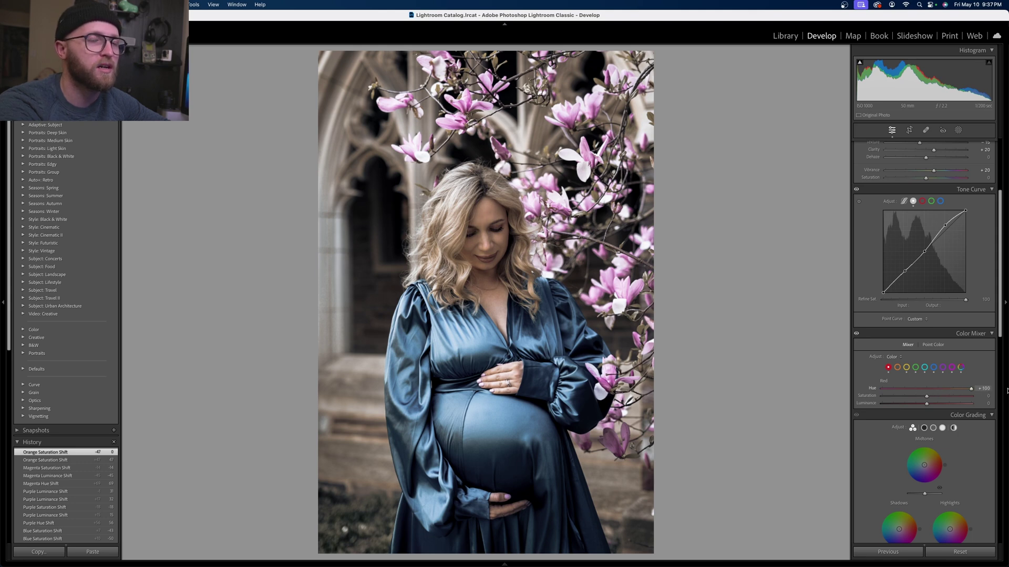
drag(1007, 390, 943, 395)
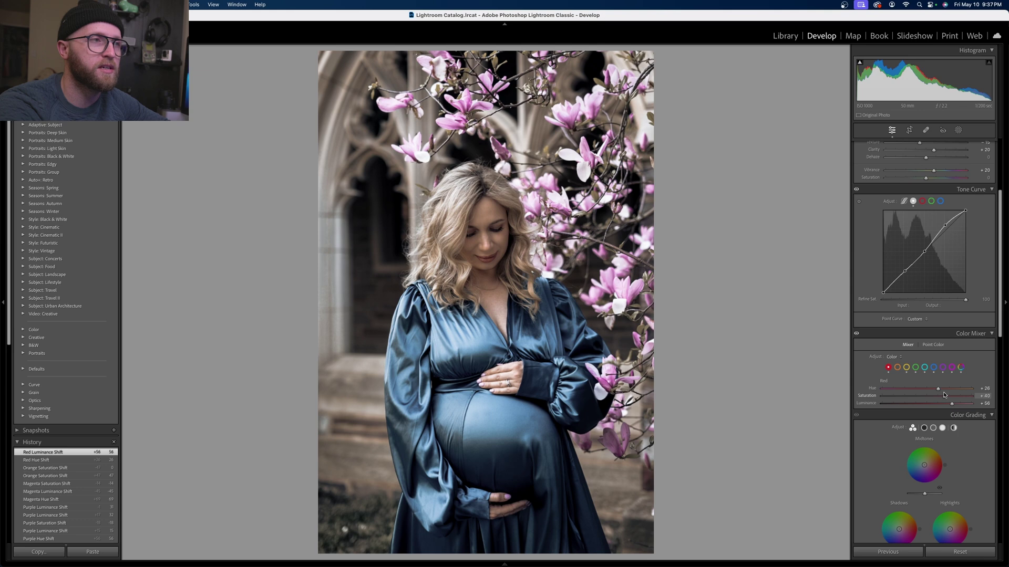
drag(942, 395, 942, 396)
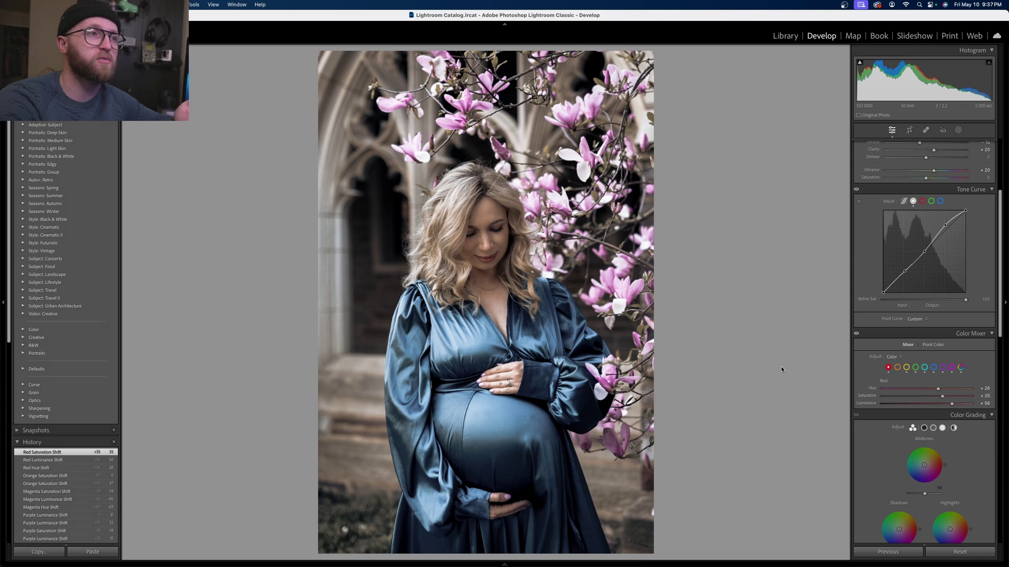
- Compare the edited portrait with its original version twice, ending on the edited view
key(backslash)
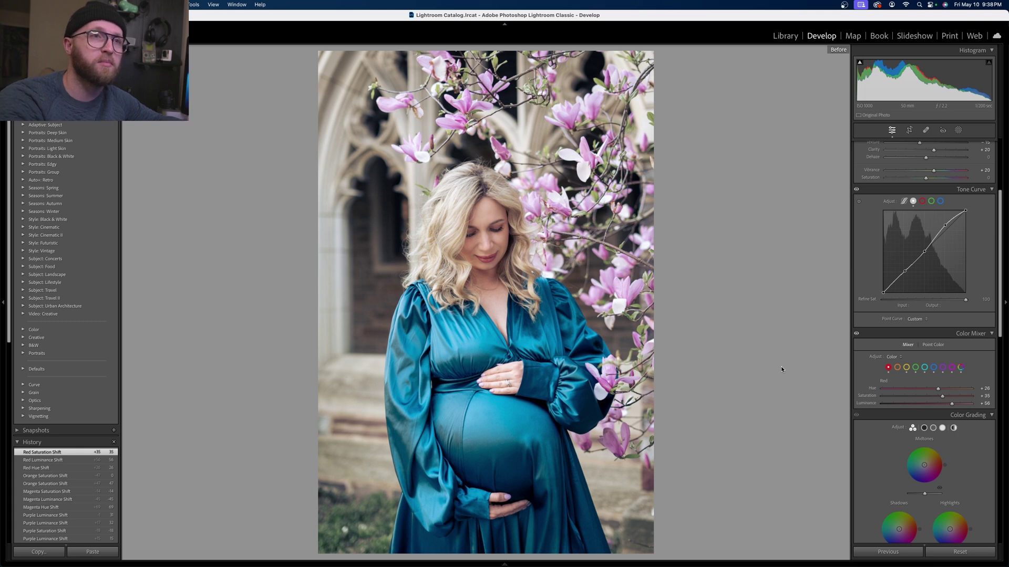
key(backslash)
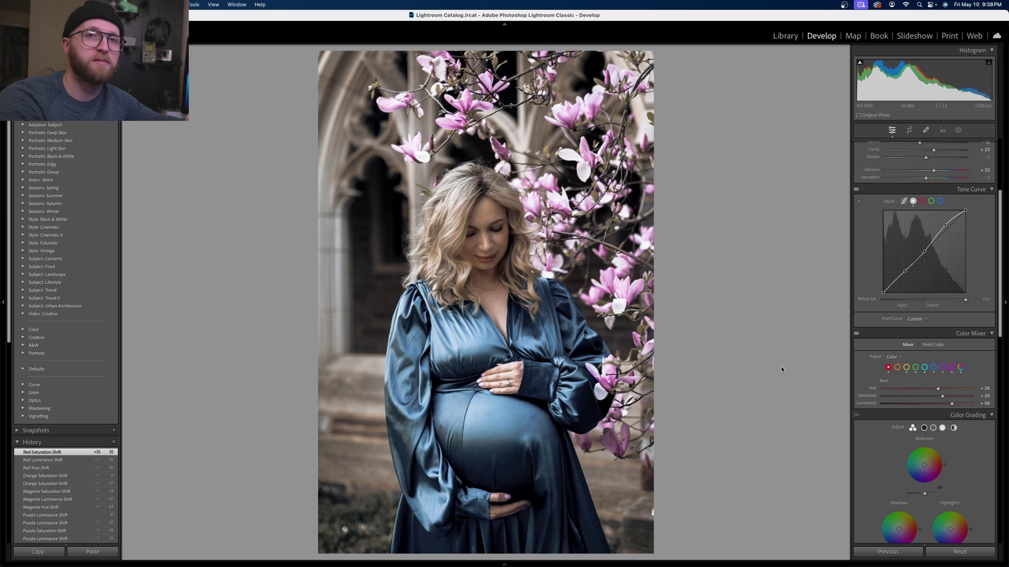
key(backslash)
key(backslash)
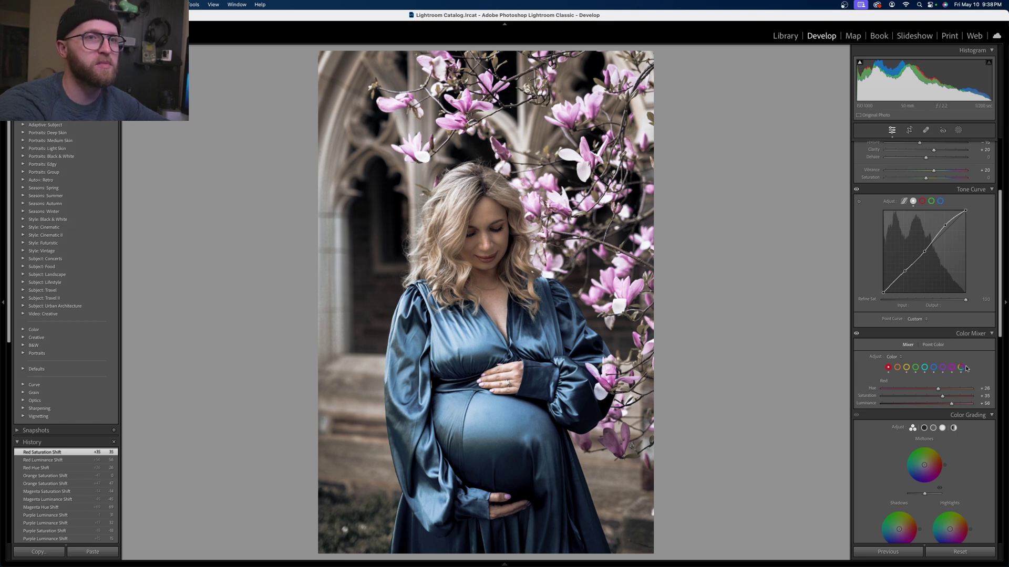
- Review the Purple, Blue and Magenta mixer settings, and raise Yellow Saturation to about +12
click(945, 368)
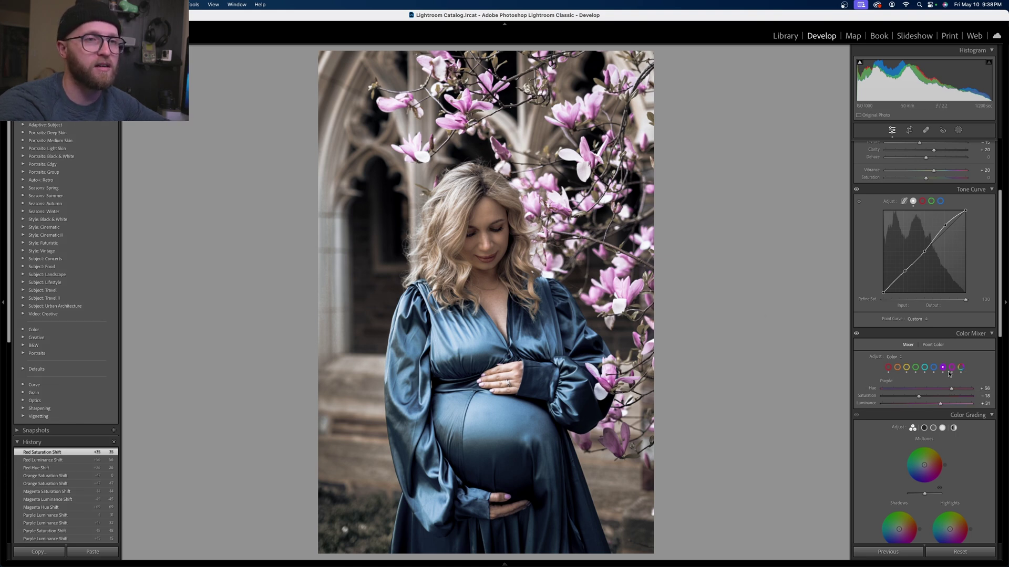
click(933, 368)
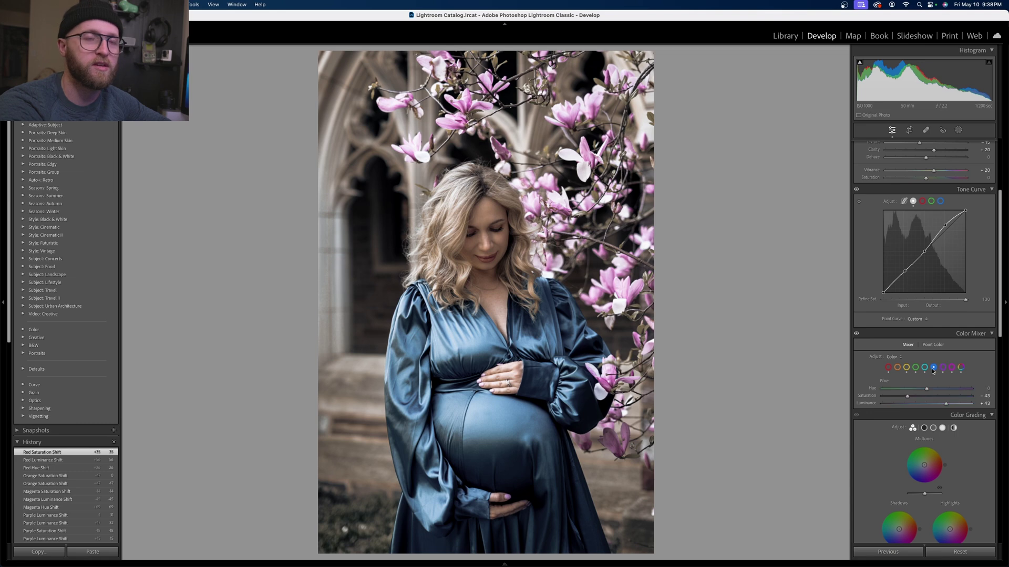
click(951, 367)
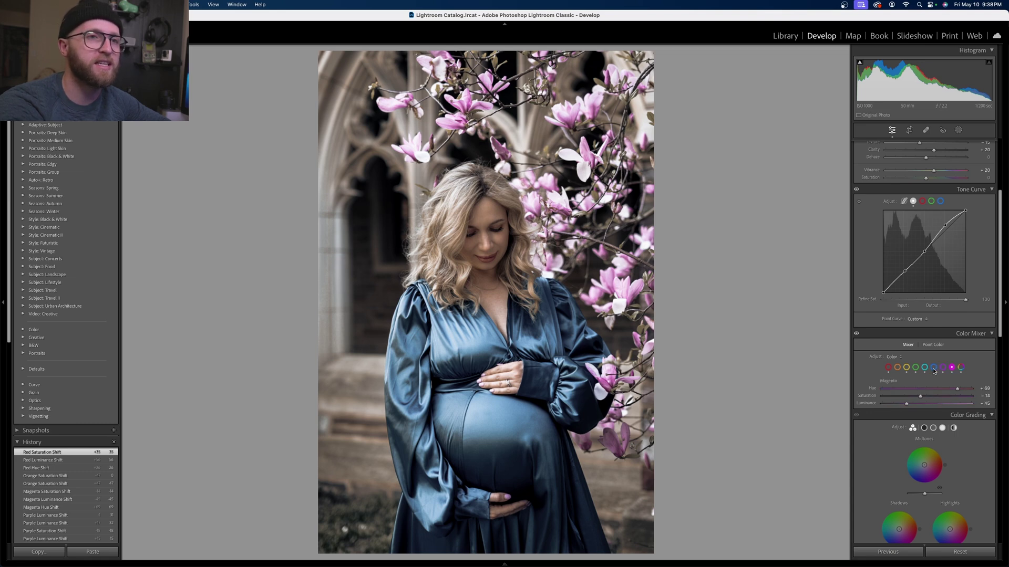
click(933, 370)
click(918, 369)
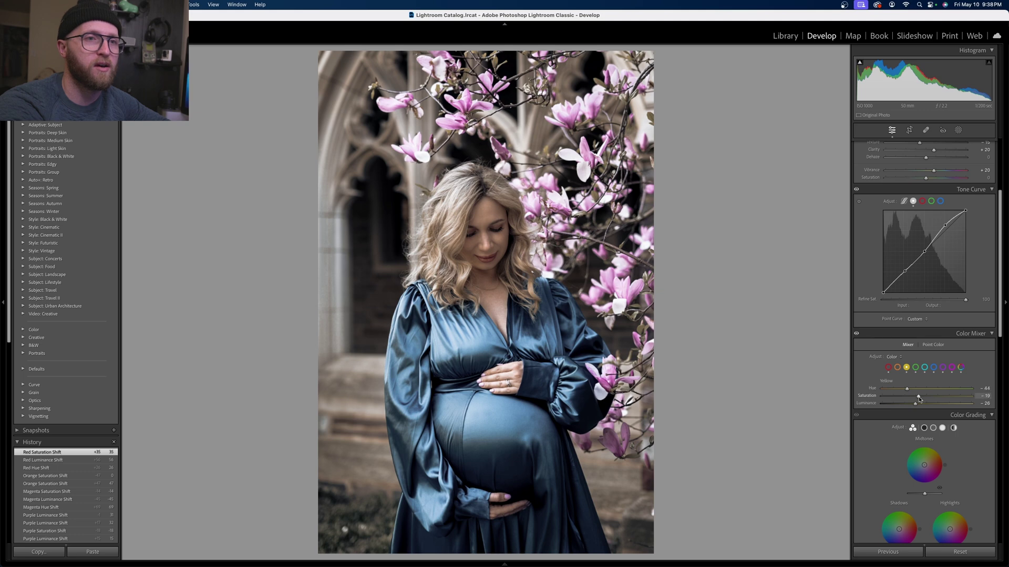
mouse_move(918, 396)
mouse_down()
mouse_move(948, 397)
mouse_move(931, 401)
mouse_up()
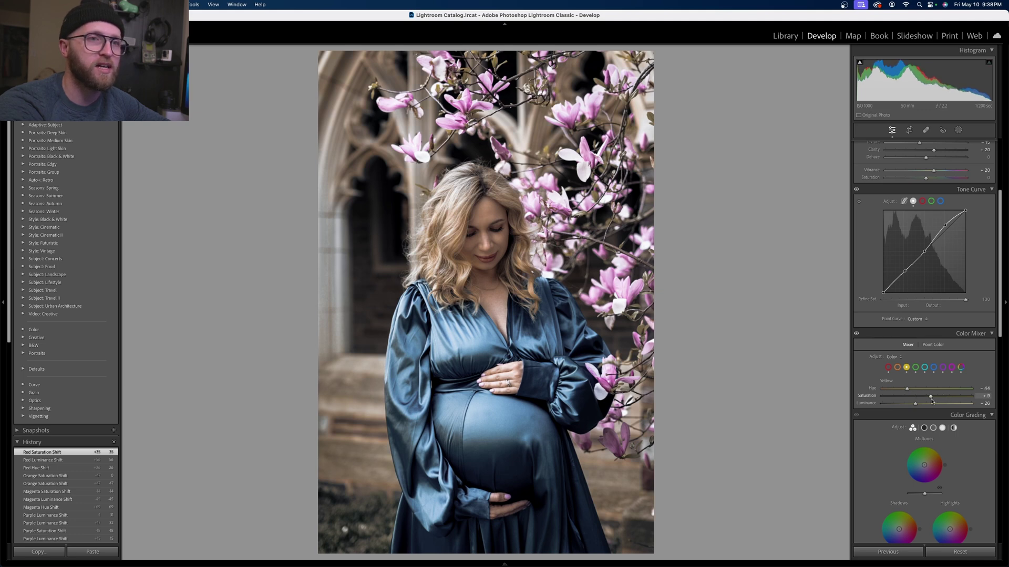
- Try Orange Saturation at +100 and −100, set it to +50, and shift Orange Hue to −20
click(897, 367)
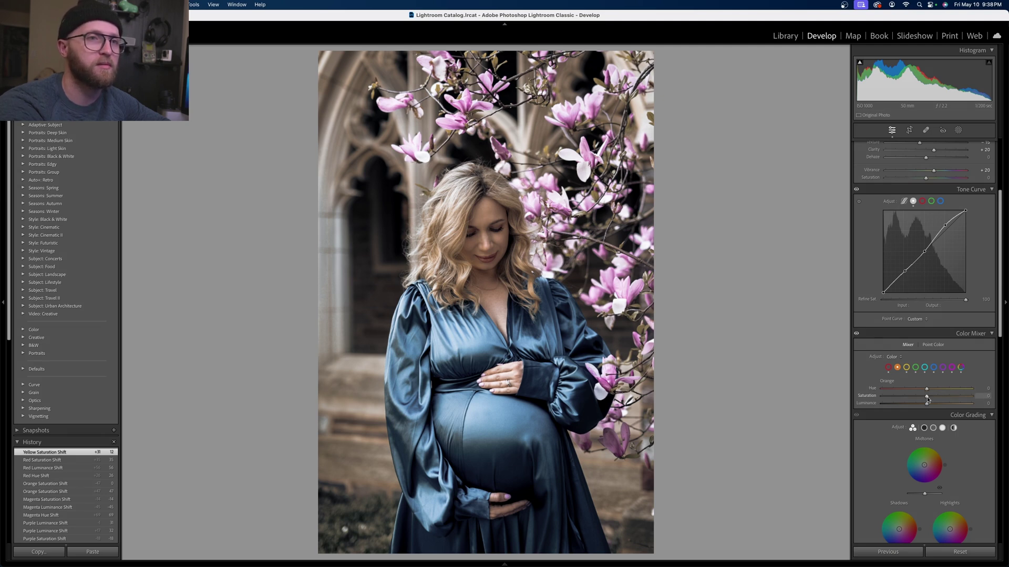
drag(927, 399, 1004, 384)
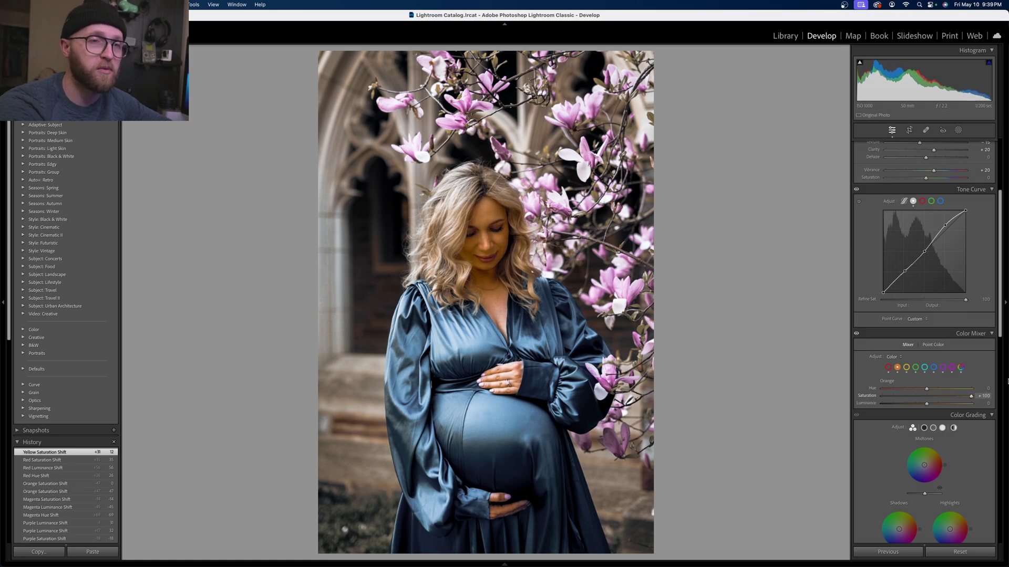
drag(927, 395, 800, 386)
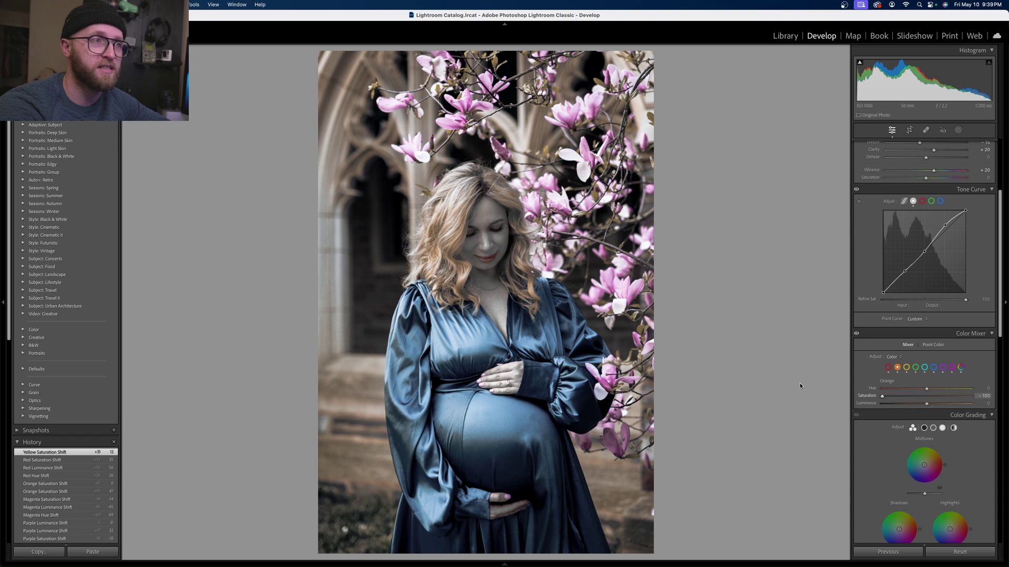
drag(881, 395, 952, 396)
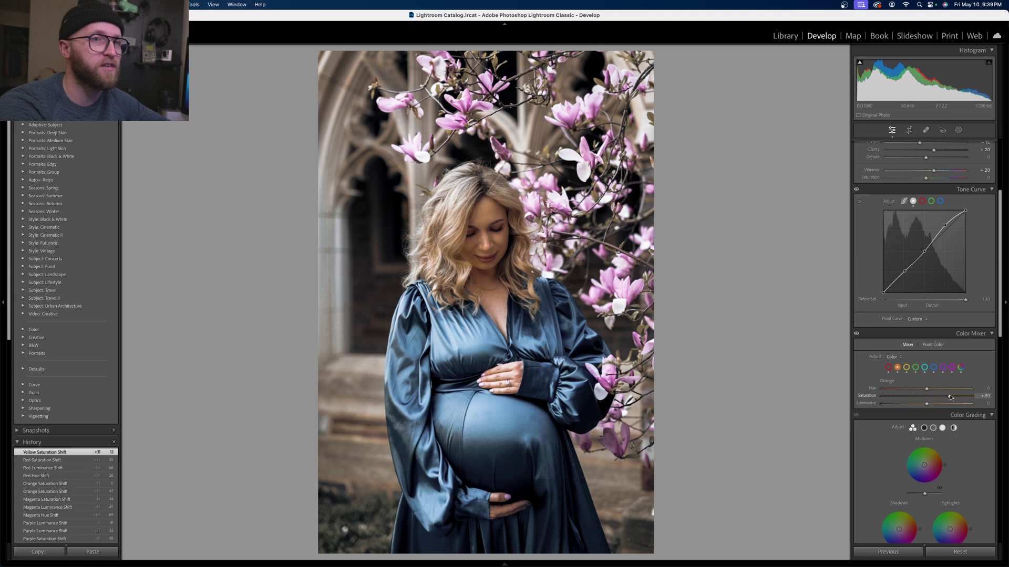
drag(951, 398, 918, 390)
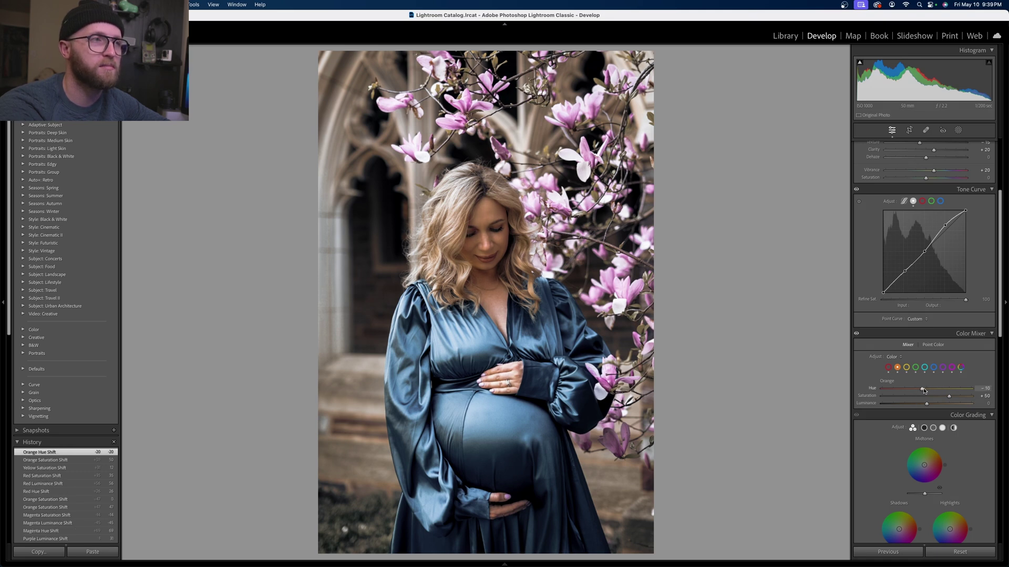
- Set Orange Hue to −10, and try an Orange Luminance change before undoing it
drag(923, 389, 923, 390)
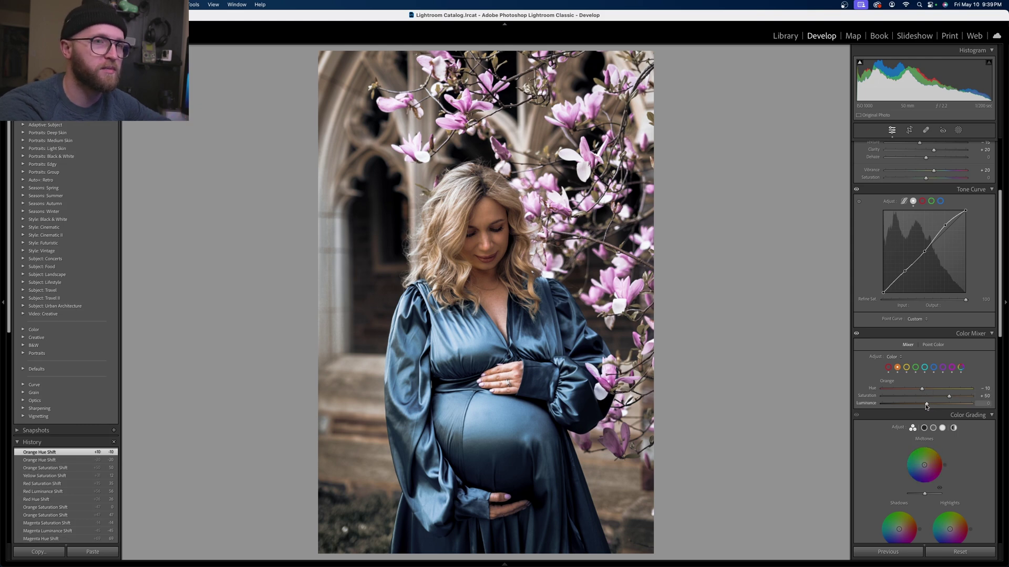
drag(927, 404, 931, 400)
key(super+z)
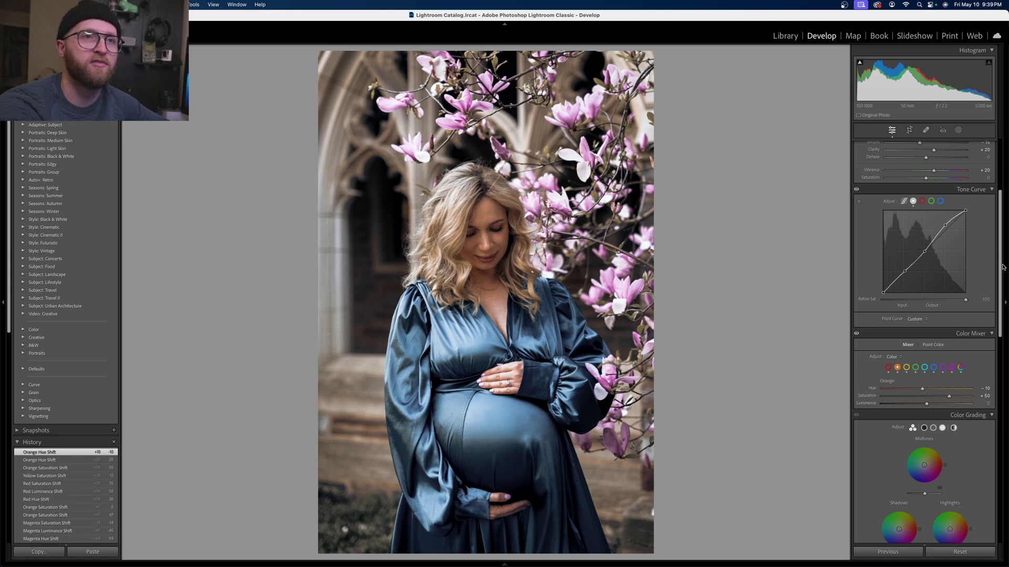
- Try Color Grading with midtones at hue 41, shadows at hue 39, and blue highlights at hue 214 and saturation 18, slightly brightening the highlights
drag(999, 271, 1000, 329)
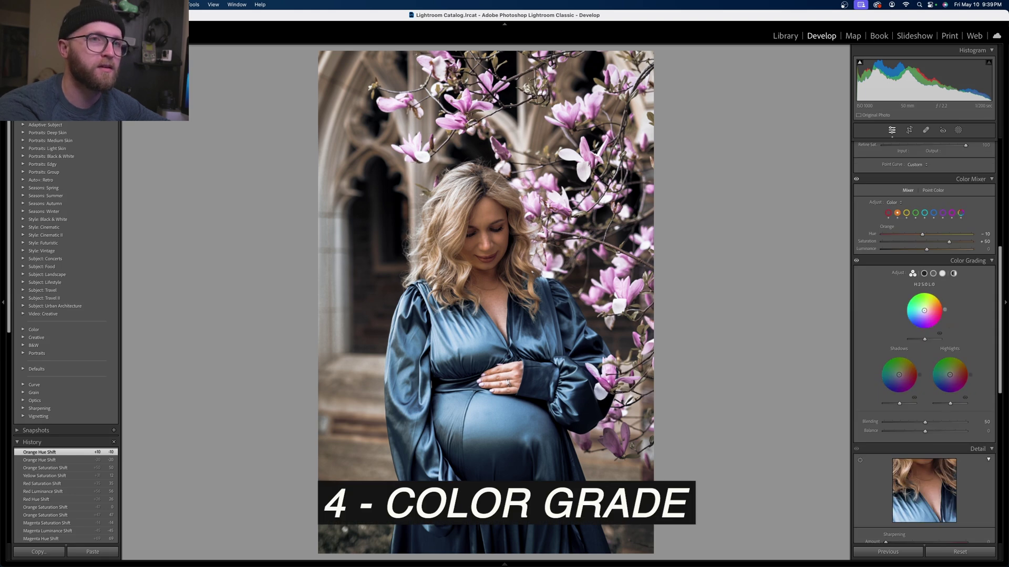
click(940, 299)
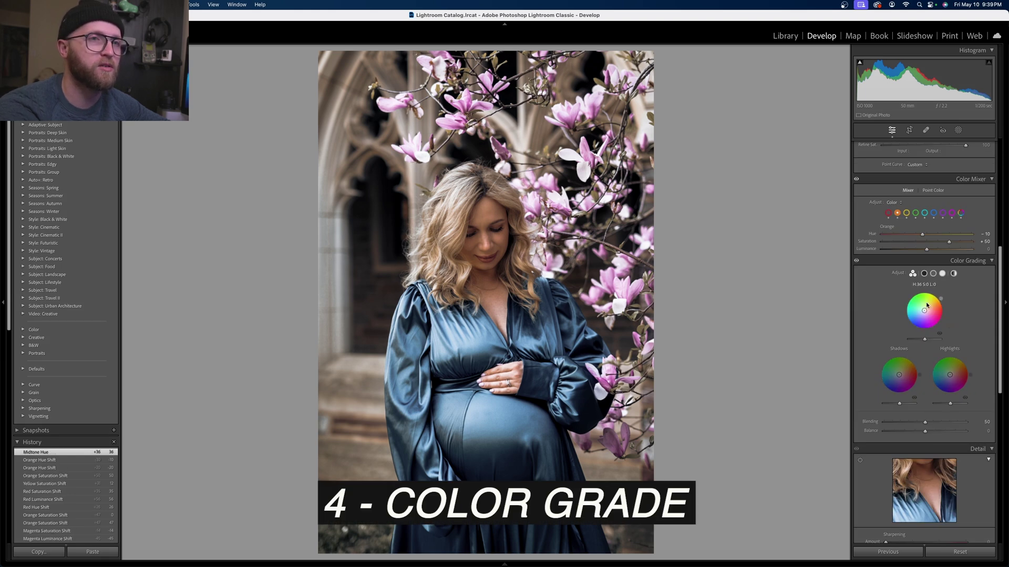
drag(926, 311, 928, 308)
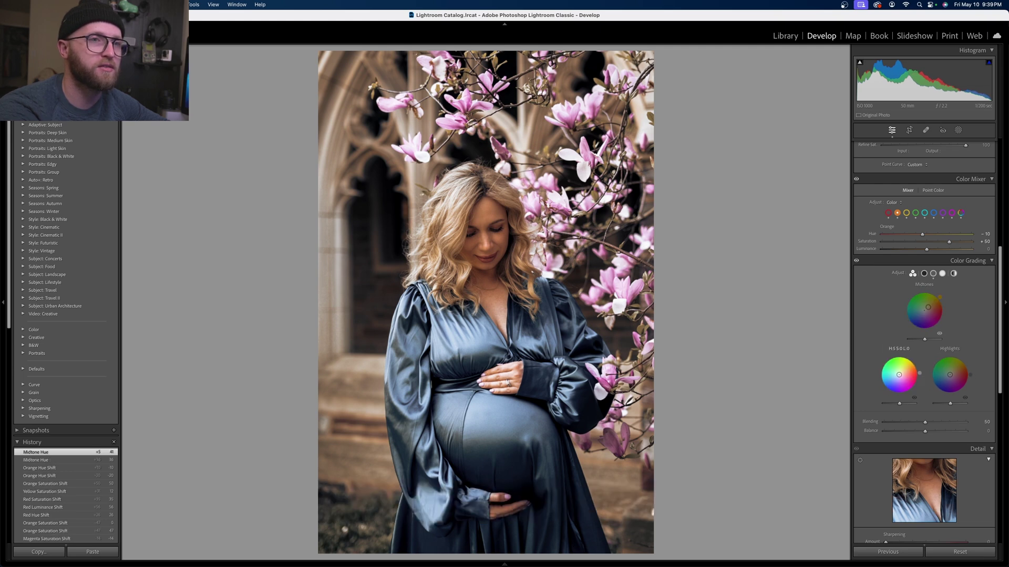
drag(920, 373, 906, 372)
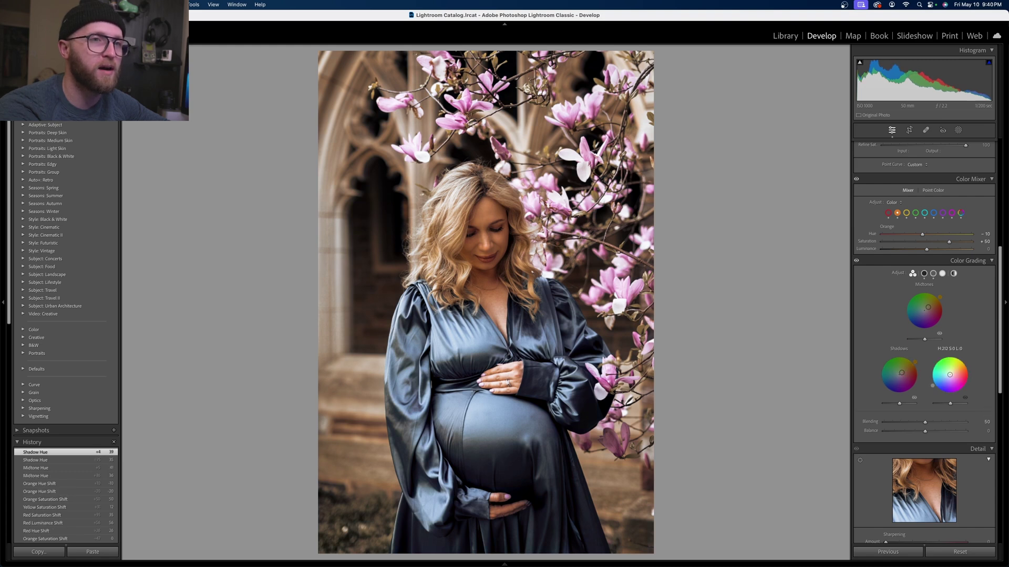
drag(949, 375, 949, 376)
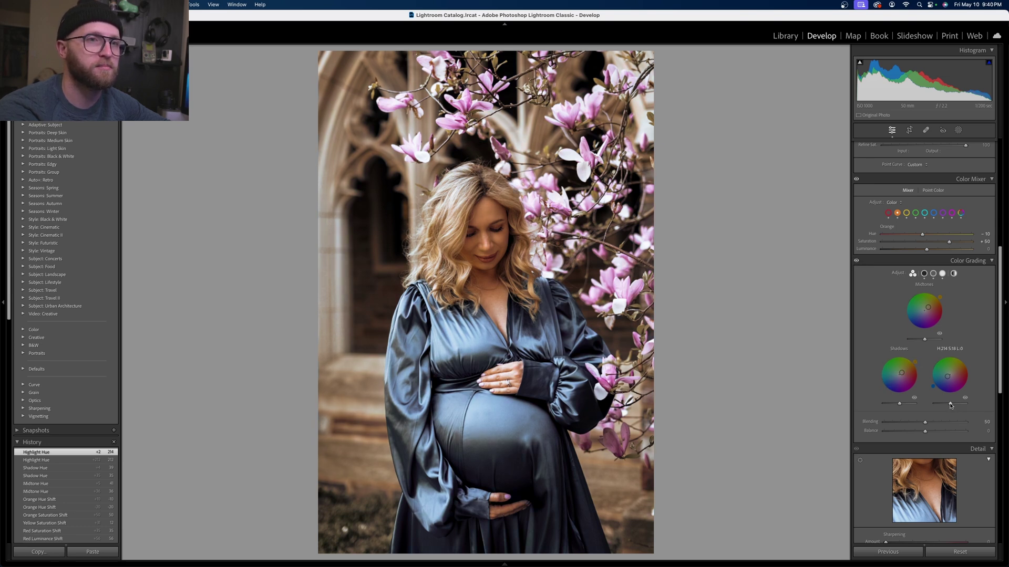
drag(951, 405, 953, 404)
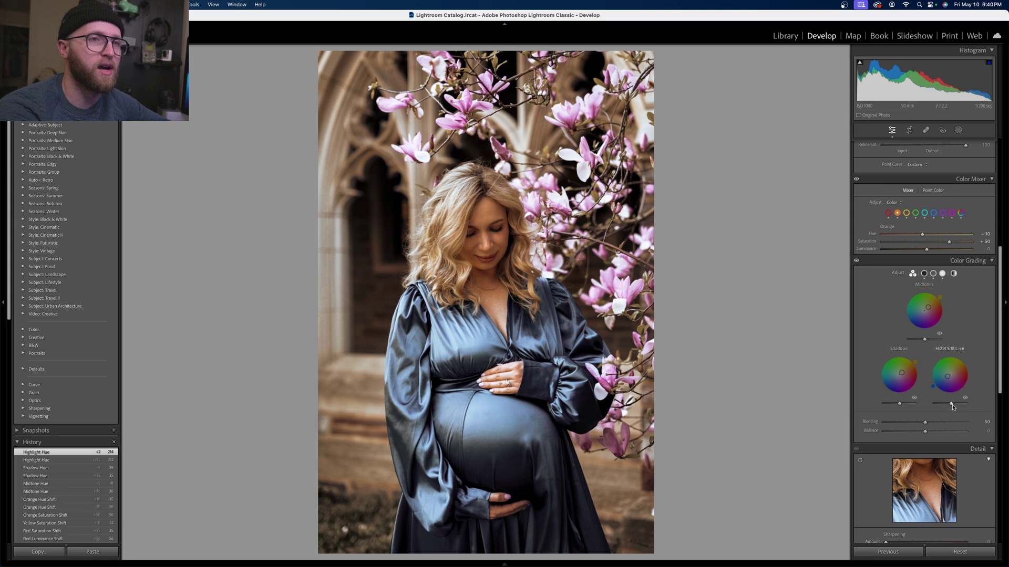
- Rework Color Grading with warm midtones at hue 49, blue shadows at hue 214, and warm highlights at about hue 55 and saturation 30
key(super+z)
key(super+z)
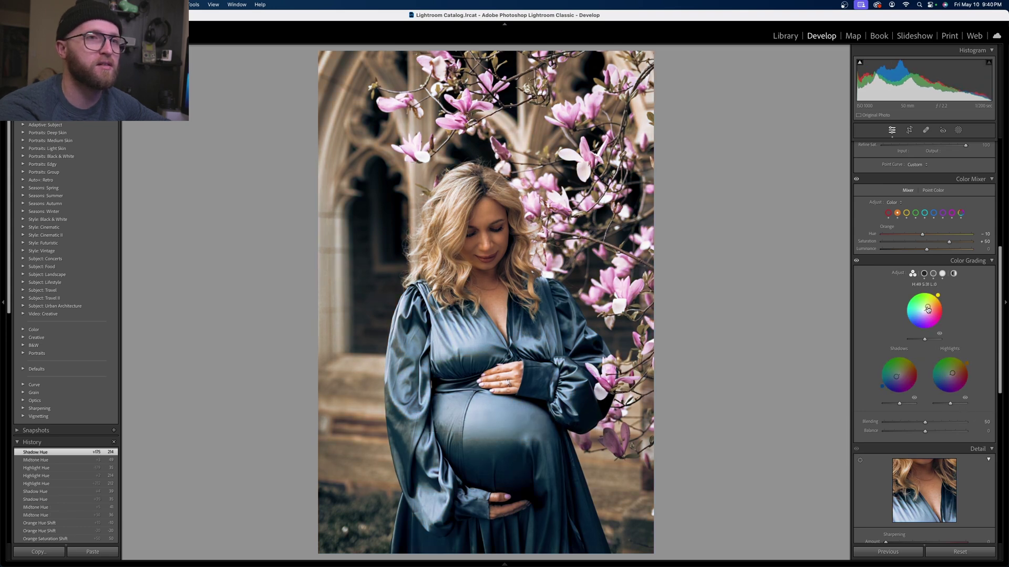
drag(952, 373, 954, 374)
- Compare the edit with the original, and check the photo with and without the Color Mixer changes and the shadows grading
key(backslash)
key(backslash)
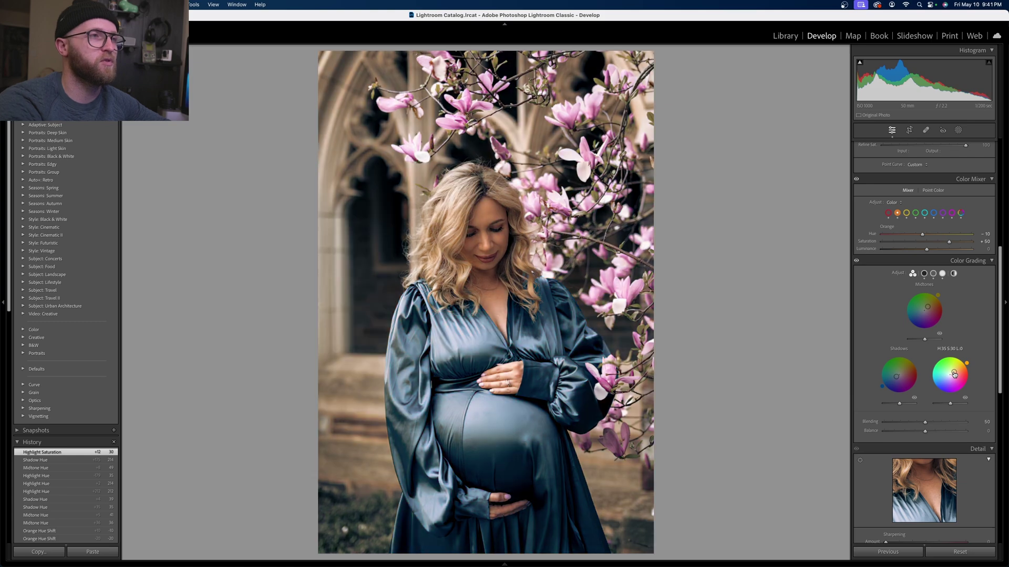
key(backslash)
key(backslash)
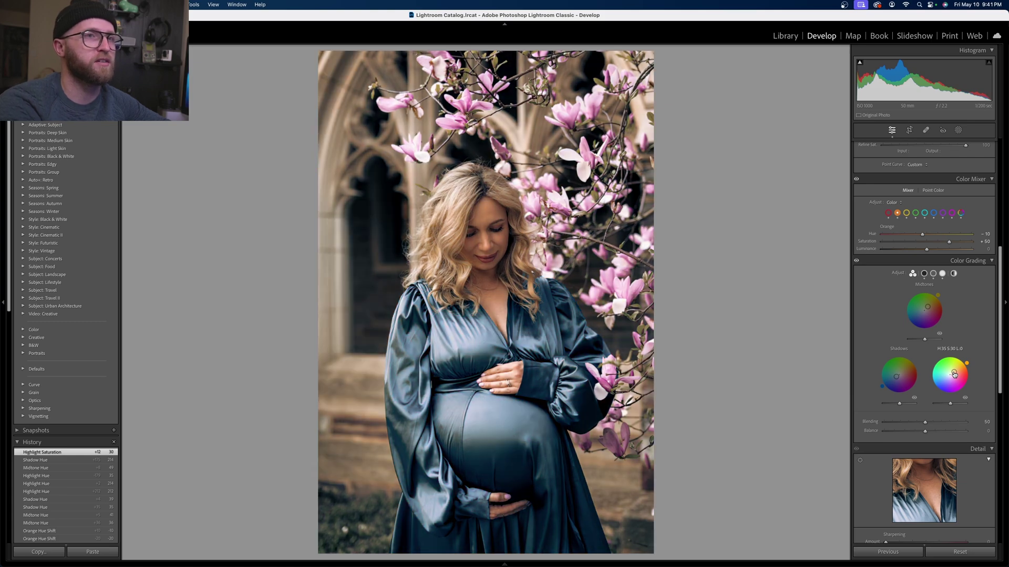
click(857, 179)
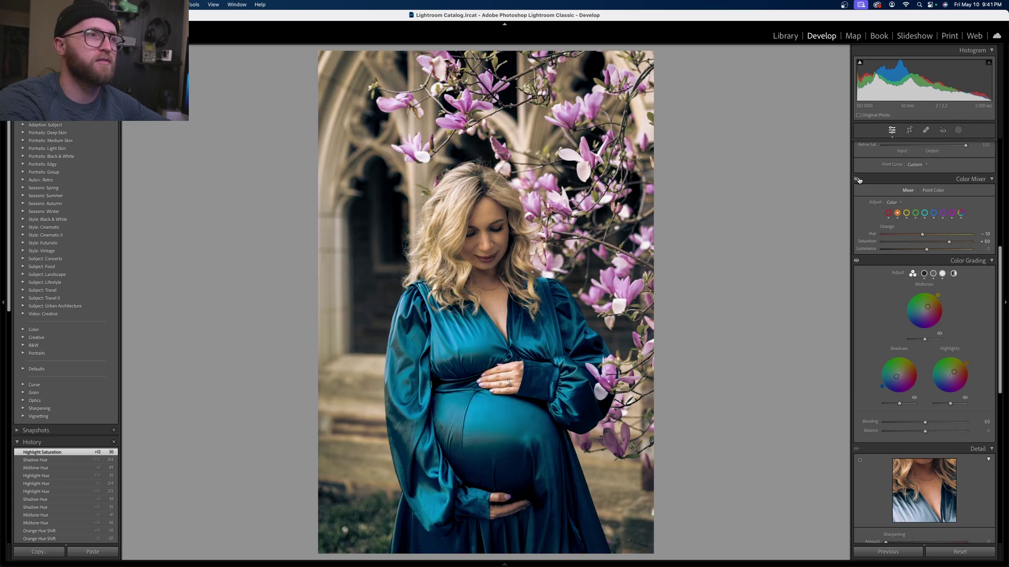
click(857, 180)
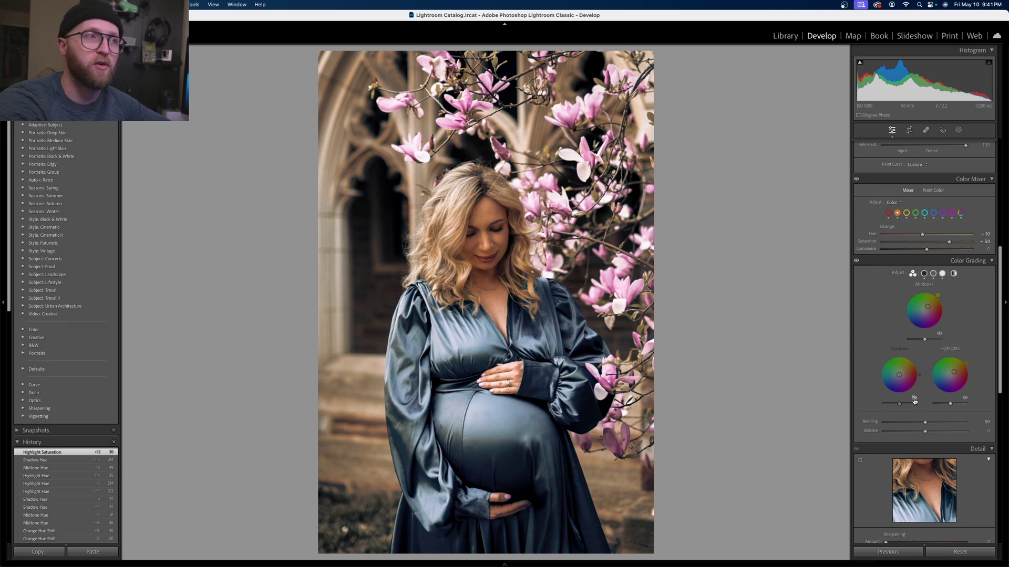
click(914, 399)
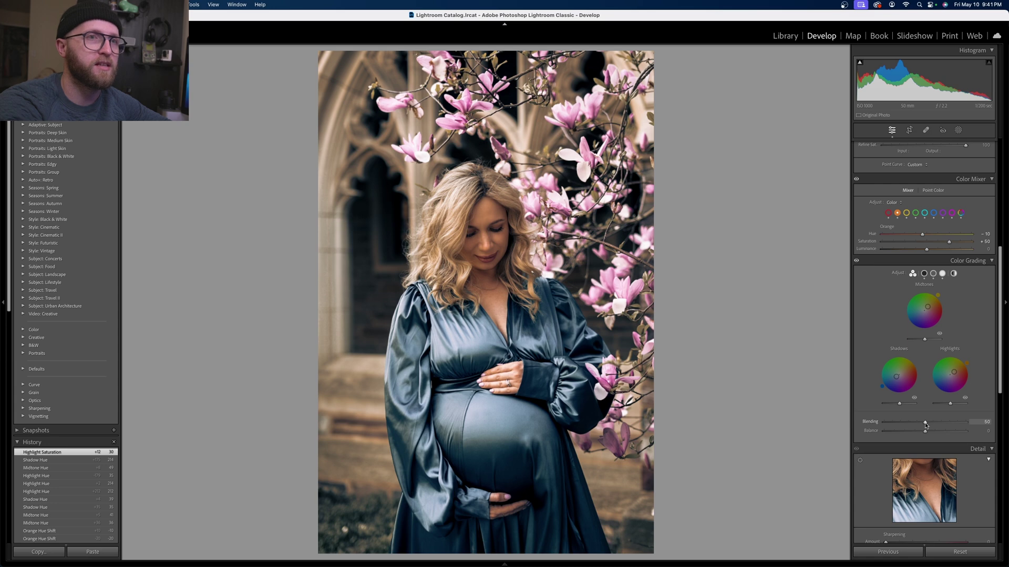
- Try the extremes of Color Grading Blending and a Balance of +59, and set Balance to +18 and Blending to 61
drag(926, 424, 1007, 423)
drag(906, 422, 837, 423)
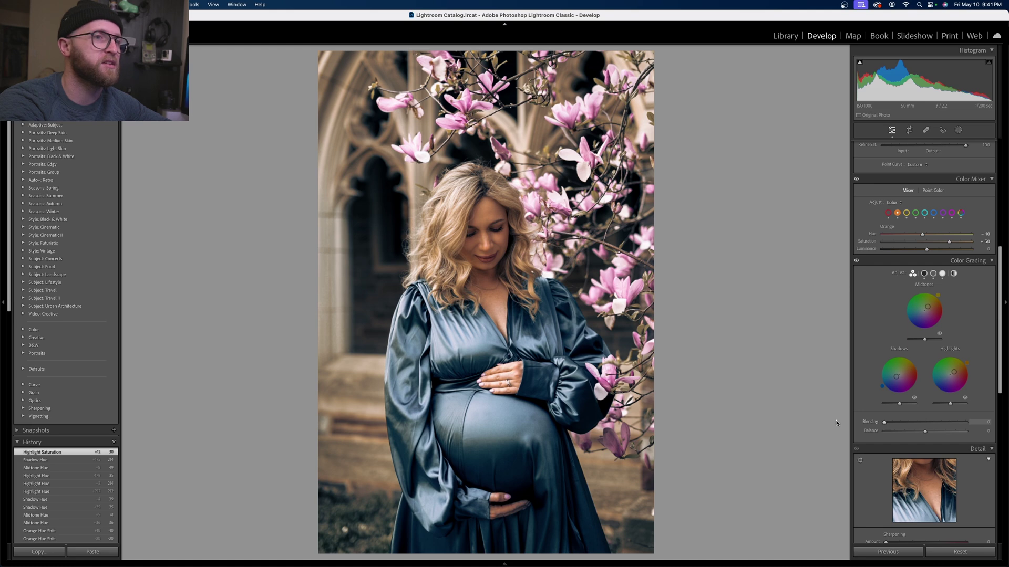
drag(836, 424, 812, 415)
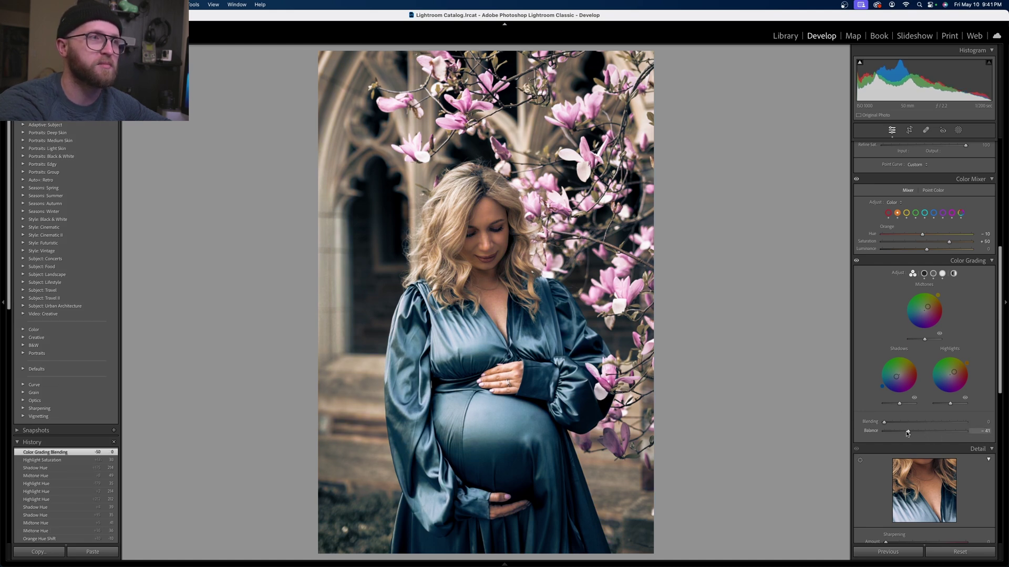
drag(907, 432, 947, 431)
key(super+z)
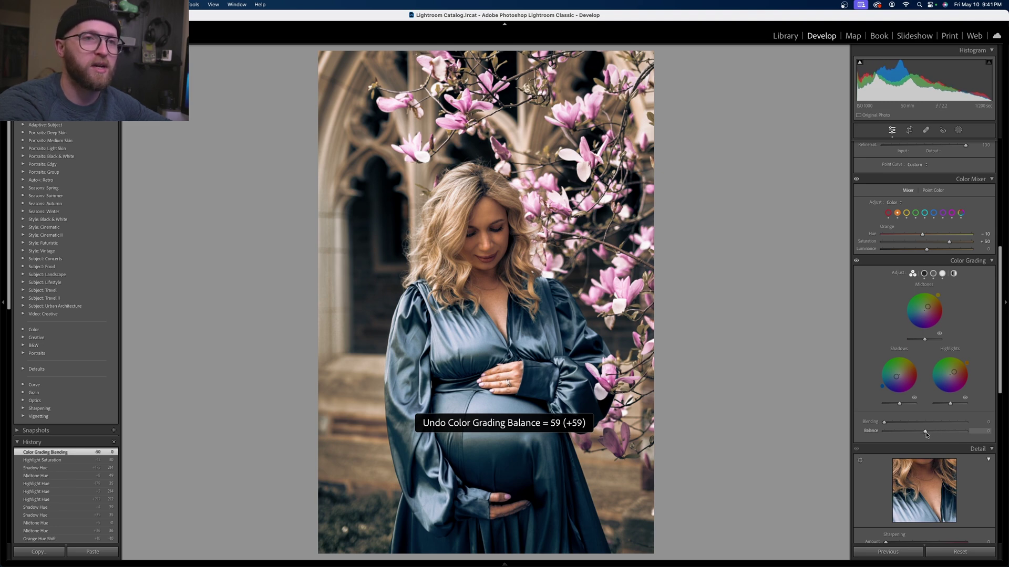
mouse_move(925, 431)
mouse_down()
mouse_move(943, 432)
mouse_move(906, 430)
mouse_move(965, 425)
mouse_move(915, 425)
mouse_move(936, 424)
mouse_up()
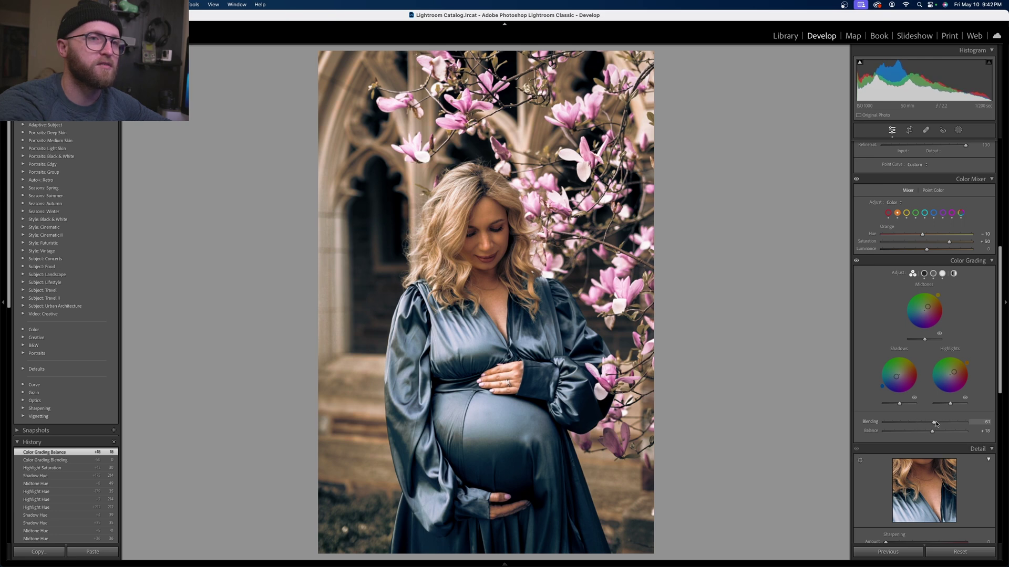
- Collapse the Detail and Lens Corrections sections, and compare the photo with and without Color Grading
click(863, 263)
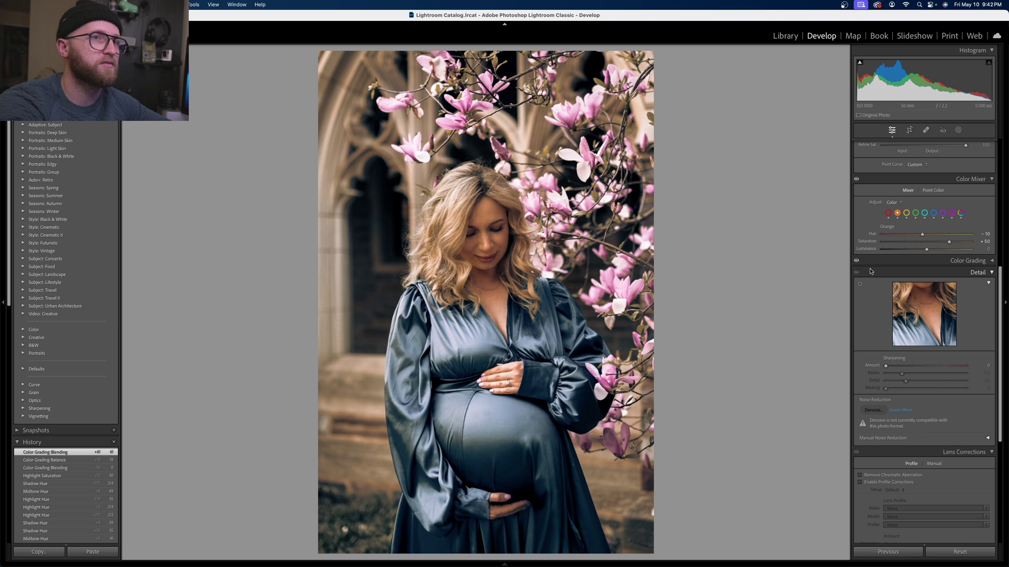
click(871, 272)
click(873, 283)
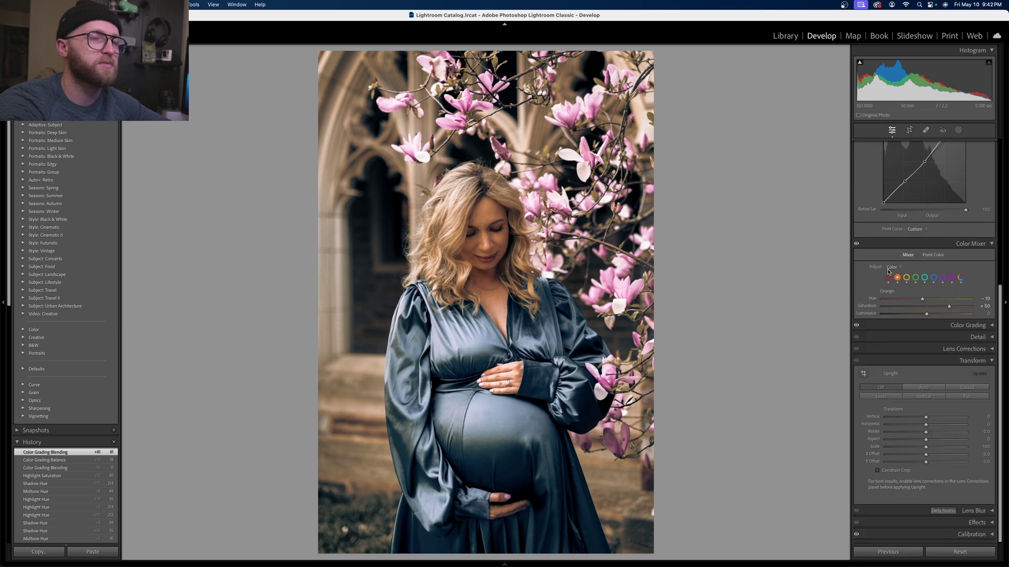
click(894, 325)
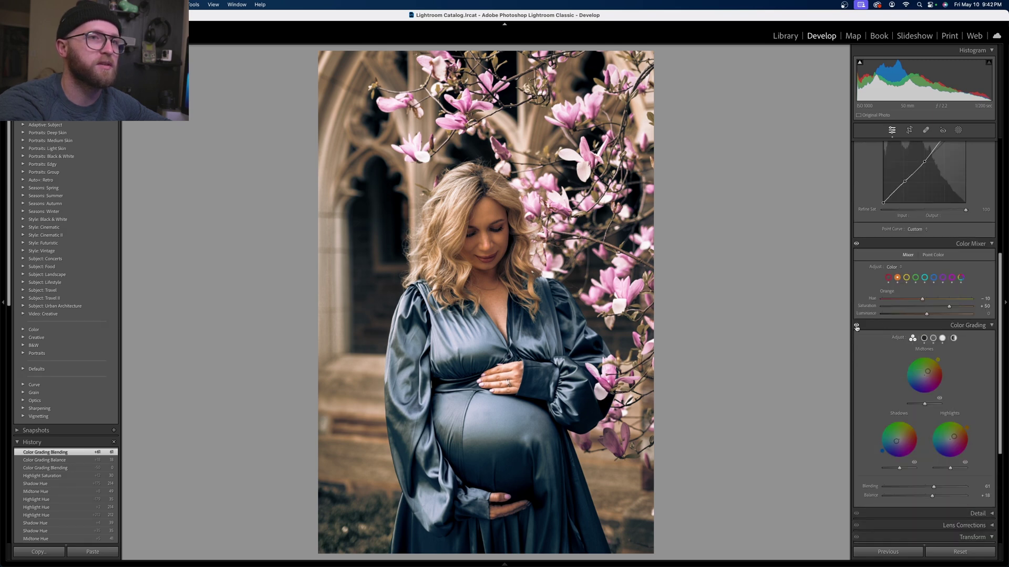
click(856, 326)
- Add points along the Blue channel's tone curve, try lifting its black point to an output of about 40, and undo the lift
scroll(888, 377, down, 5)
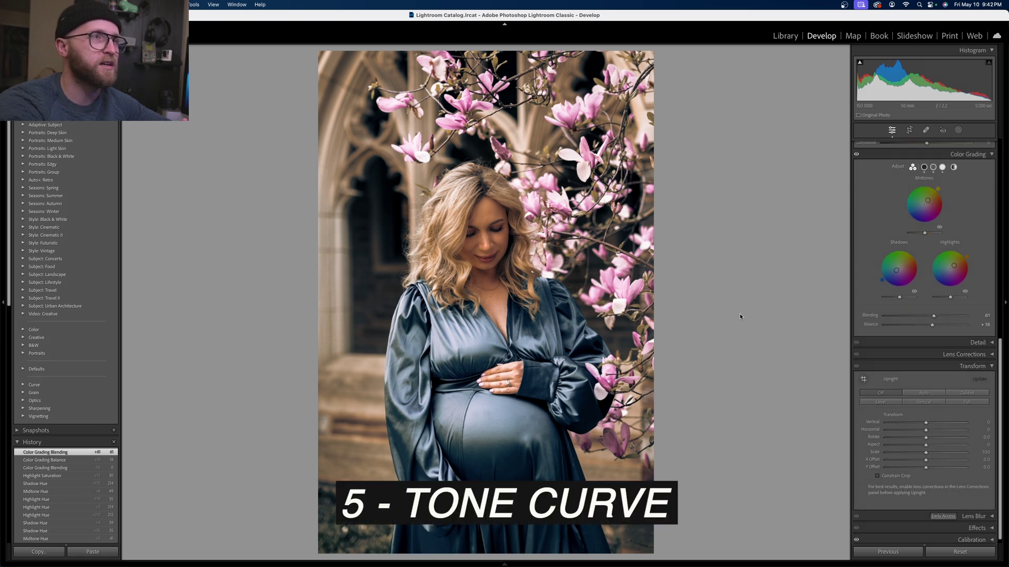
scroll(974, 293, up, 6)
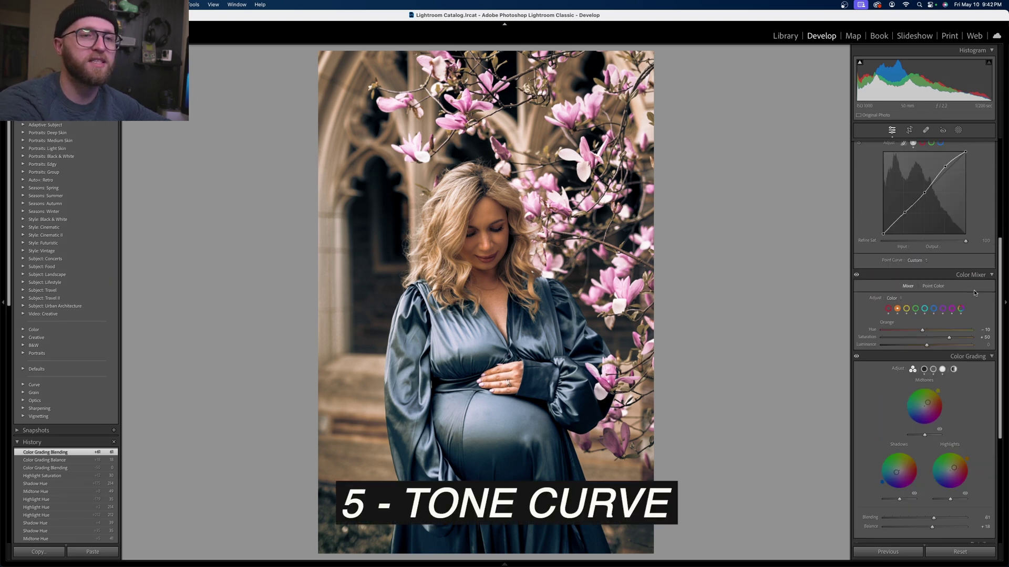
scroll(975, 293, down, 2)
scroll(970, 373, down, 2)
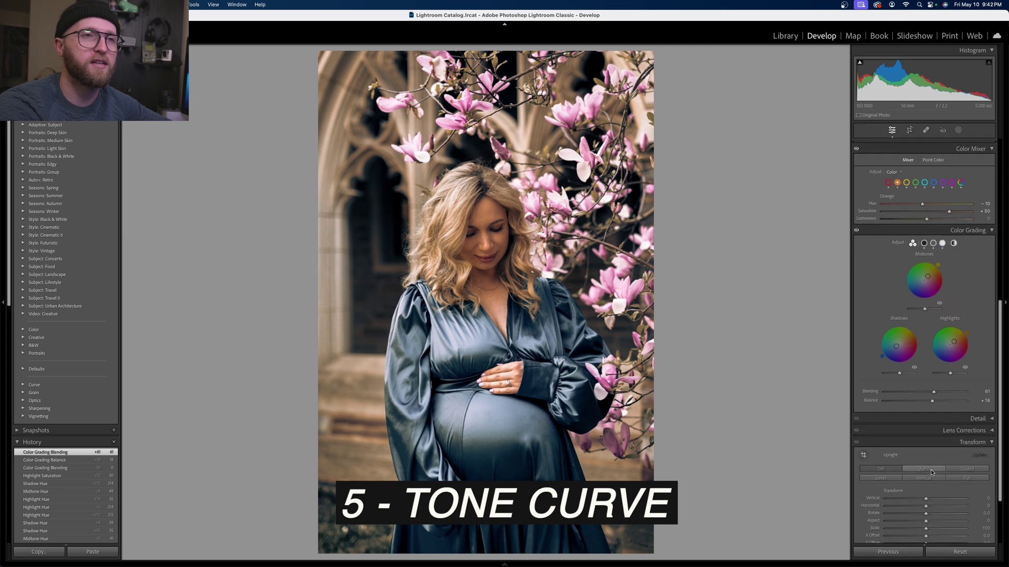
scroll(940, 342, up, 2)
scroll(907, 312, up, 4)
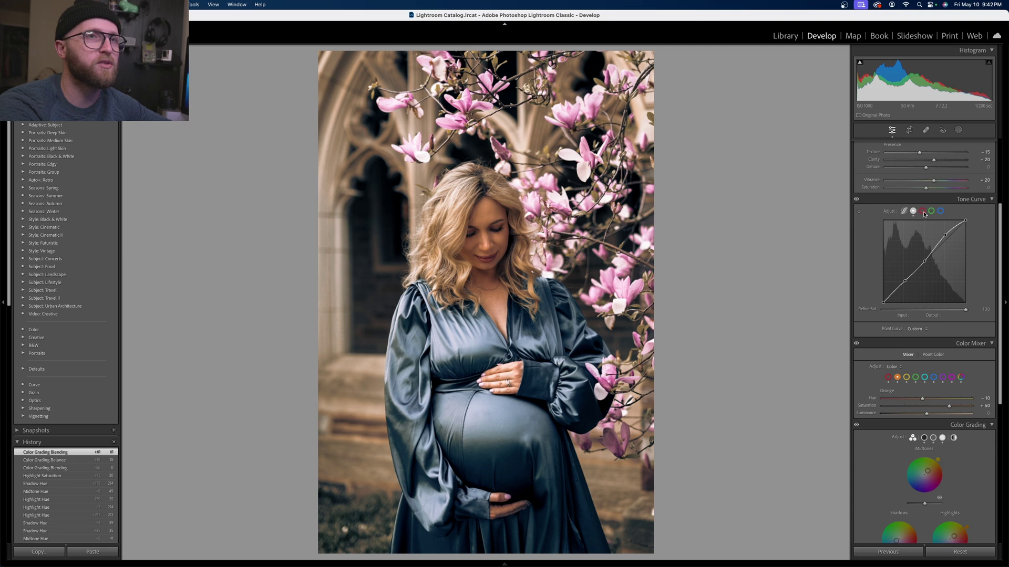
click(922, 210)
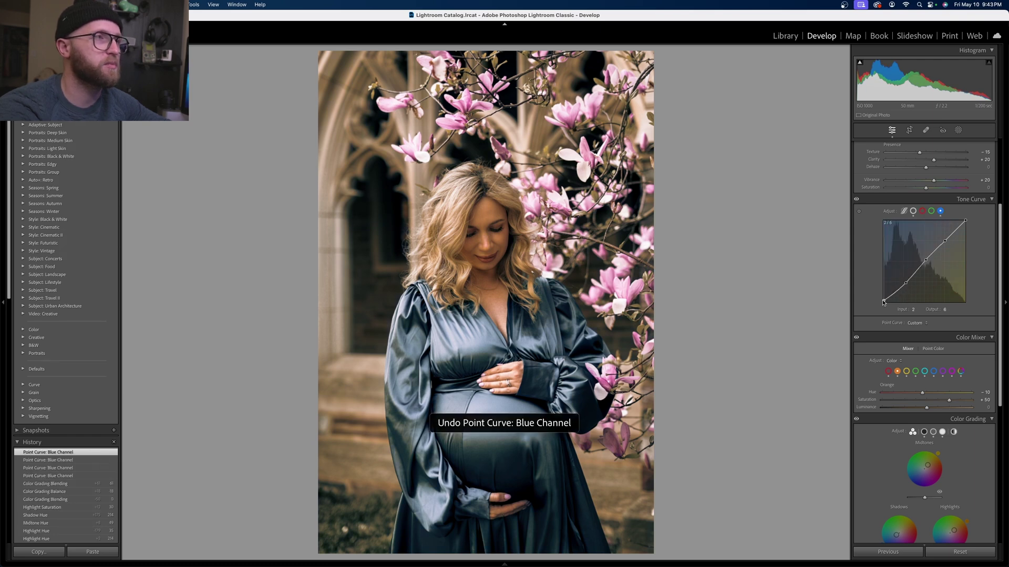
drag(884, 302, 885, 291)
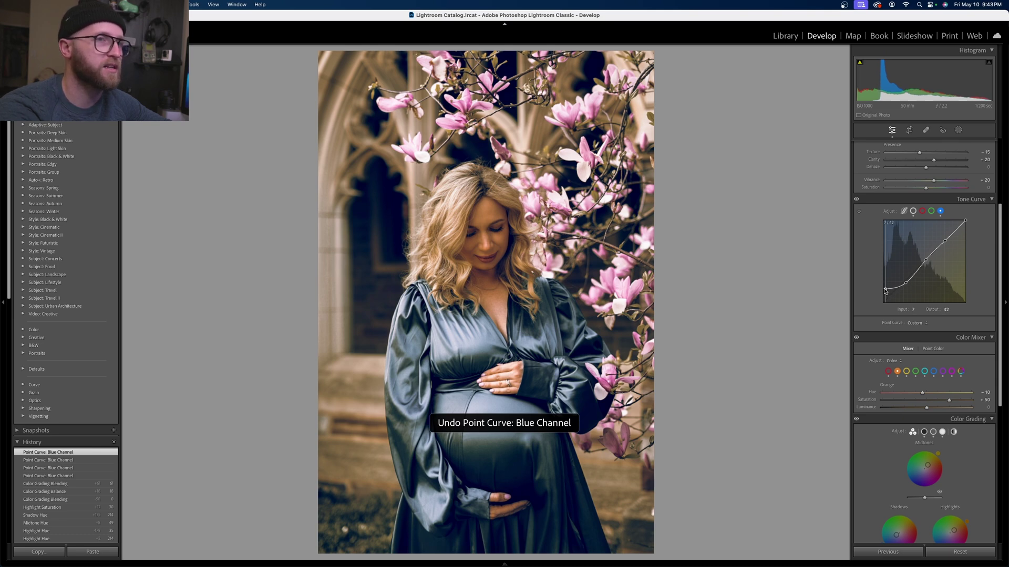
drag(886, 294, 861, 293)
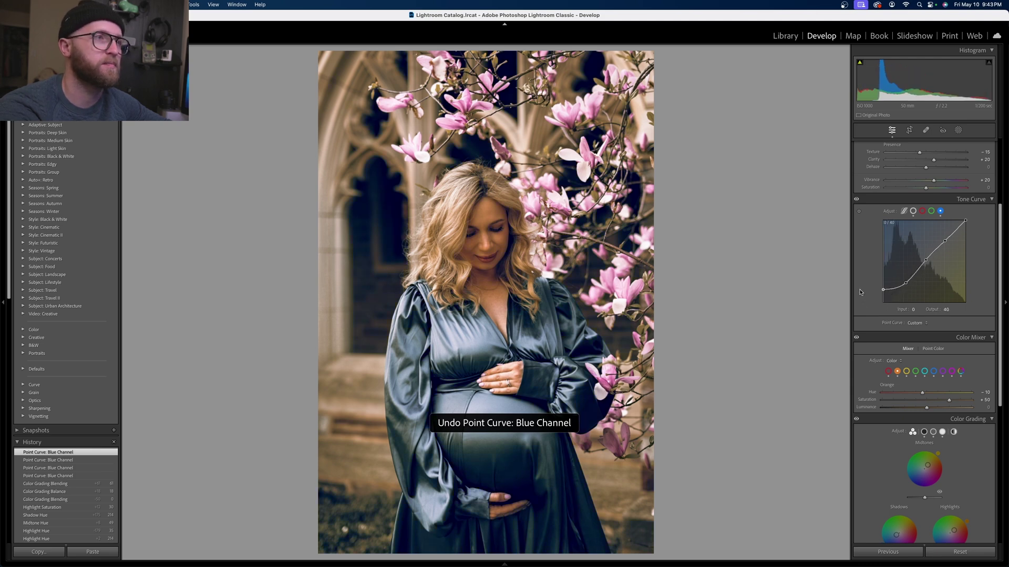
key(super+z)
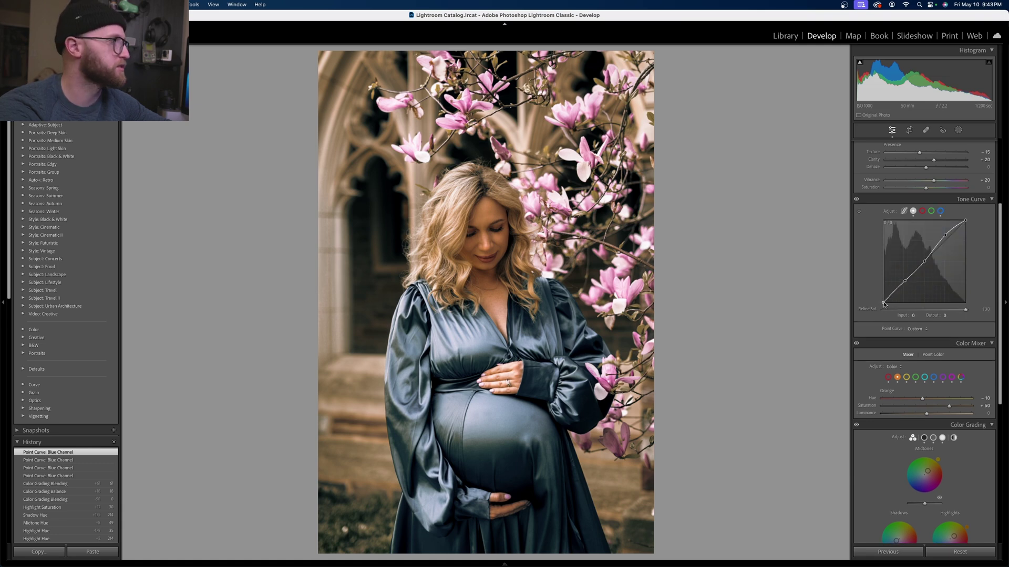
- Try lifting the RGB tone curve's black point to an output of 29, and set it to an output of about 12
drag(885, 304, 883, 293)
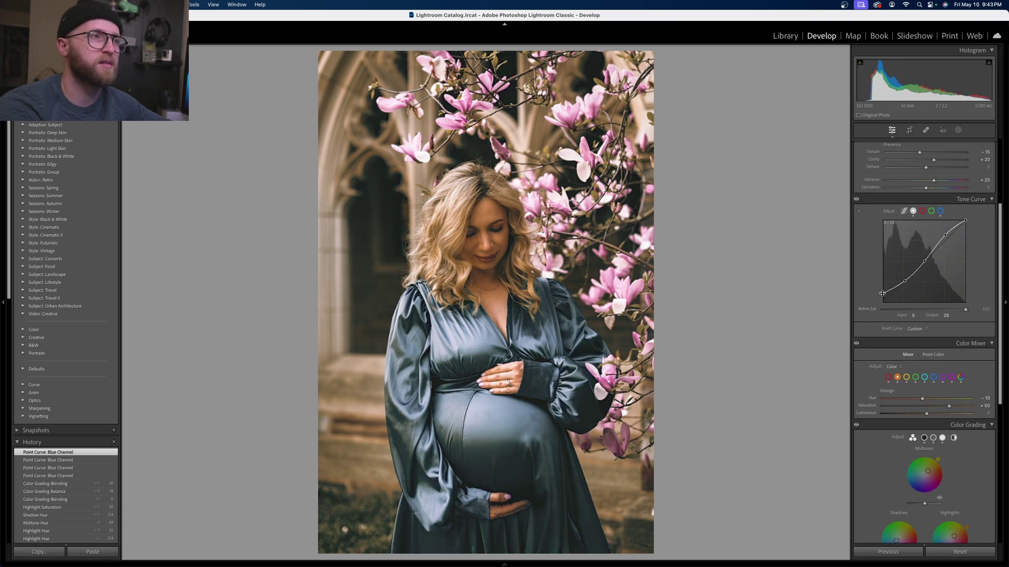
key(super+z)
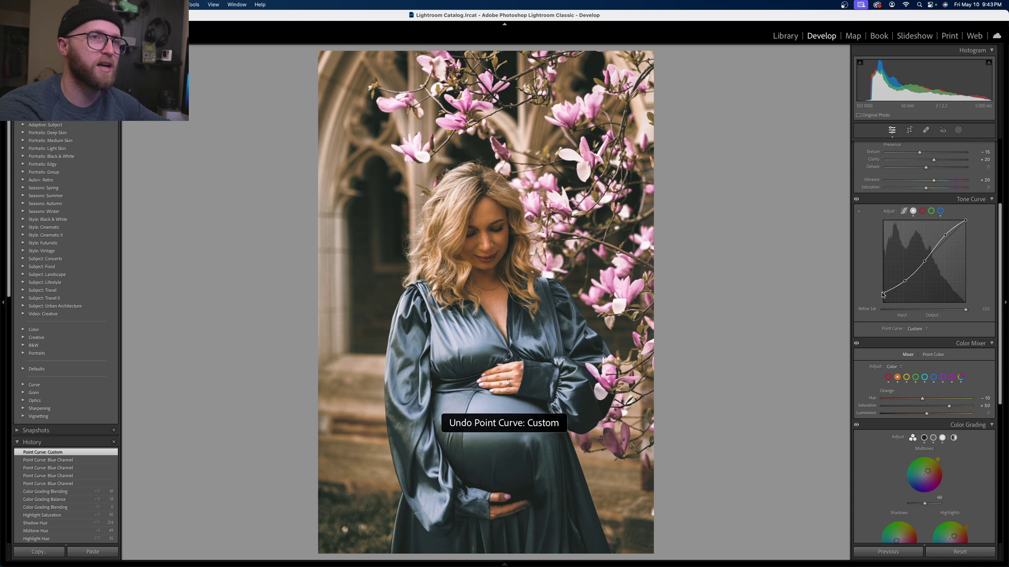
drag(884, 295, 882, 299)
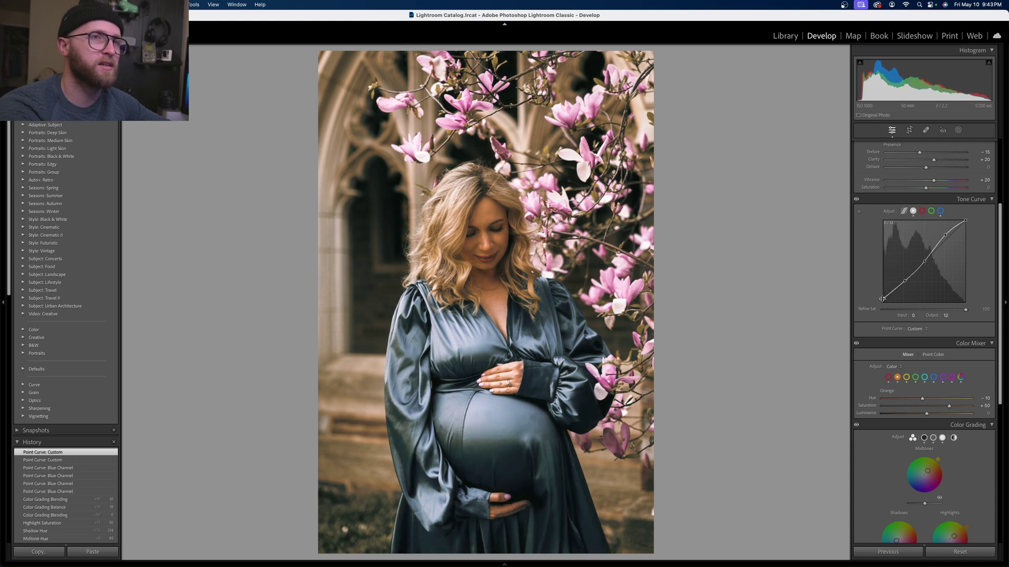
- Compare the photo repeatedly with and without the tone curve, leaving the curve enabled
click(856, 199)
click(856, 200)
click(856, 199)
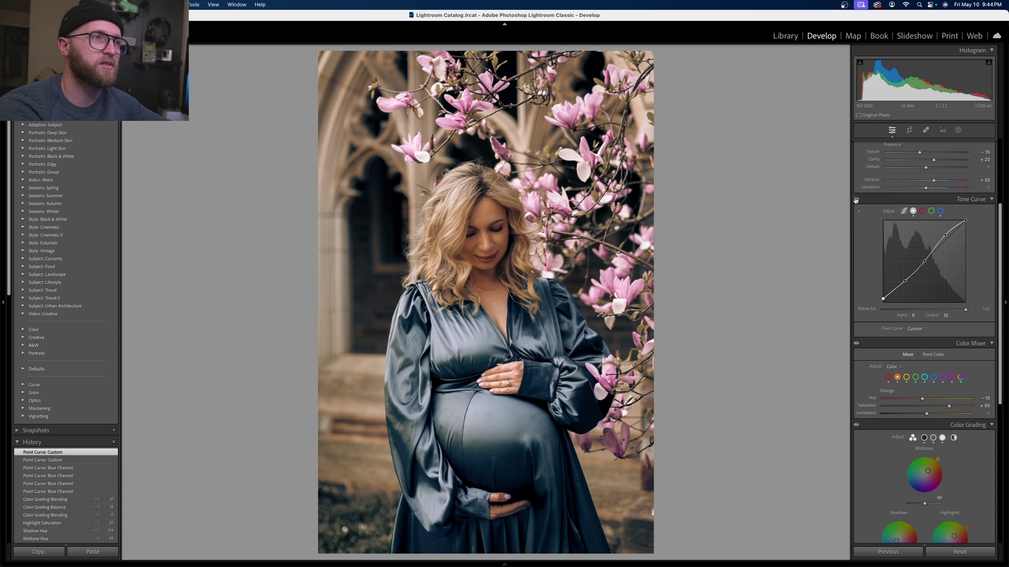
click(856, 199)
click(856, 199)
click(855, 199)
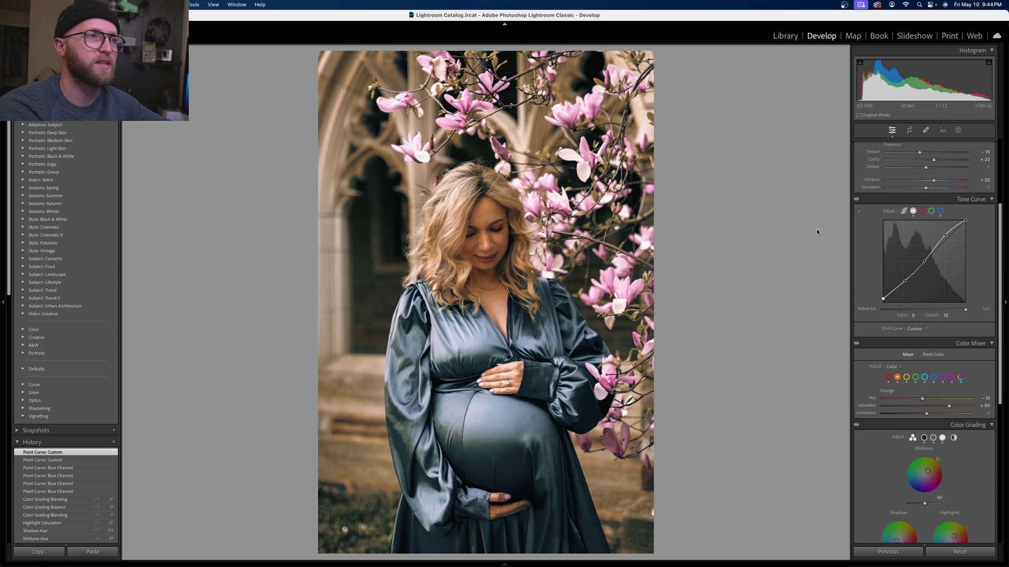
click(857, 200)
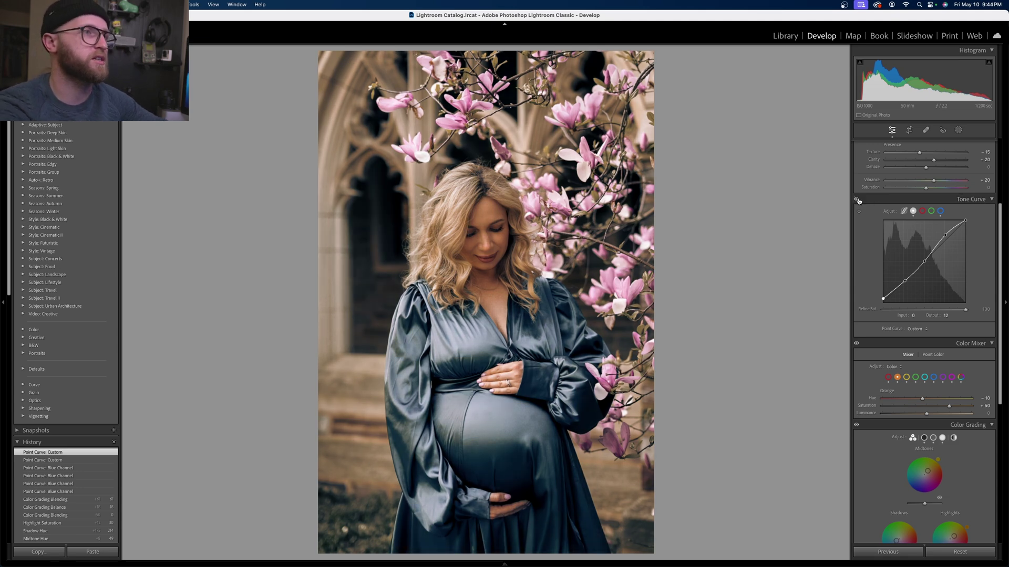
click(857, 200)
click(857, 200)
click(857, 201)
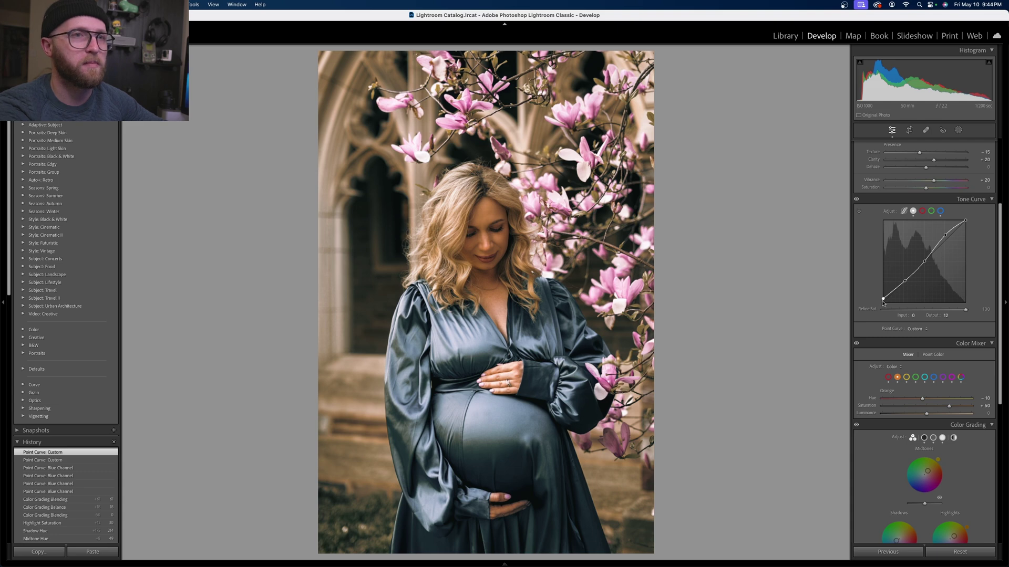
- Try moving the RGB tone curve's lowest point, undo that move, and set the black point to an output of 6
drag(883, 303, 885, 301)
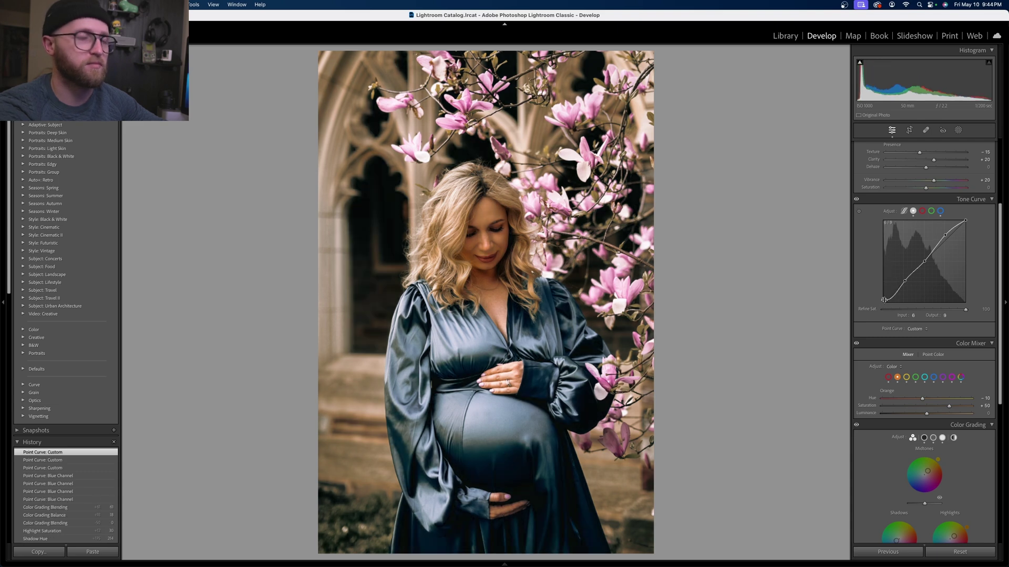
key(super+z)
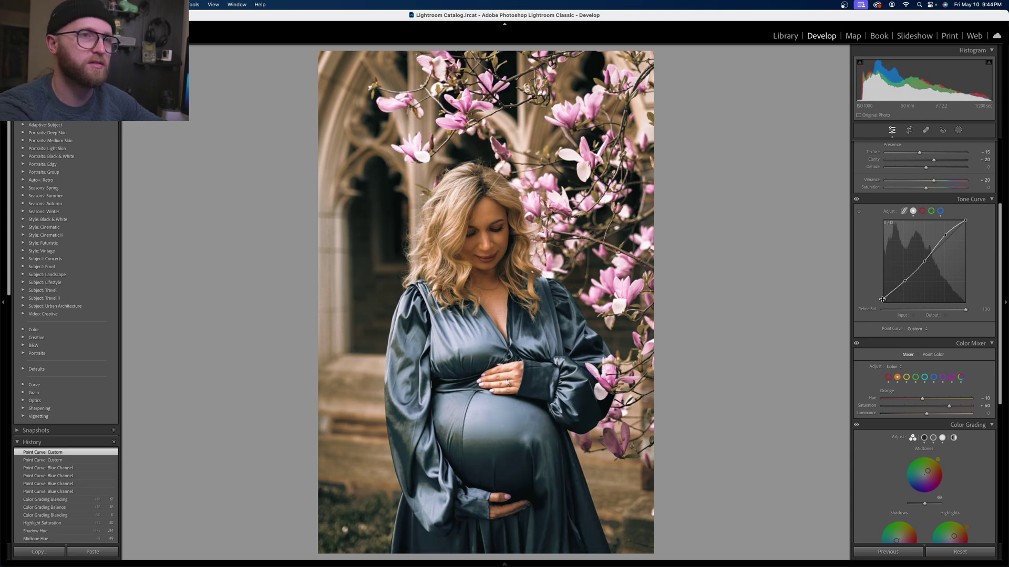
drag(884, 299, 883, 300)
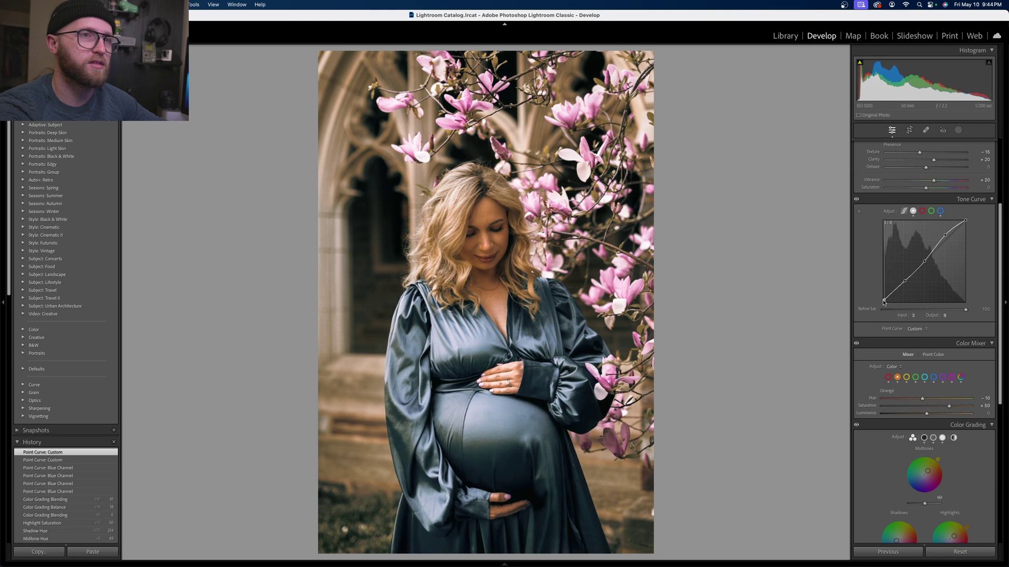
- Create a new brush mask and paint it over the woman's face
scroll(903, 298, up, 5)
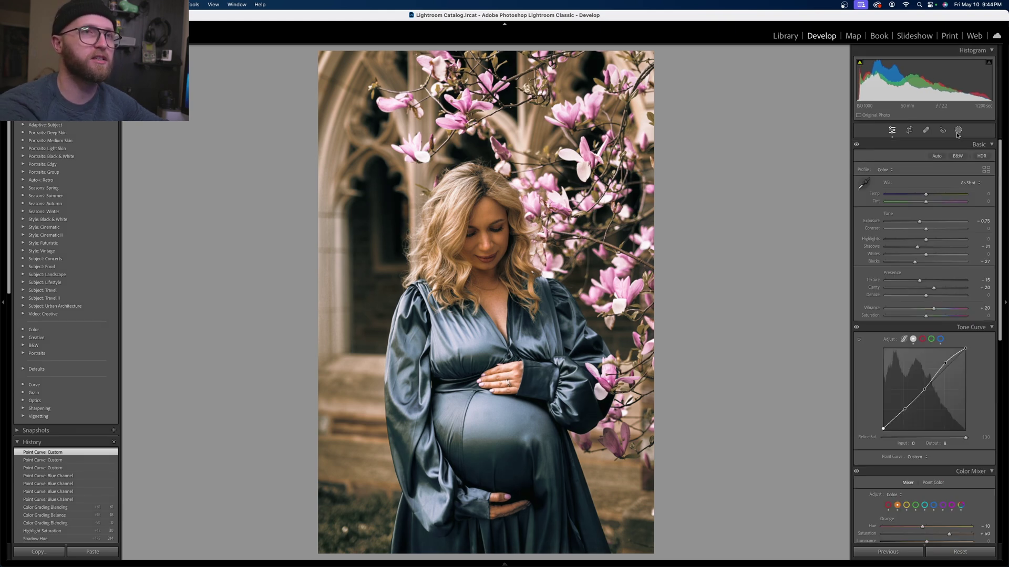
click(958, 132)
click(957, 132)
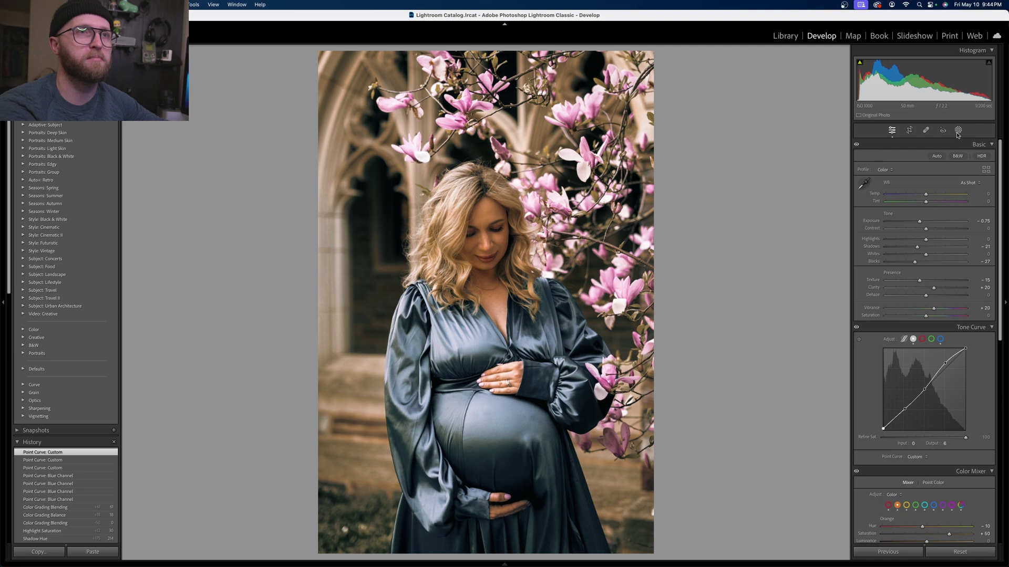
click(957, 132)
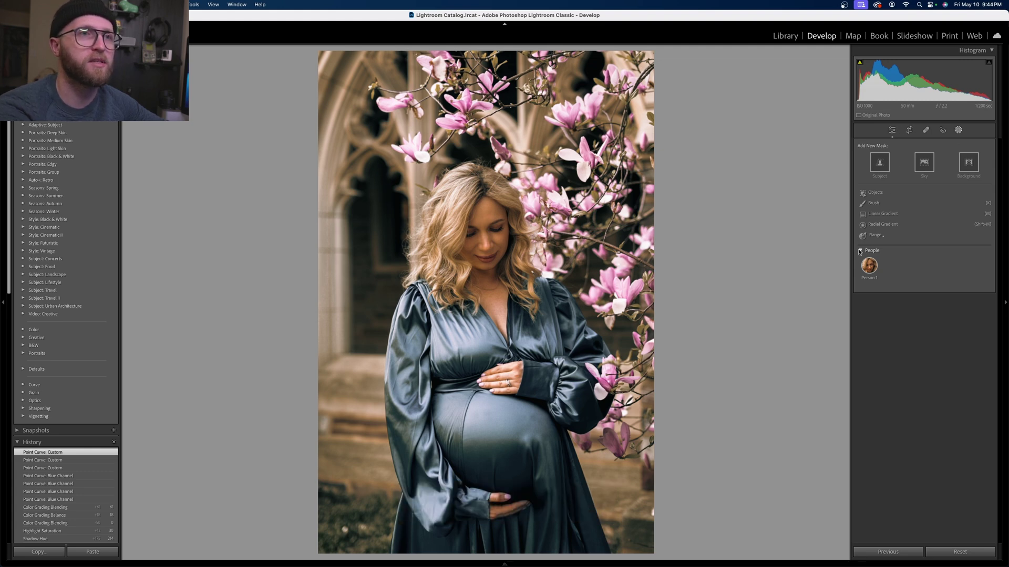
click(873, 203)
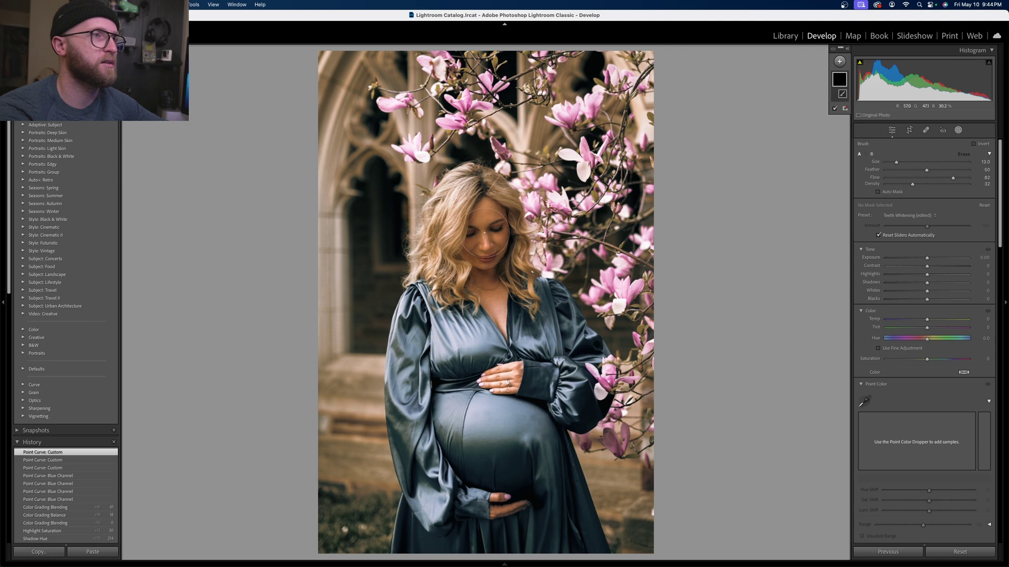
mouse_move(486, 219)
mouse_down()
mouse_move(502, 226)
mouse_move(473, 241)
mouse_up()
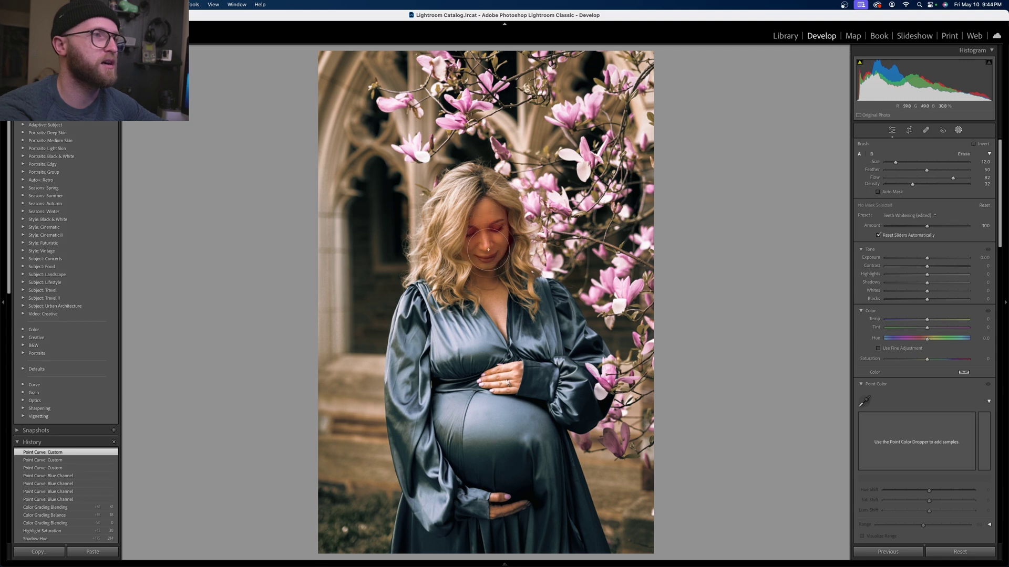
- Set the face mask's Exposure to 0.67, Shadows to 71, and Highlights to 20
click(927, 260)
drag(934, 261, 935, 261)
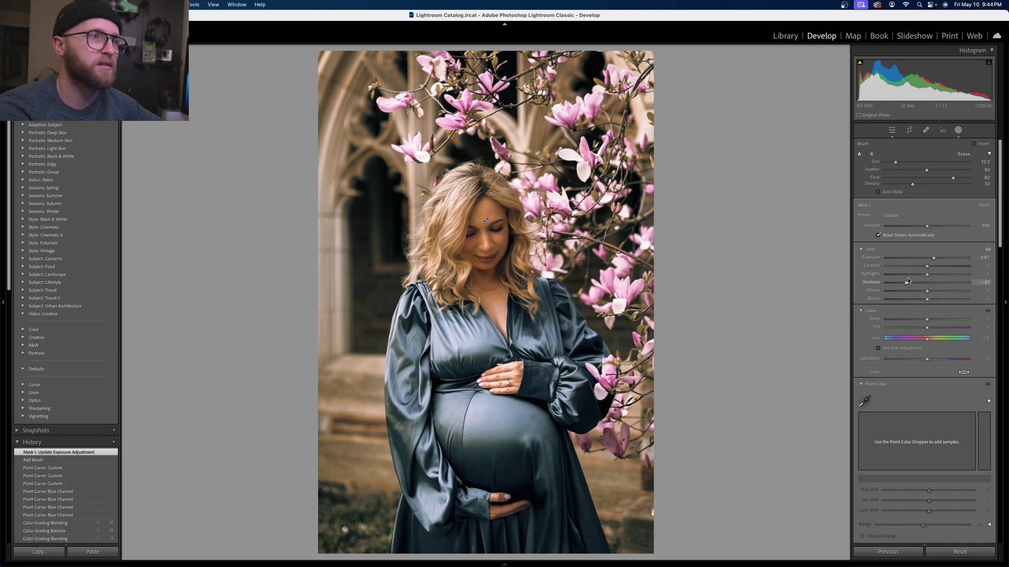
drag(908, 281, 935, 275)
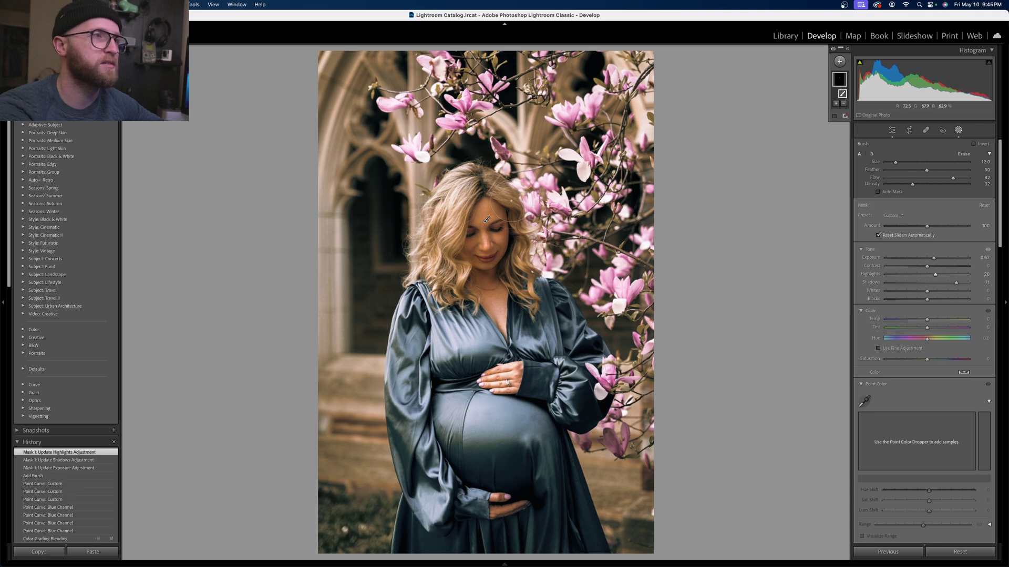
- Paint more of the face into the brush mask, reduce the brush size to 5, and extend the mask over the lower hand
mouse_move(485, 208)
mouse_down()
mouse_move(500, 270)
mouse_move(504, 245)
mouse_move(488, 259)
mouse_move(466, 249)
mouse_move(485, 256)
mouse_up()
key(bracketleft)
key(bracketleft)
key(bracketleft)
key(bracketleft)
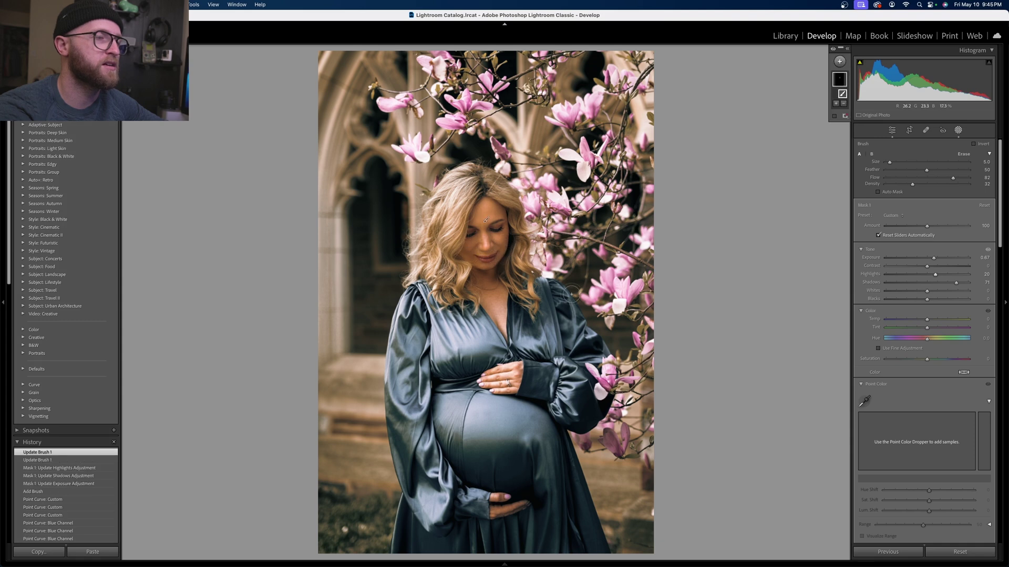
mouse_move(504, 512)
mouse_down()
mouse_move(517, 505)
mouse_move(501, 494)
mouse_up()
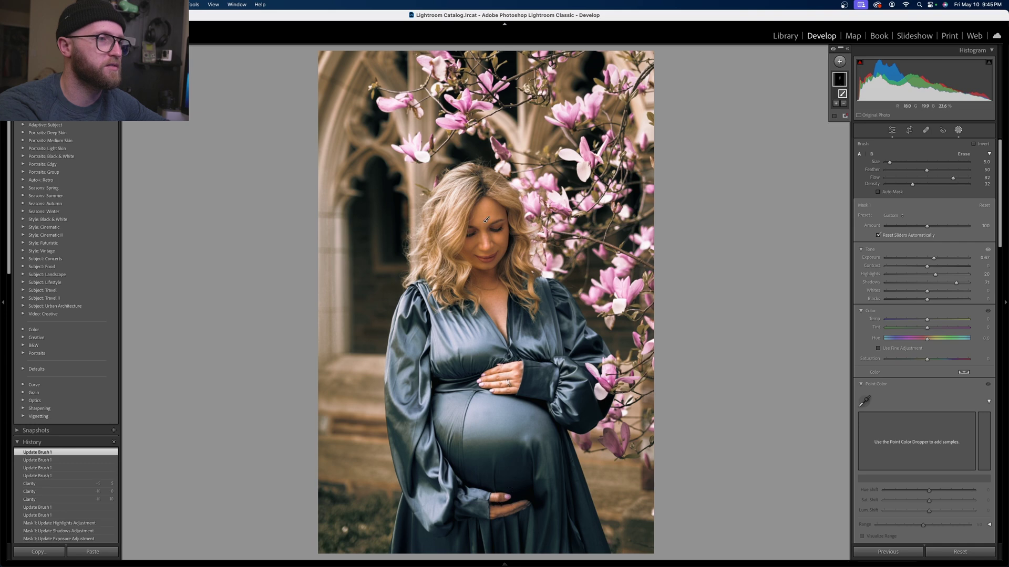
click(486, 220)
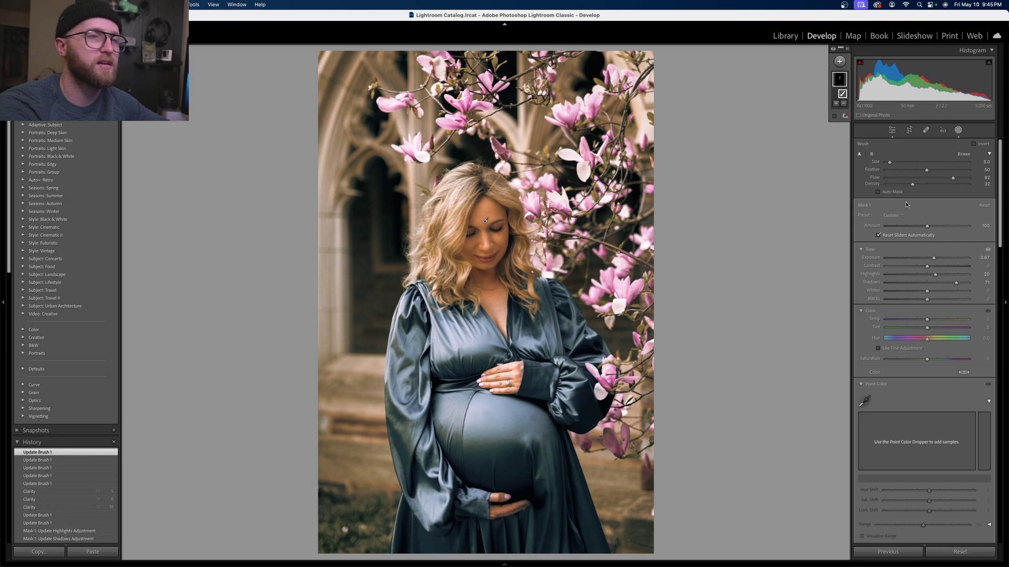
- Paint a second brush mask over the upper hand with Highlights at -100, undoing a brush stroke and repainting the hand
click(840, 62)
click(850, 133)
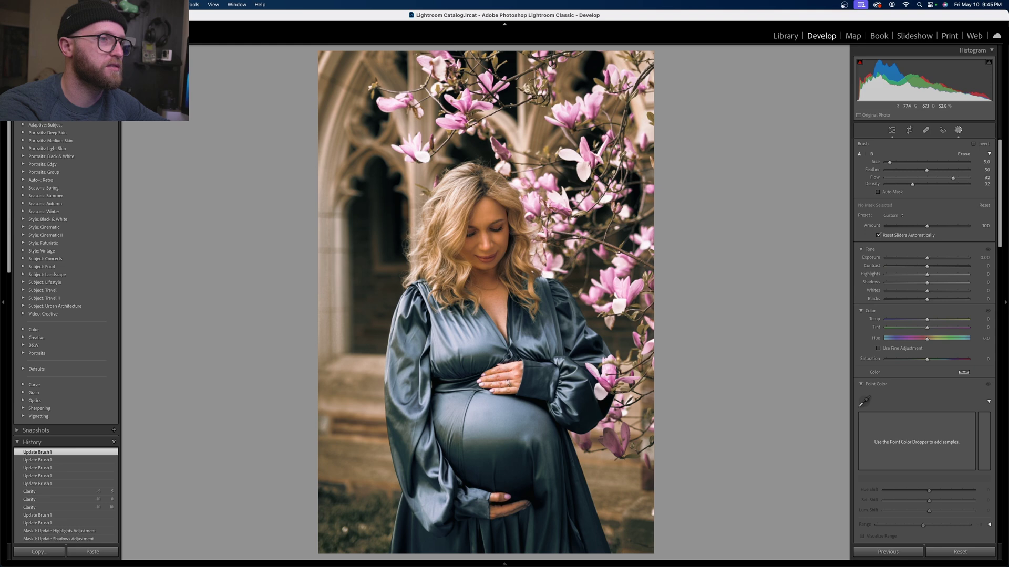
click(511, 372)
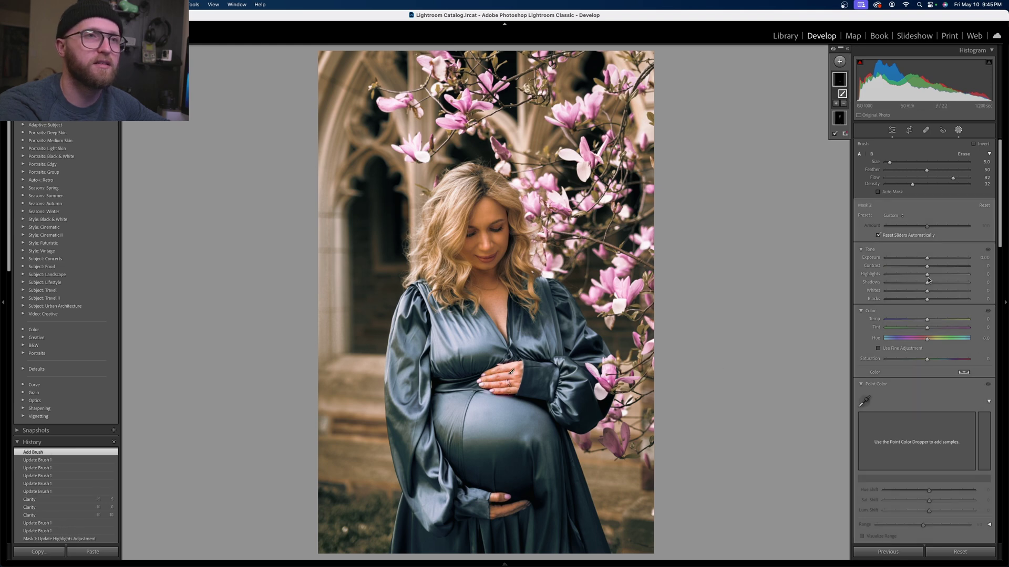
drag(928, 275, 868, 272)
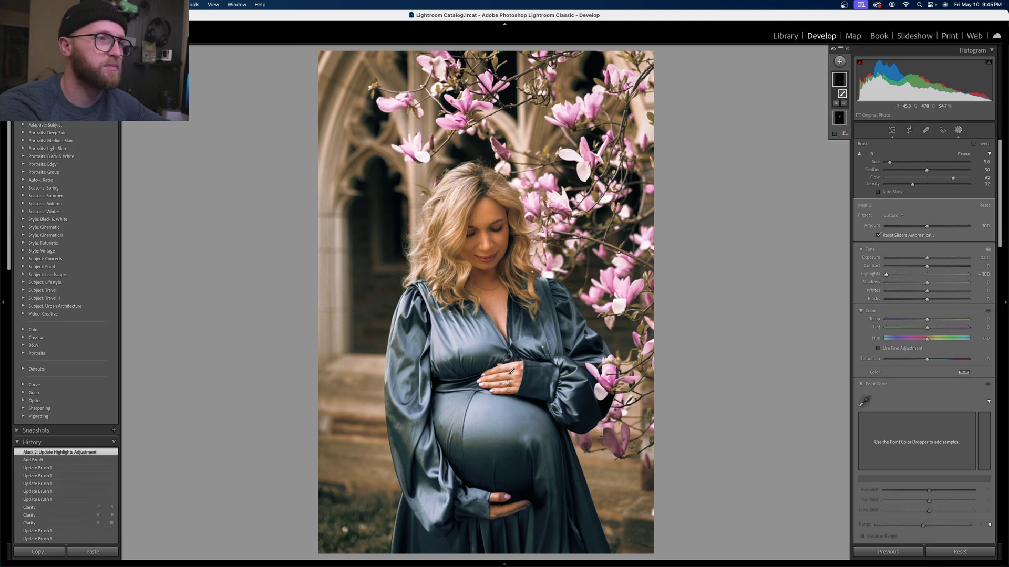
key(super+z)
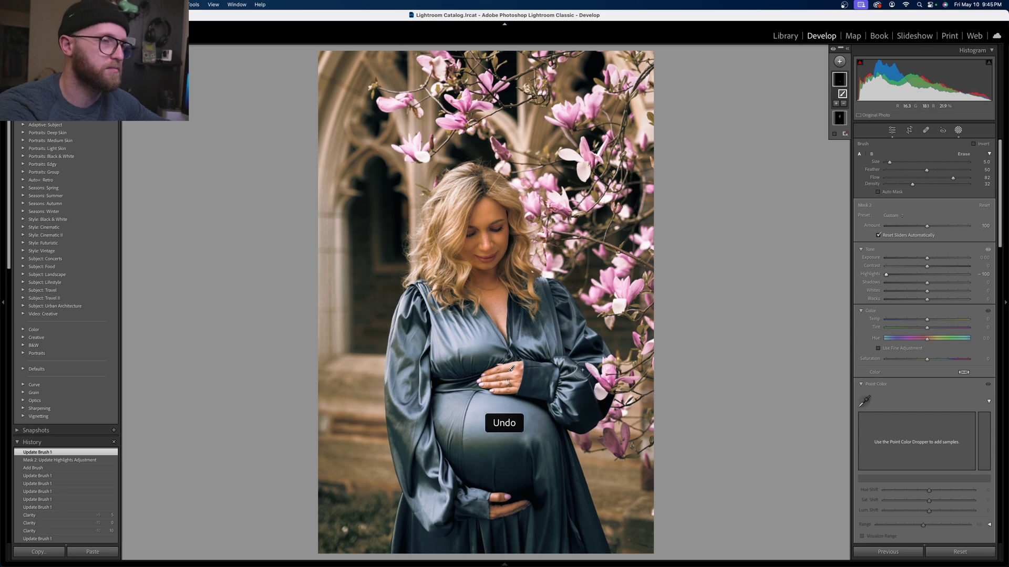
mouse_move(512, 371)
mouse_down()
mouse_move(487, 373)
mouse_move(512, 372)
mouse_up()
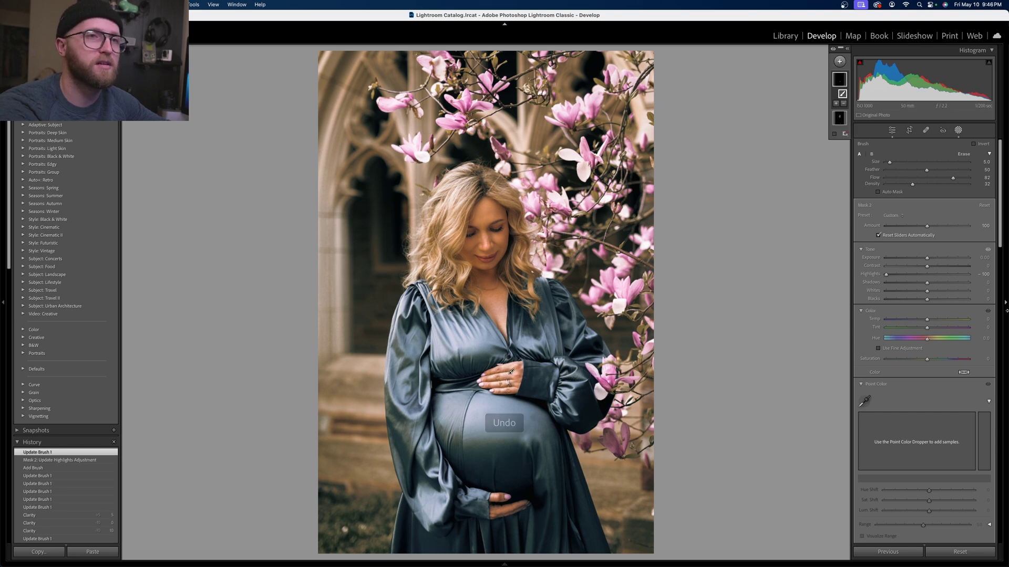
- Add a linear gradient mask inward from the photo's right edge and set Exposure to -0.77, Shadows to -6, and Highlights to -20
click(840, 61)
click(856, 145)
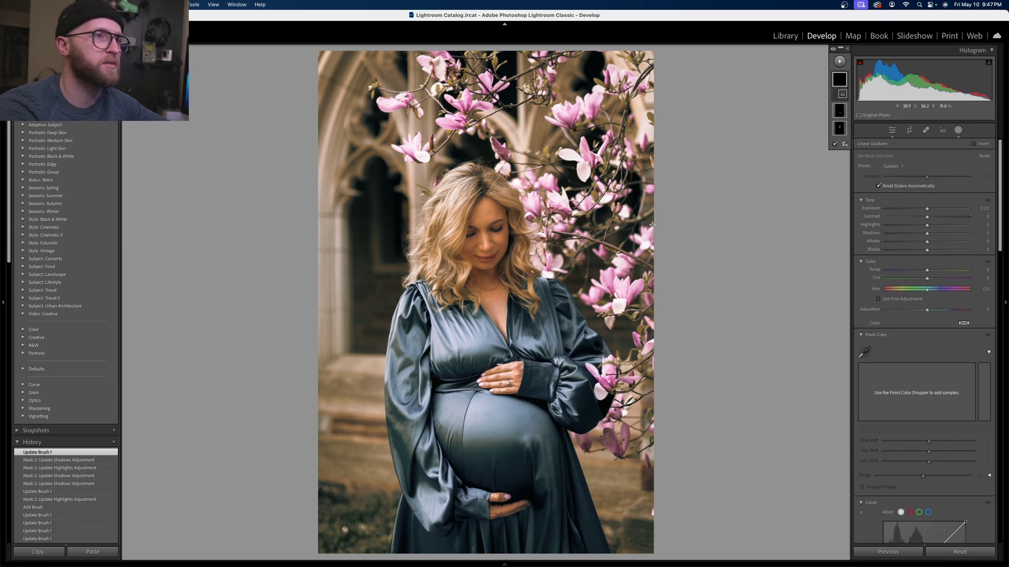
drag(639, 228, 547, 226)
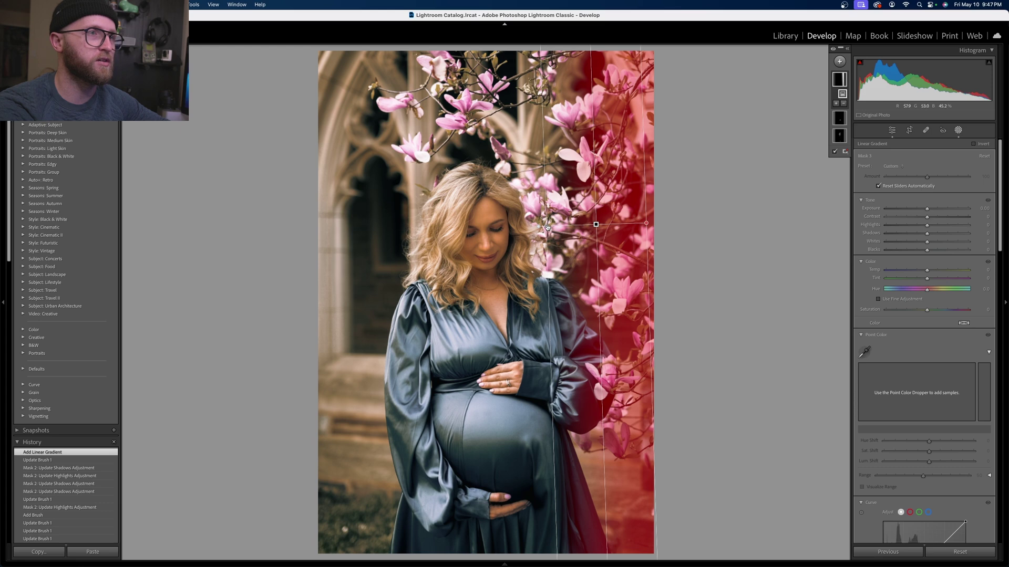
drag(545, 225, 534, 224)
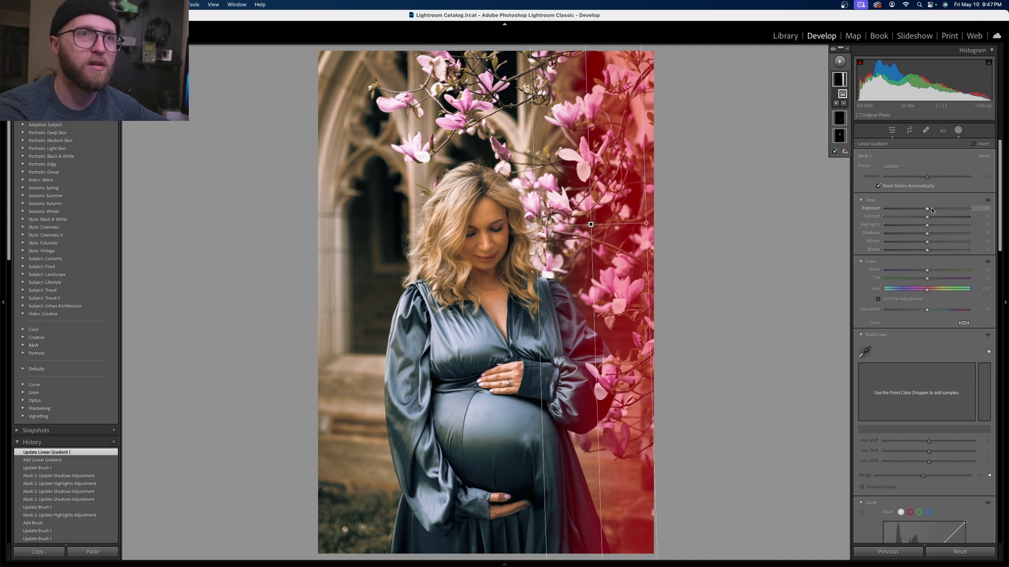
mouse_move(927, 209)
mouse_down()
mouse_move(925, 235)
mouse_move(919, 225)
mouse_up()
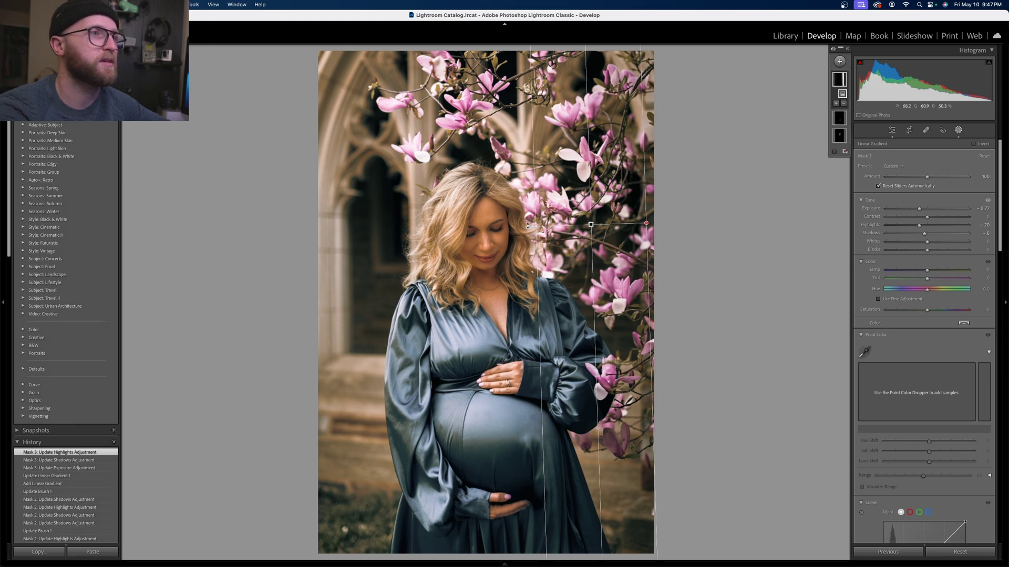
- Tilt the linear gradient and shift it closer to the woman, and set its Saturation to -12
mouse_move(527, 226)
mouse_down()
mouse_move(568, 226)
mouse_move(531, 221)
mouse_up()
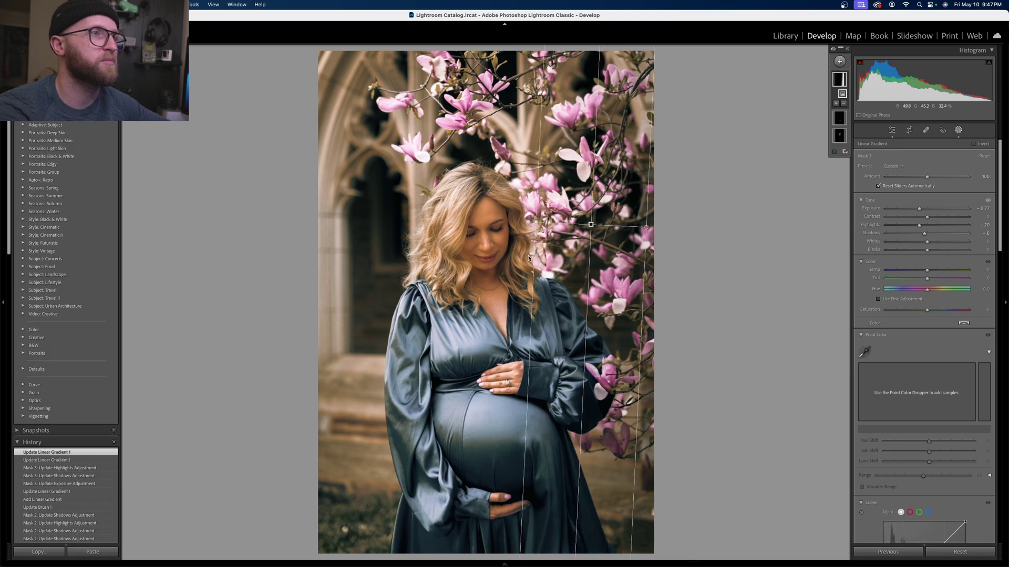
drag(528, 222, 567, 263)
drag(568, 263, 599, 281)
drag(605, 231, 591, 231)
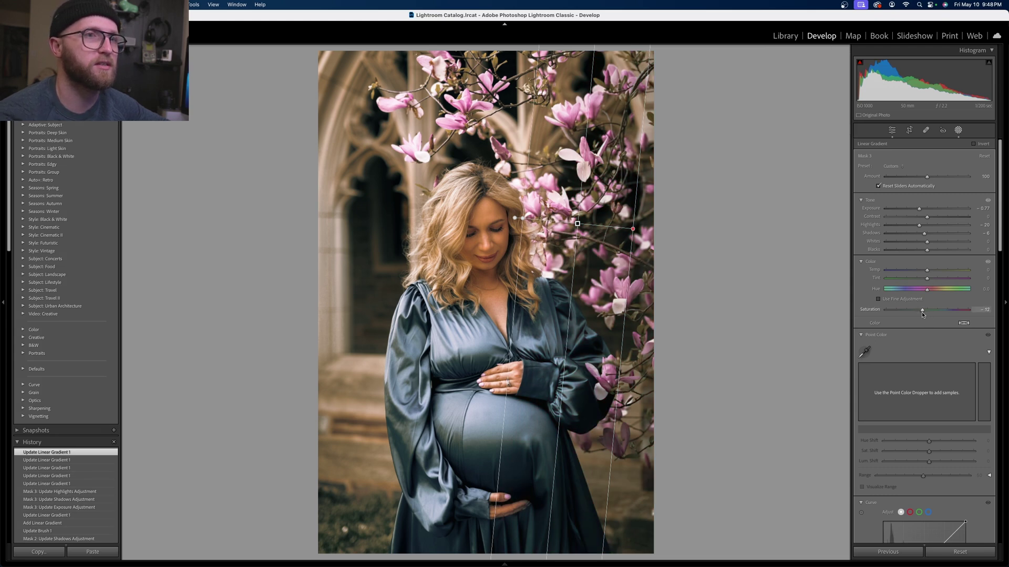
drag(923, 314, 922, 314)
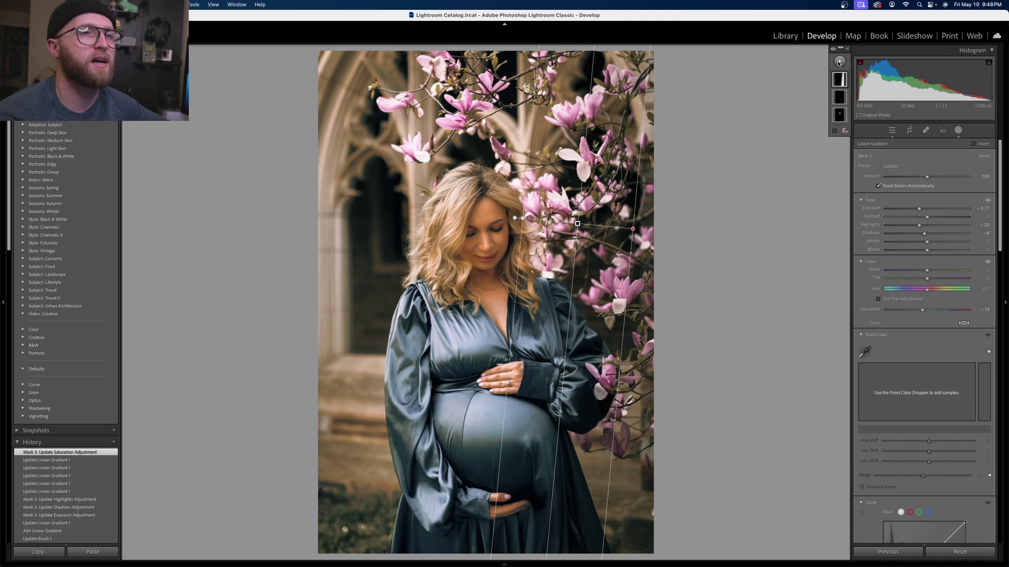
- Add a radial gradient mask as a tall ellipse centred on the woman's body
scroll(978, 442, down, 2)
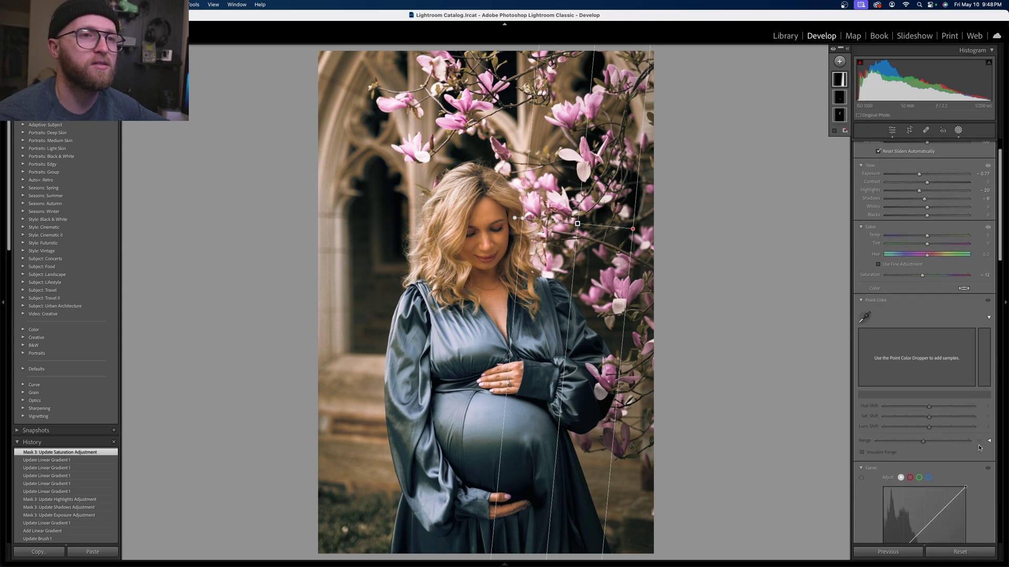
click(841, 61)
click(865, 155)
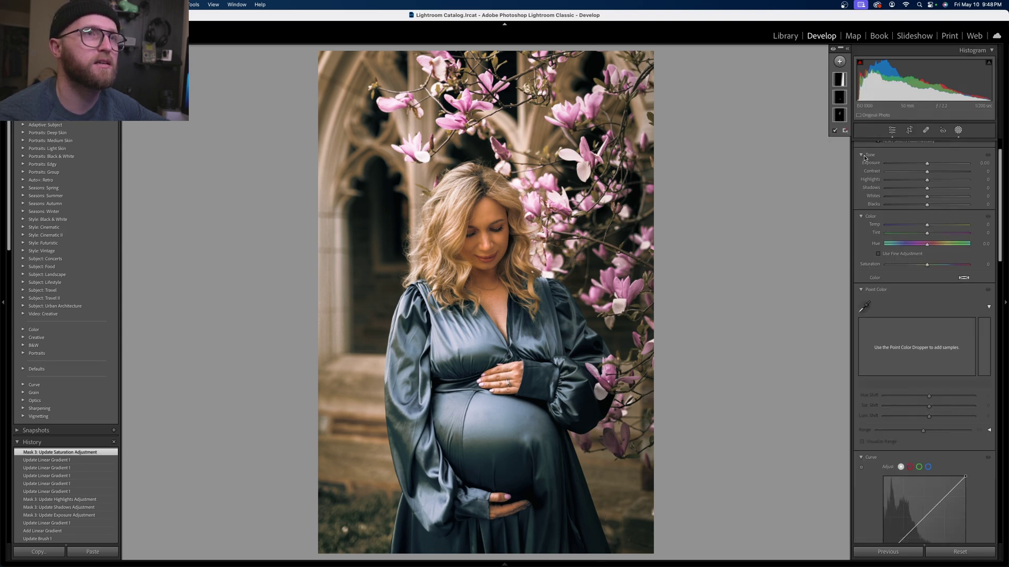
drag(441, 197, 549, 339)
drag(445, 155, 500, 346)
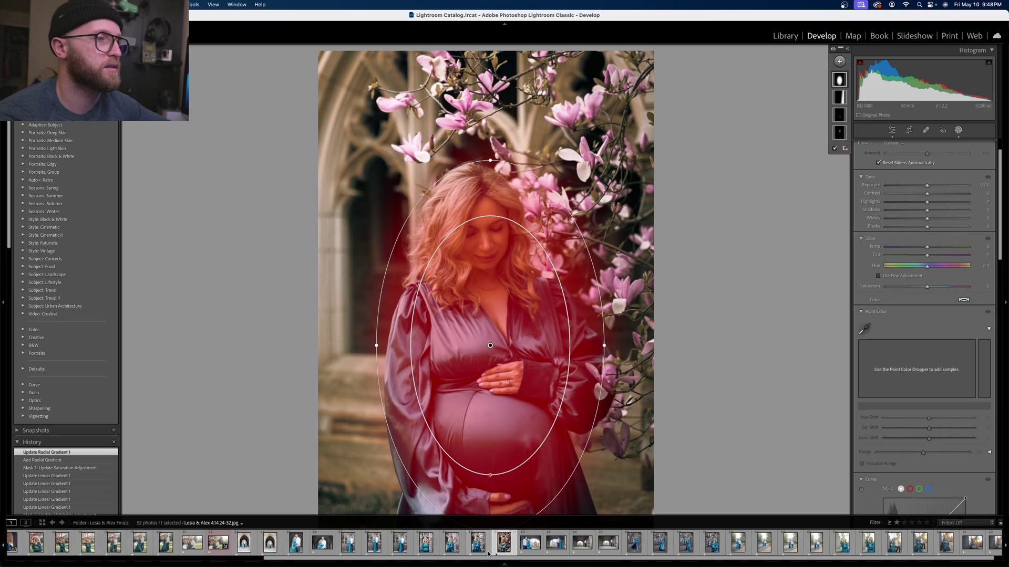
- Reposition and slightly rotate the radial gradient around the woman, and reduce its feather by expanding the inner ellipse
drag(491, 537, 506, 546)
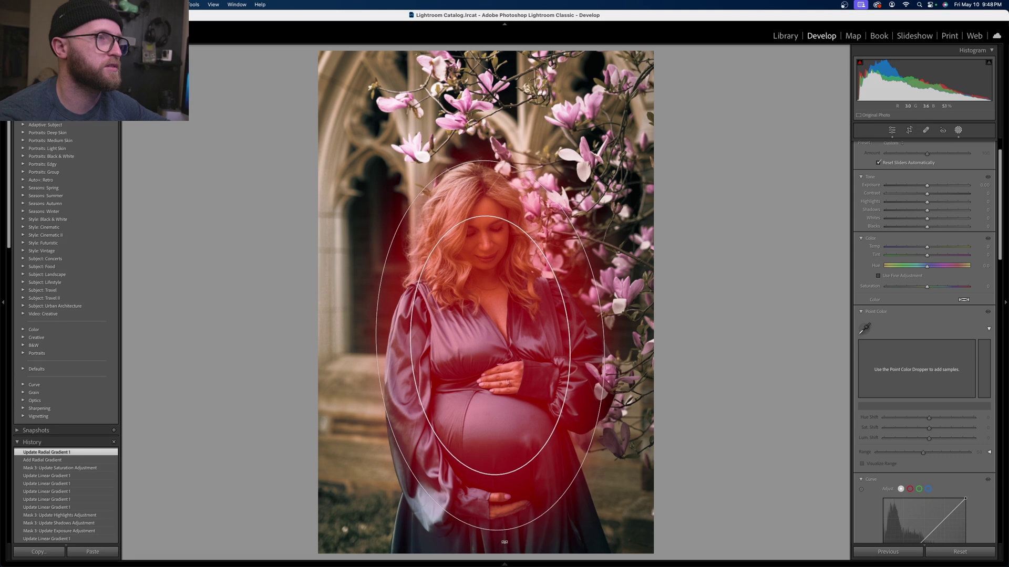
click(503, 433)
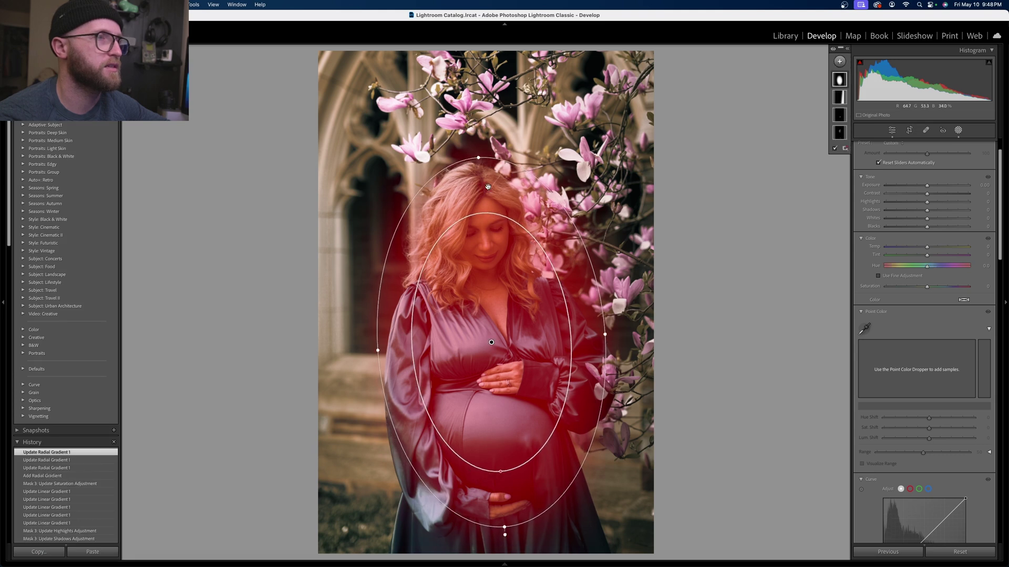
drag(499, 472, 502, 503)
mouse_move(509, 536)
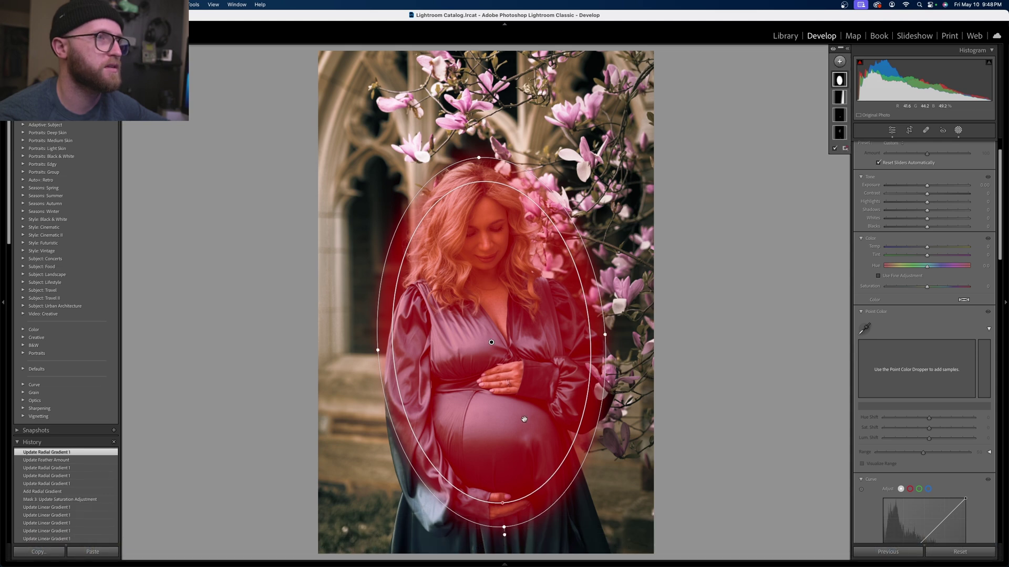
- Invert the radial gradient mask to cover the background, and stretch and rotate its ellipse slightly around the woman
right_click(476, 289)
key(Escape)
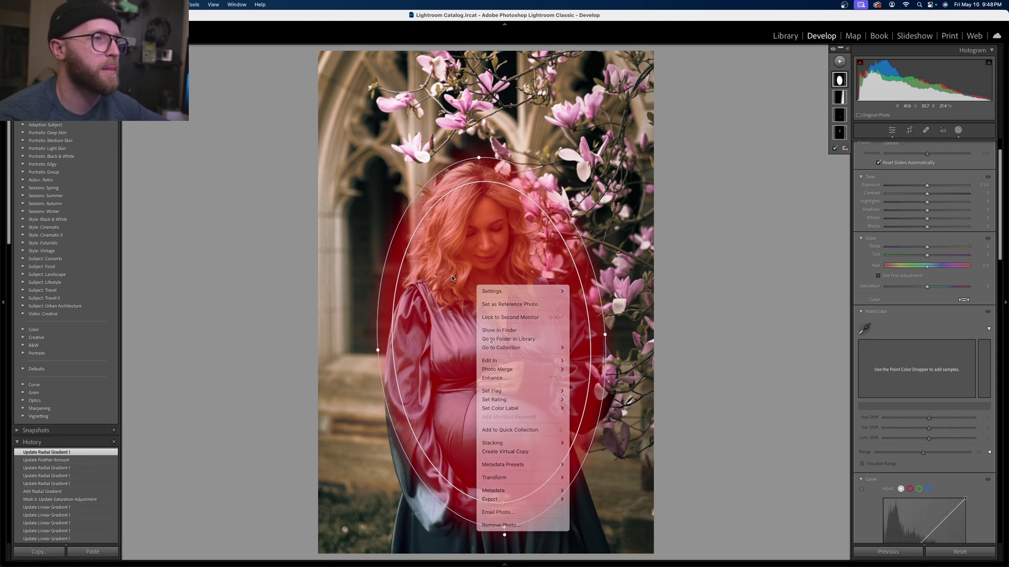
right_click(839, 80)
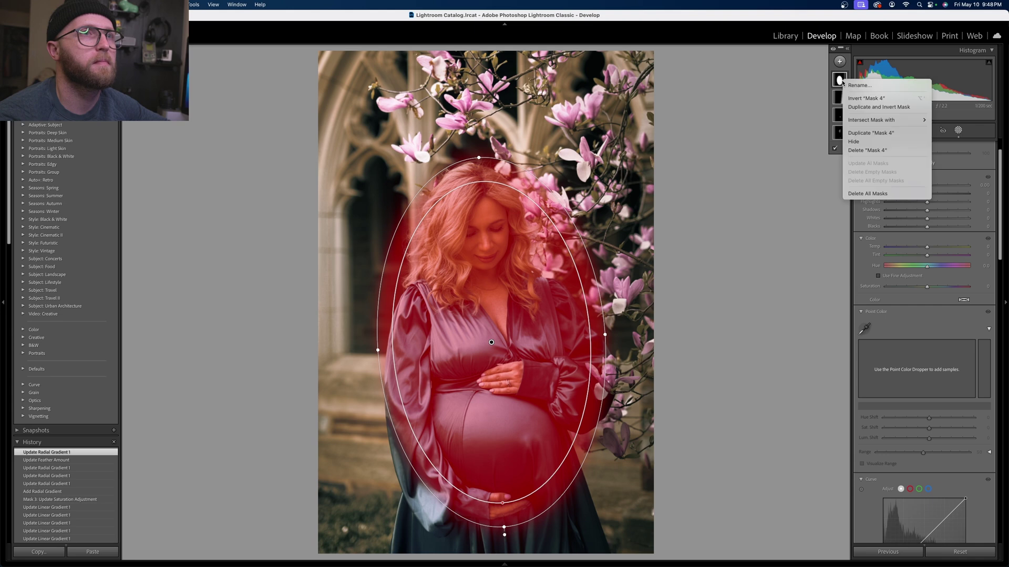
click(849, 99)
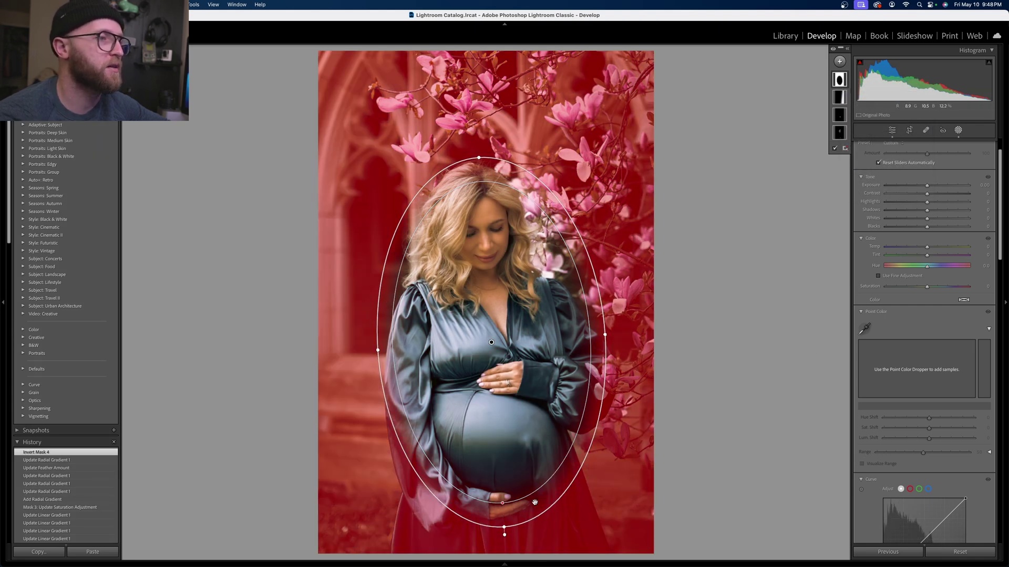
mouse_move(505, 535)
mouse_down()
mouse_move(505, 506)
mouse_move(510, 535)
mouse_up()
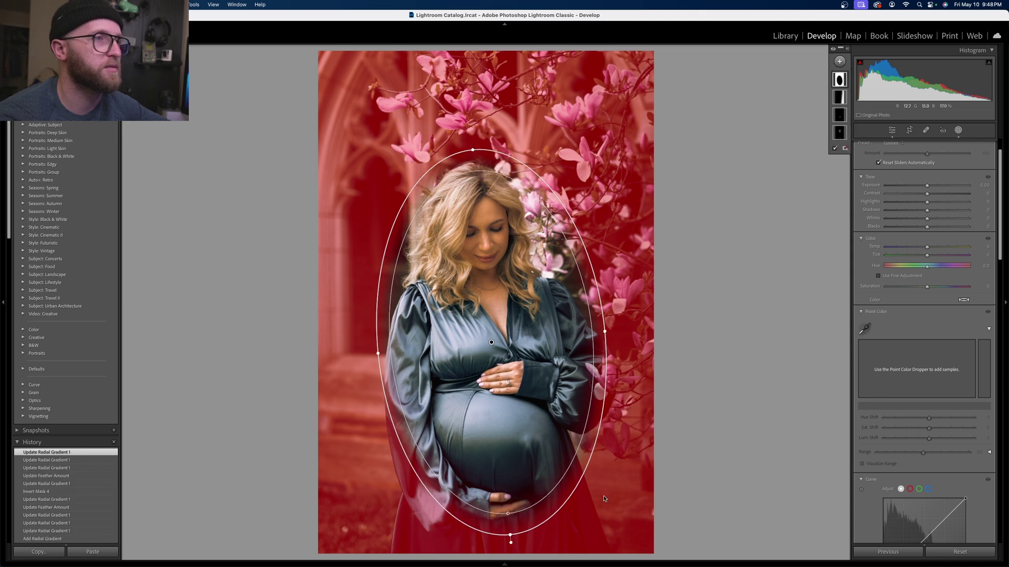
- Darken the background through the inverted radial mask with Exposure -0.83, Highlights -8, and Blacks -1
click(920, 186)
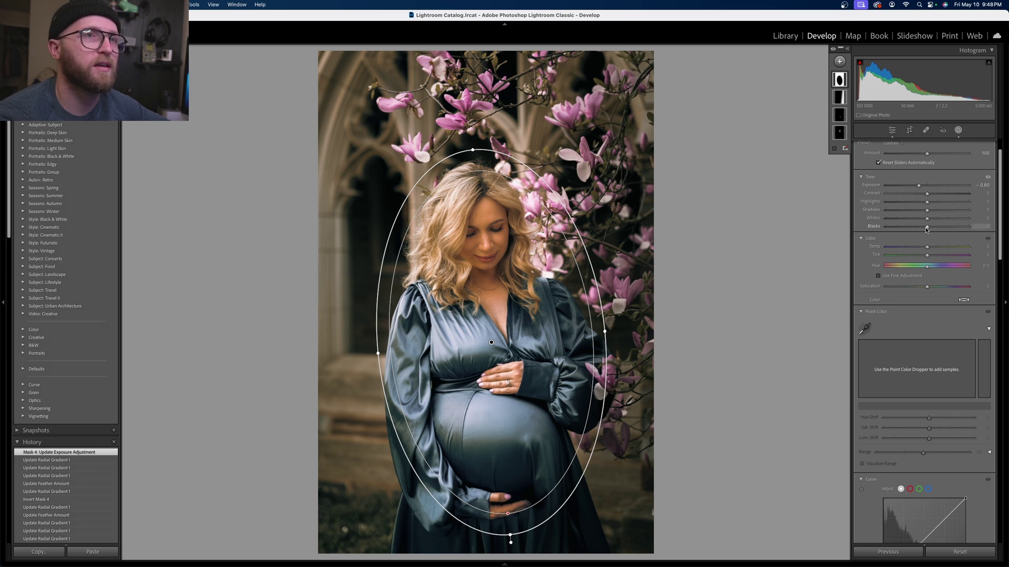
drag(927, 228, 924, 204)
- Compare the photo with the radial mask hidden and shown, and reduce that mask's overall Amount
right_click(839, 80)
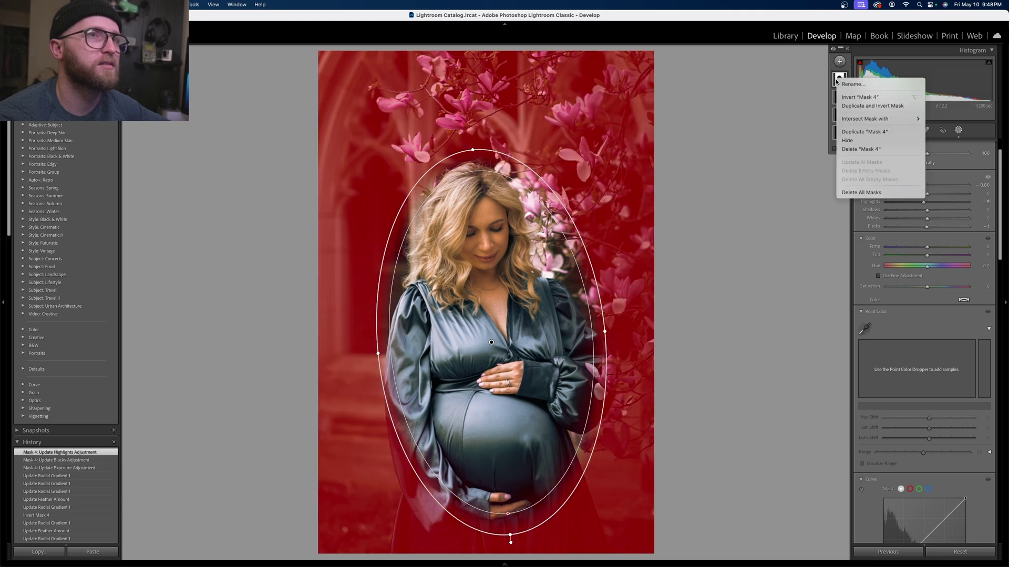
click(851, 136)
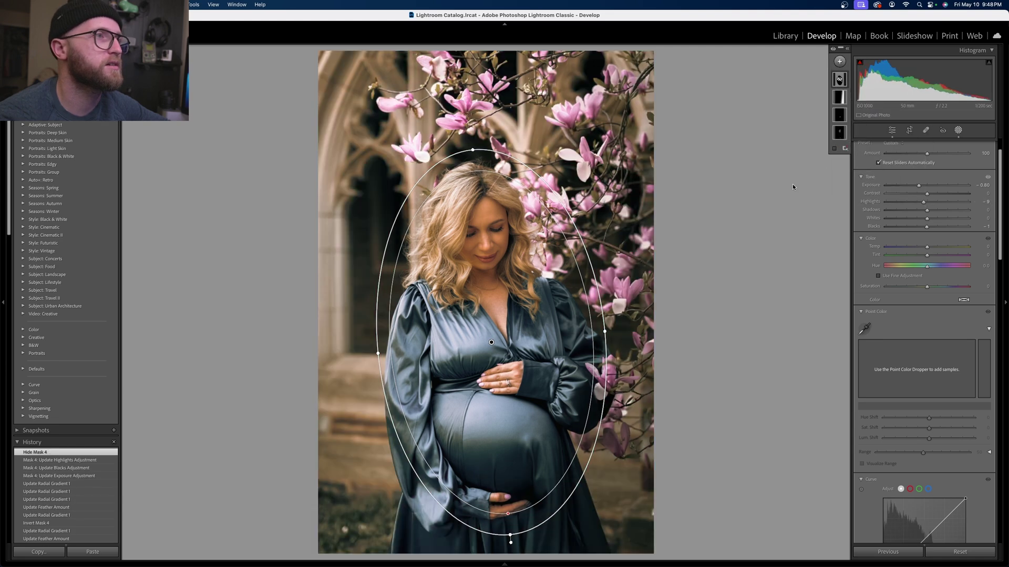
click(840, 80)
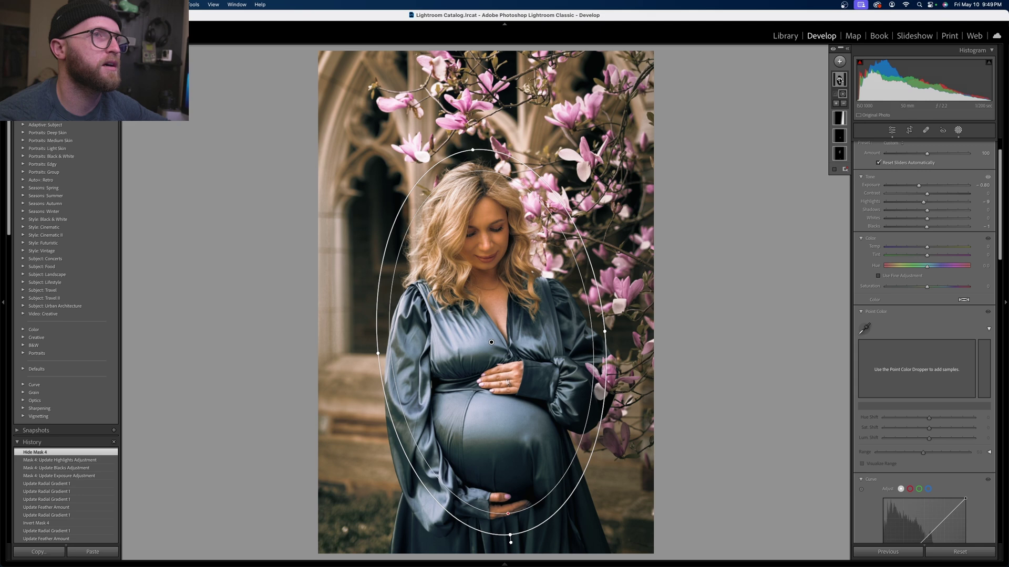
right_click(839, 80)
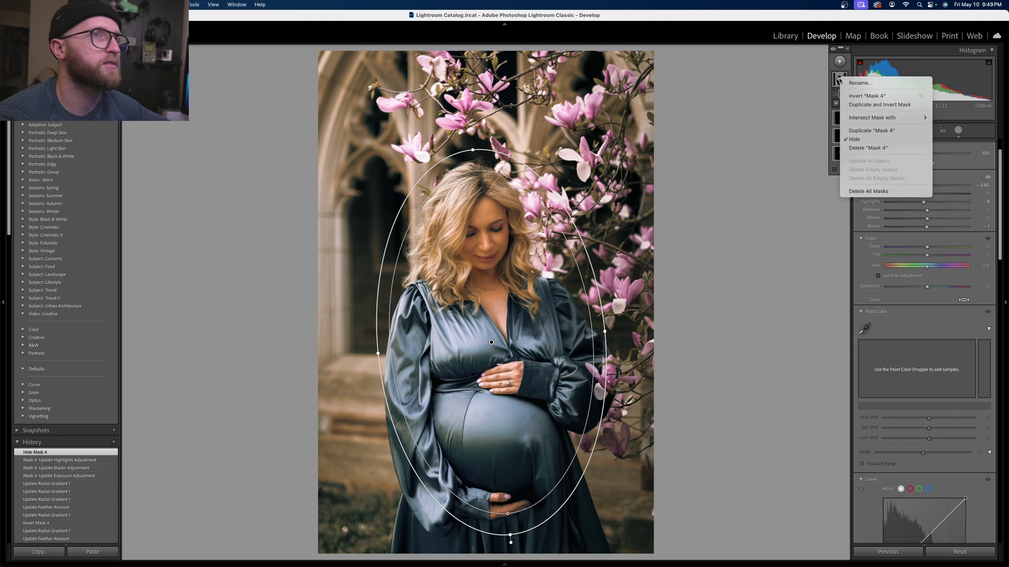
click(861, 138)
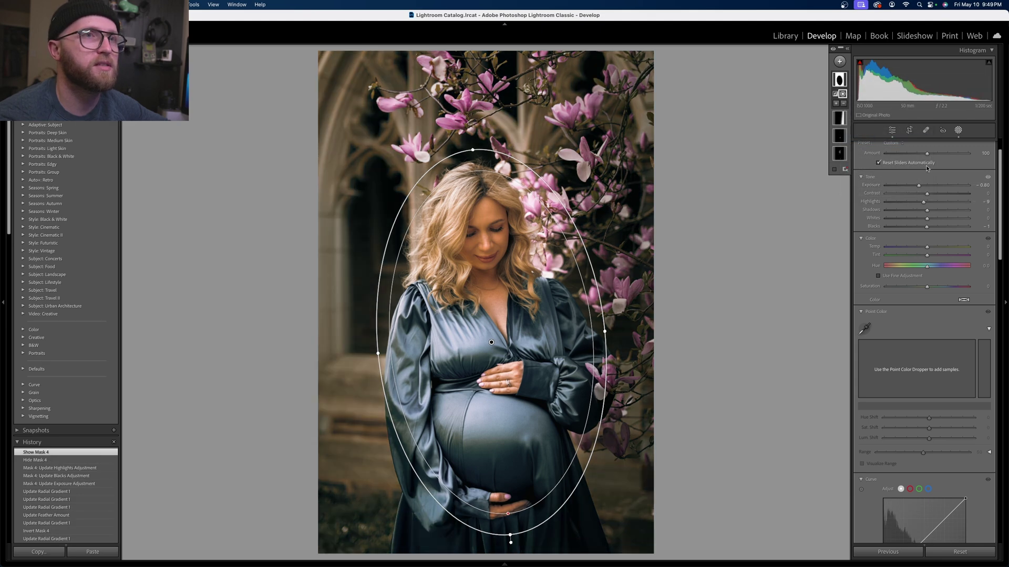
drag(928, 154, 911, 155)
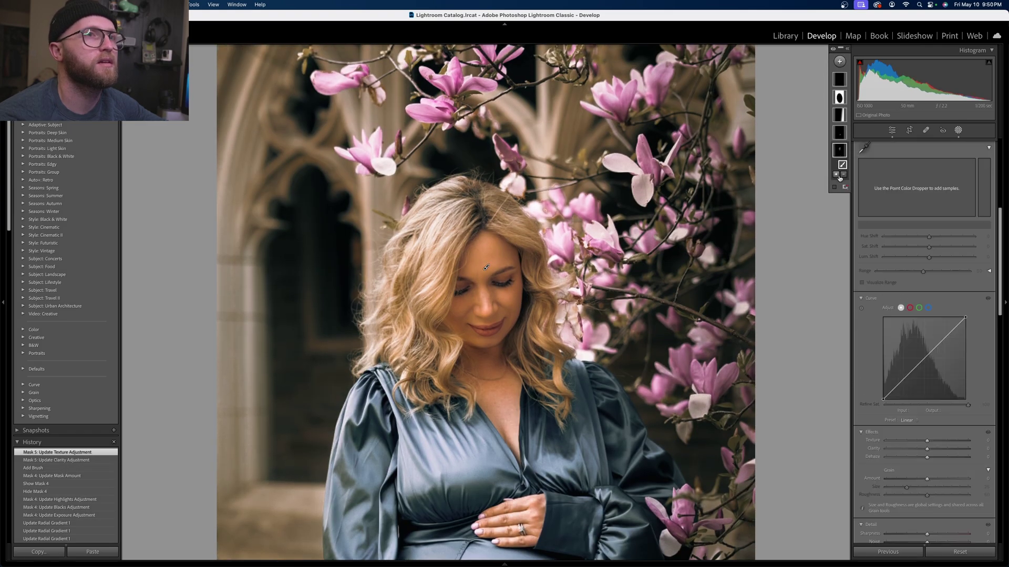
- Set the Amount of the Mask 1 brush adjustment to 200
scroll(934, 369, up, 5)
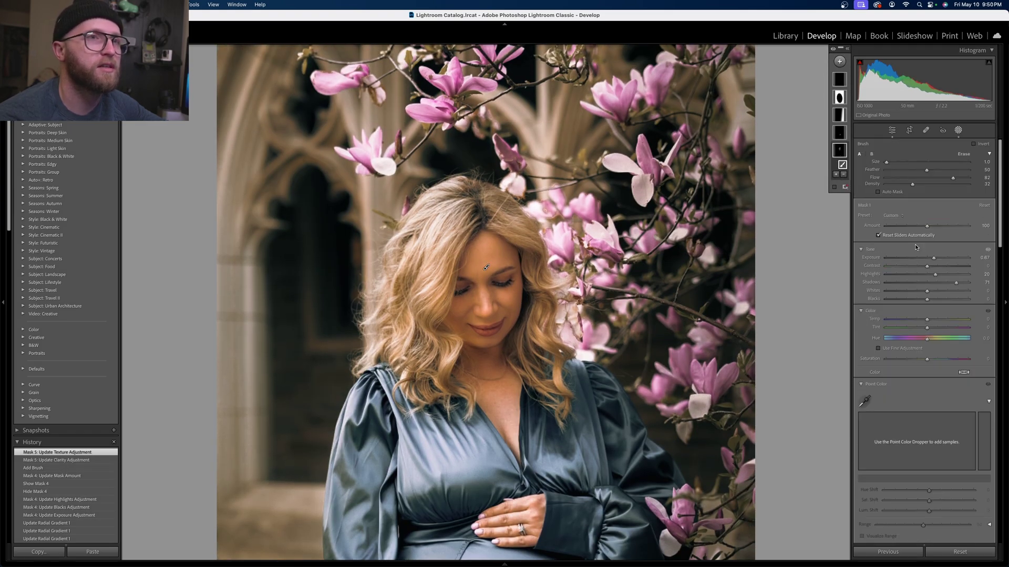
drag(928, 229, 988, 235)
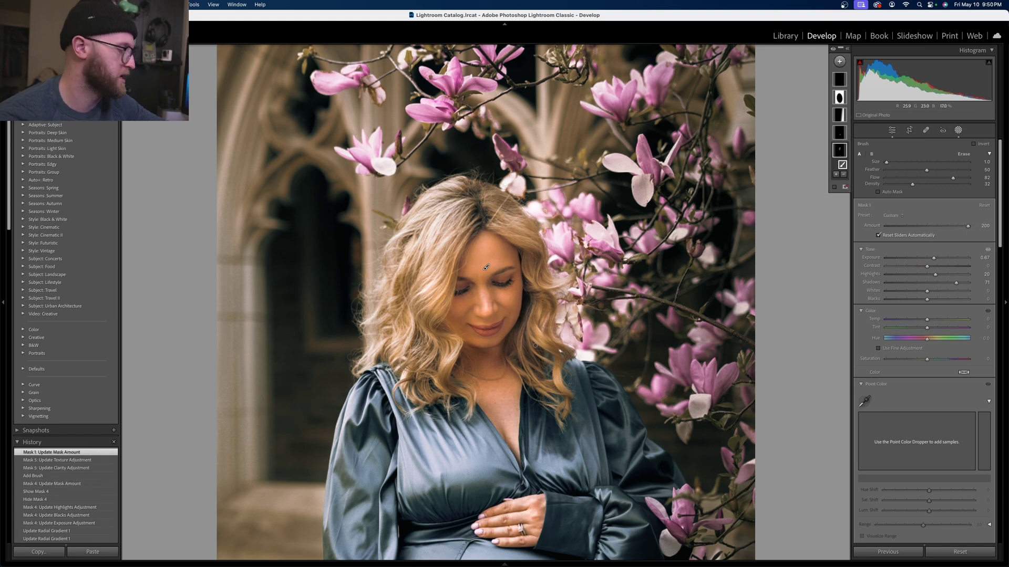
key(alt)
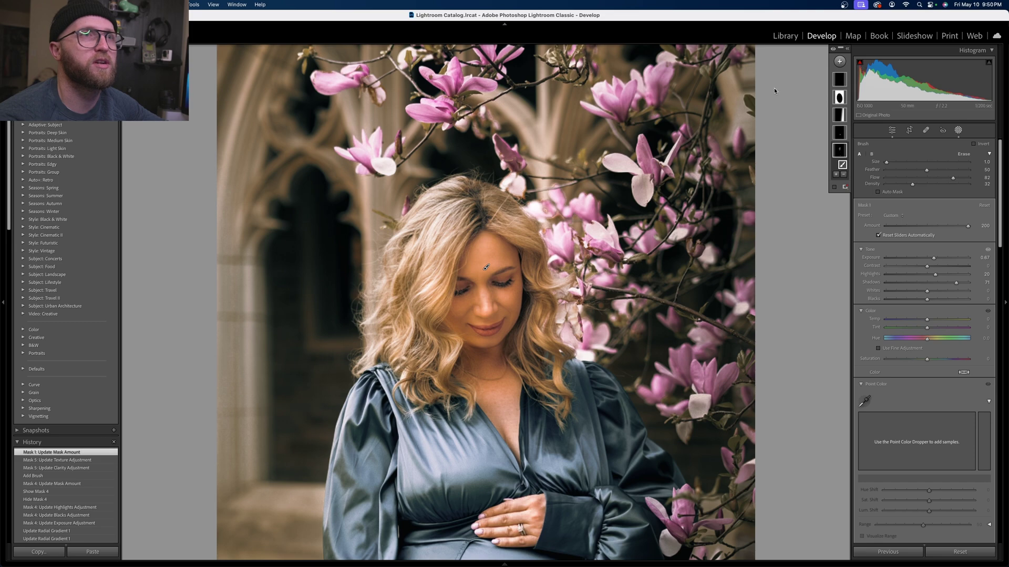
- Compare the portrait with all masks switched off and on
click(833, 51)
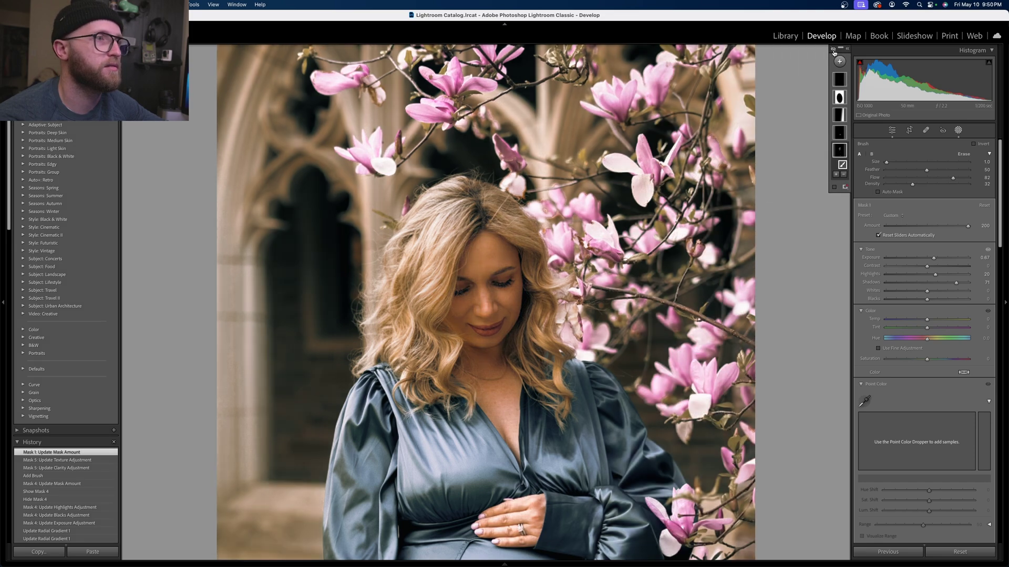
click(834, 50)
click(833, 50)
click(833, 51)
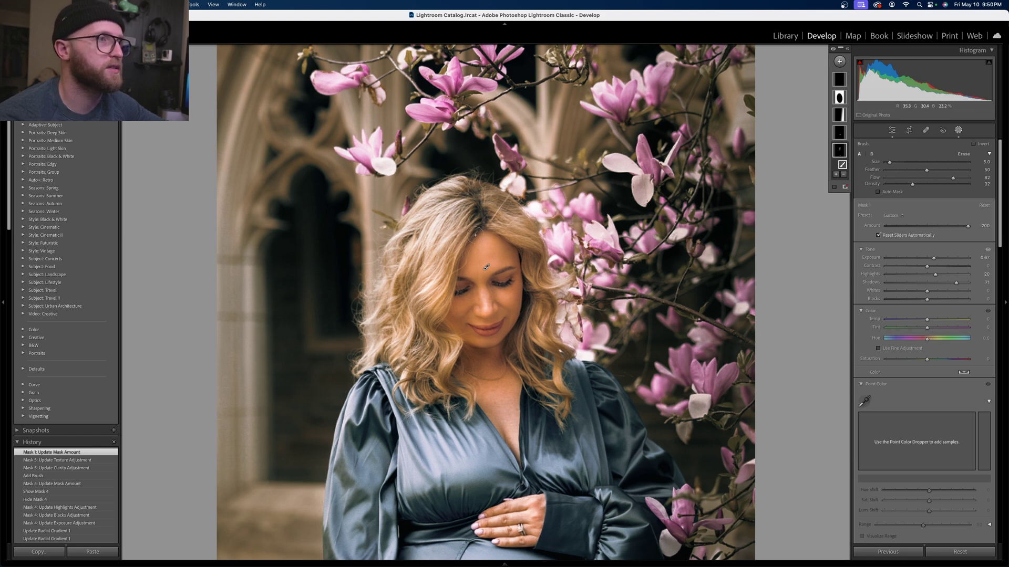
- Brush Mask 1's brightening over the woman's hair on both sides of her face
drag(537, 229, 534, 262)
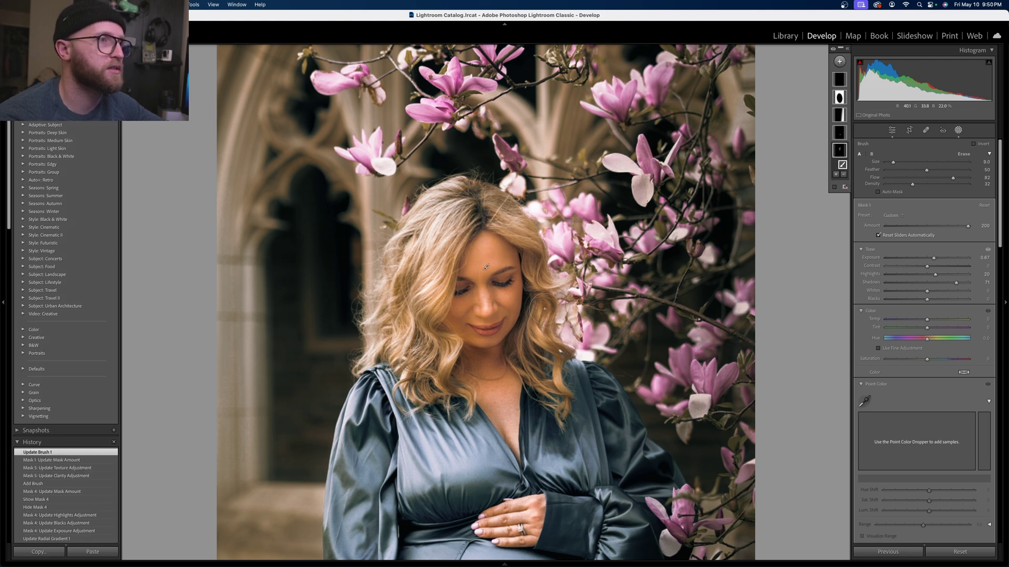
mouse_move(541, 305)
mouse_down()
mouse_move(547, 370)
mouse_move(555, 301)
mouse_move(538, 374)
mouse_up()
mouse_move(441, 343)
mouse_down()
mouse_move(405, 258)
mouse_move(443, 226)
mouse_move(443, 247)
mouse_up()
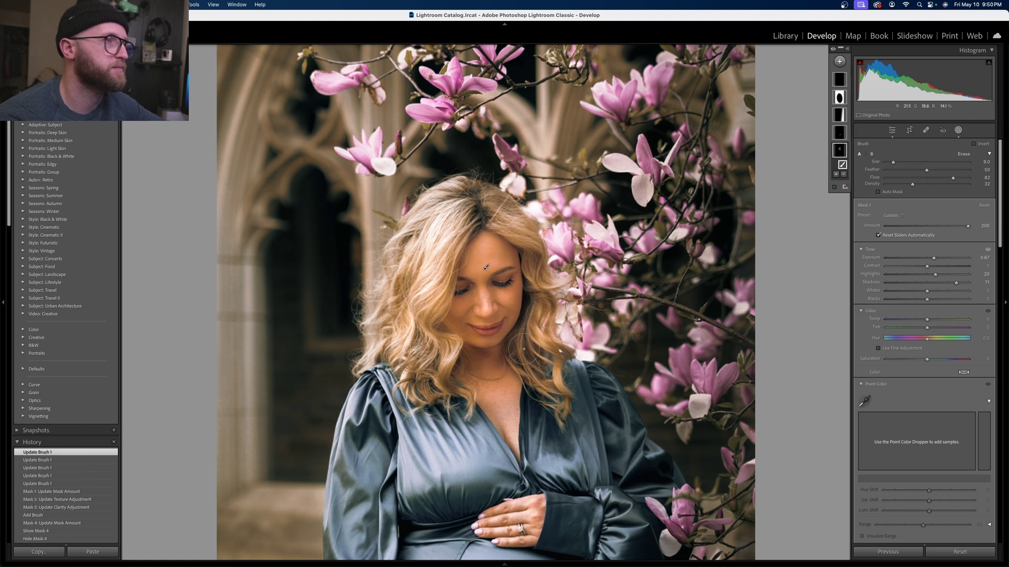
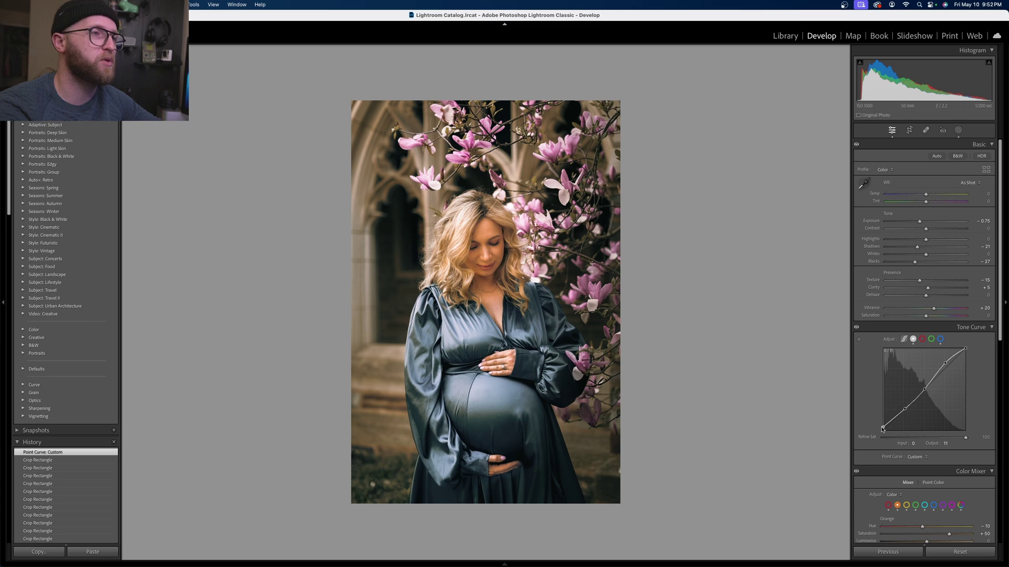
- Raise the tone curve's black point slightly to fade the shadows, and lower its white point to an output of 246
drag(883, 430, 882, 424)
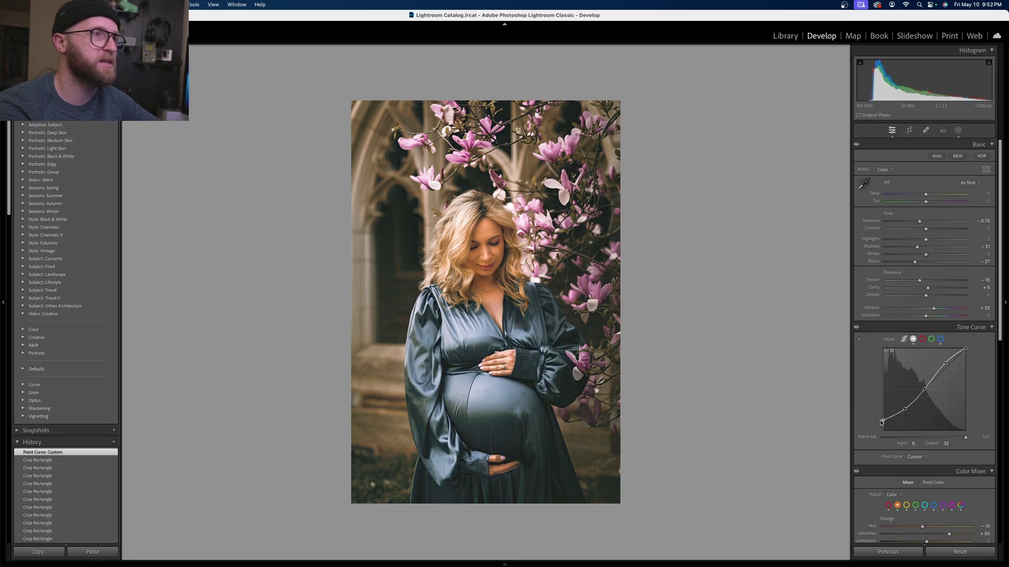
drag(882, 423, 868, 428)
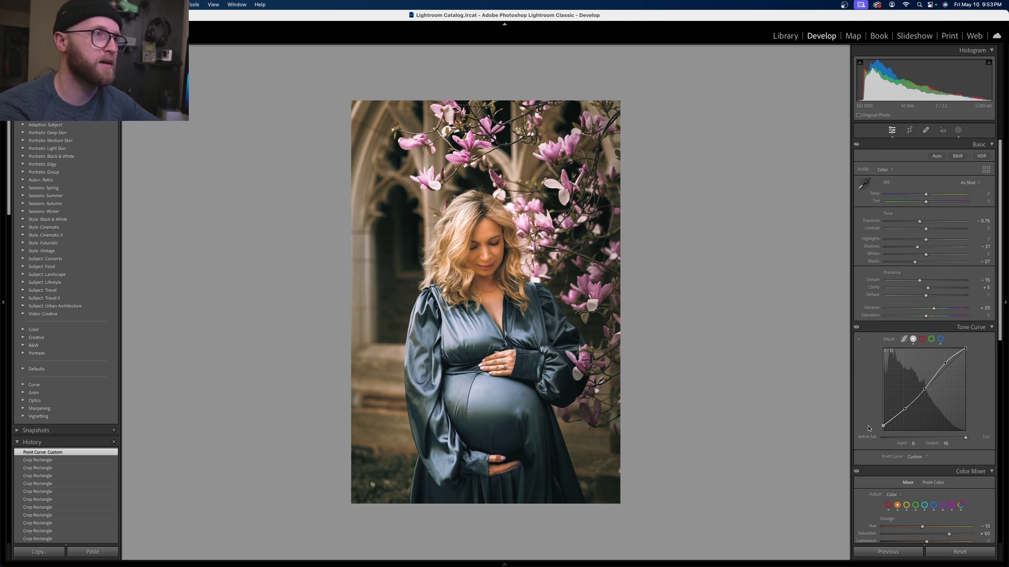
drag(868, 428, 880, 428)
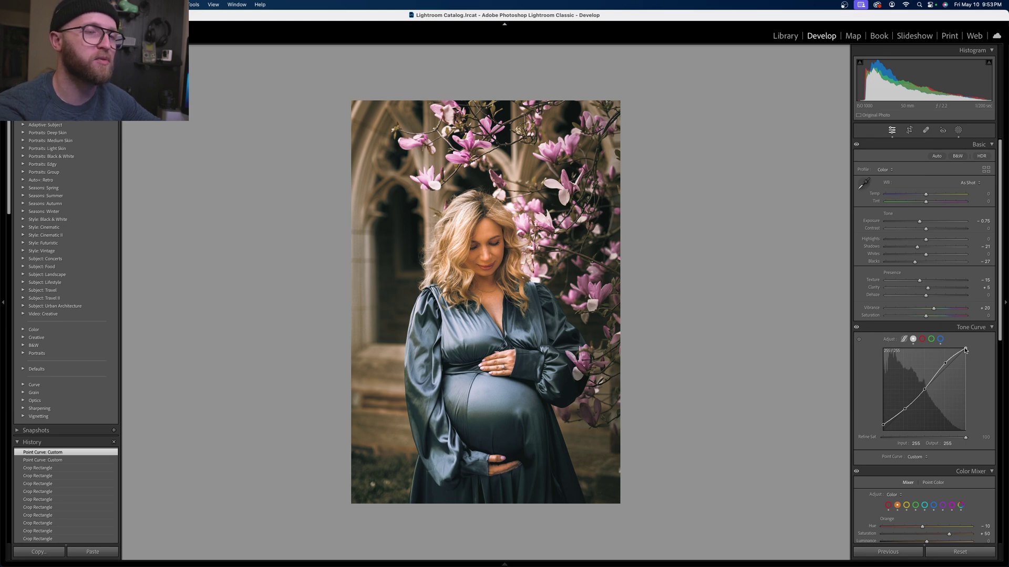
mouse_move(965, 350)
mouse_down()
mouse_move(966, 371)
mouse_move(966, 362)
mouse_up()
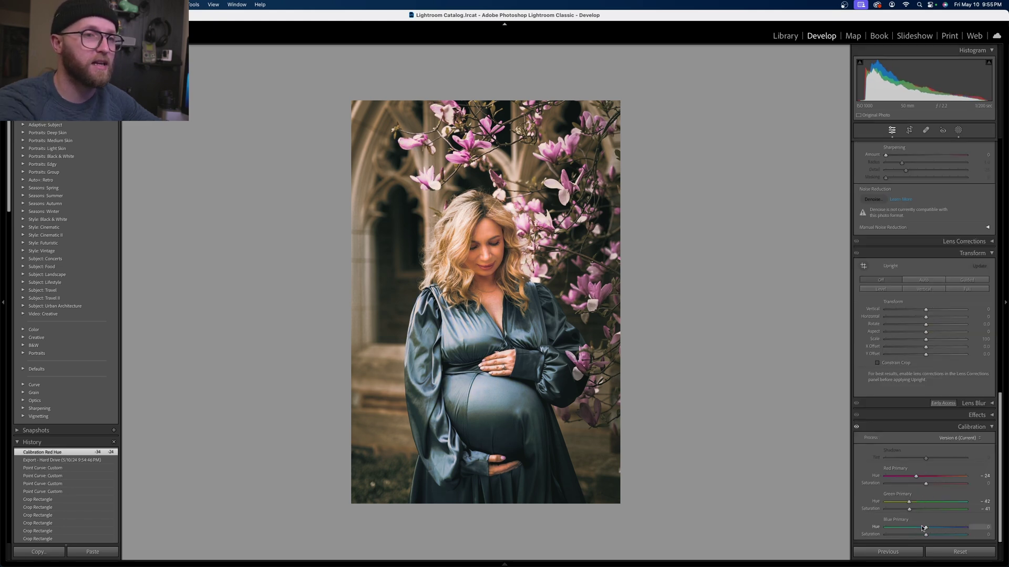
- Try lower Blue Primary Hue and Red Primary Saturation values in the camera calibration, undoing each change
mouse_move(925, 528)
mouse_down()
mouse_move(956, 528)
mouse_move(900, 528)
mouse_move(913, 535)
mouse_move(896, 537)
mouse_move(923, 537)
mouse_move(913, 538)
mouse_up()
key(super+z)
drag(926, 483, 919, 488)
key(super+z)
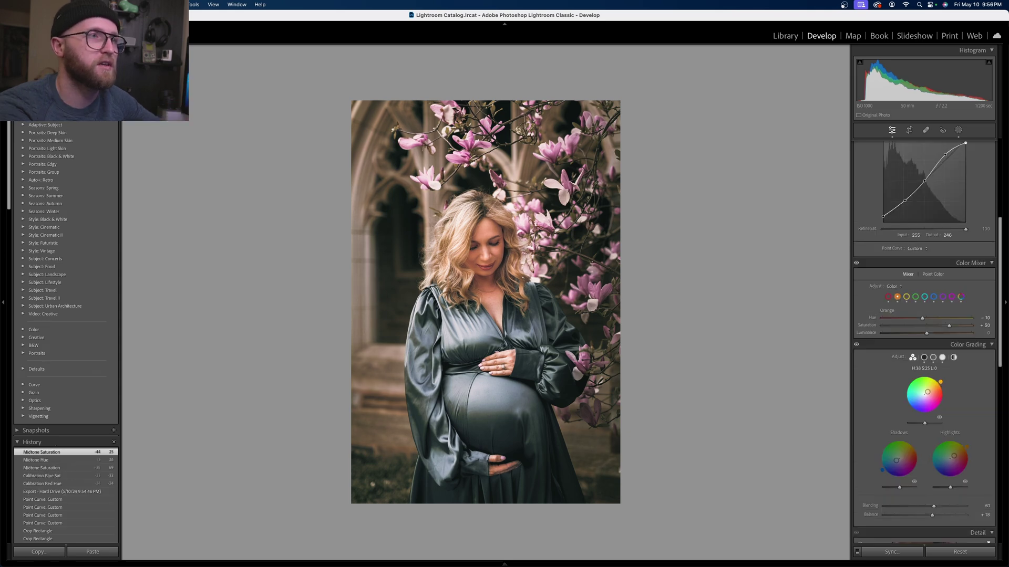
- Lower the Hue and Luminance of the yellow channel in the Color Mixer
click(906, 297)
drag(922, 318, 899, 334)
drag(898, 334, 897, 334)
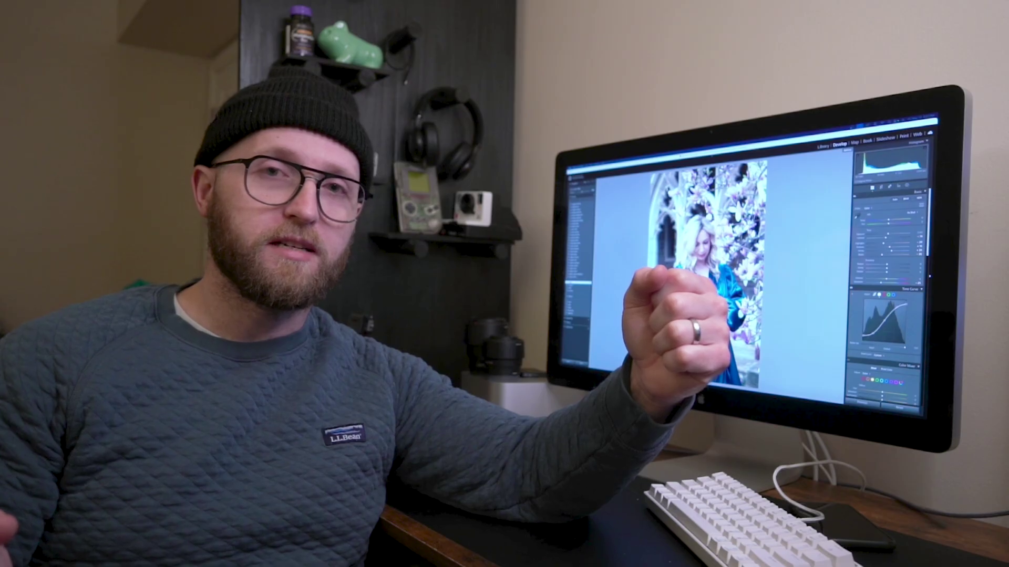